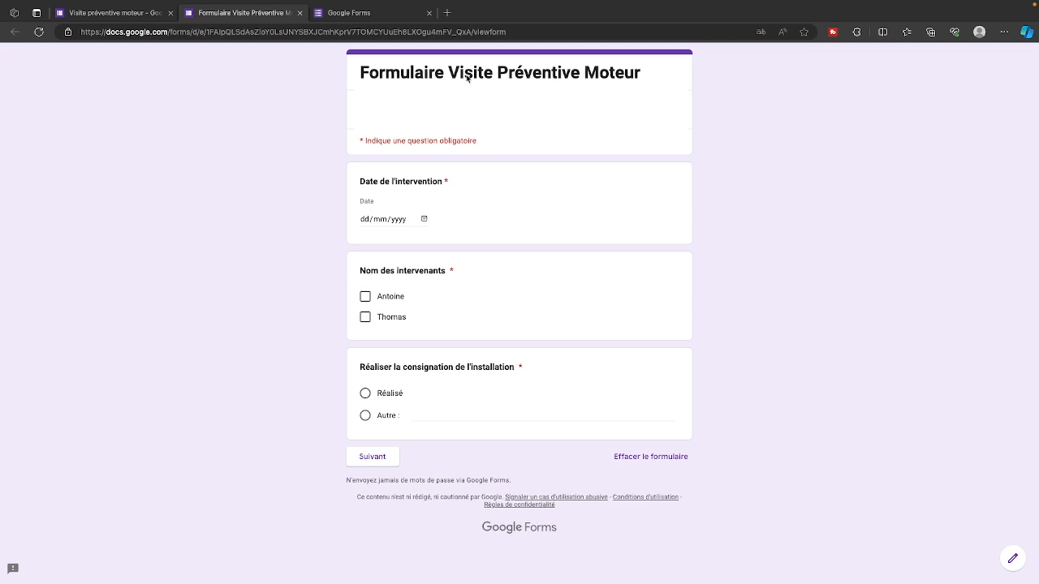
- Set the Date de l'intervention to 20/12/2023 and select only the first listed worker under Nom des intervenants
{"action": "left_click", "coordinate": [424, 219]}
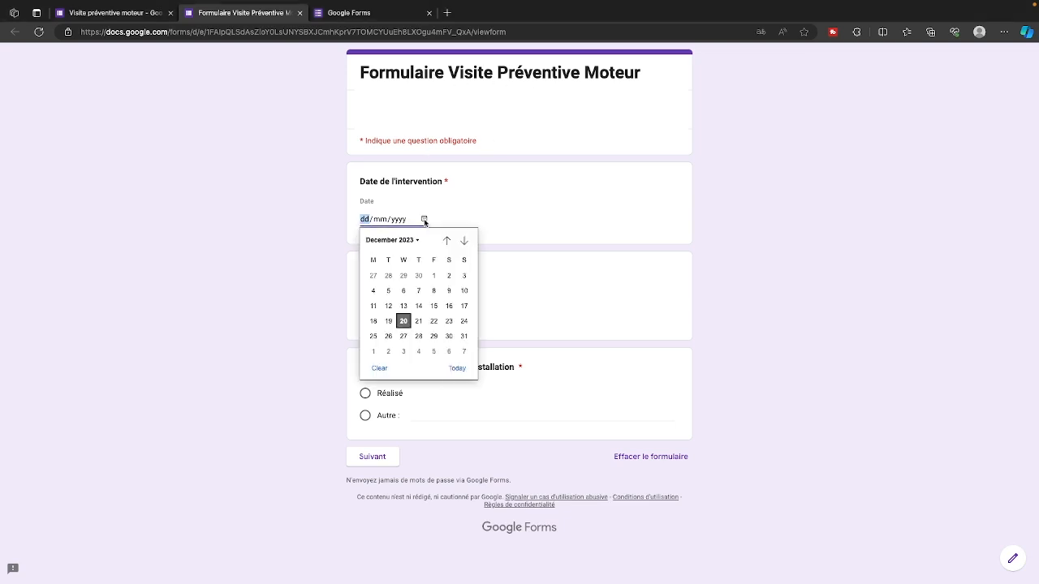
{"action": "left_click", "coordinate": [406, 322]}
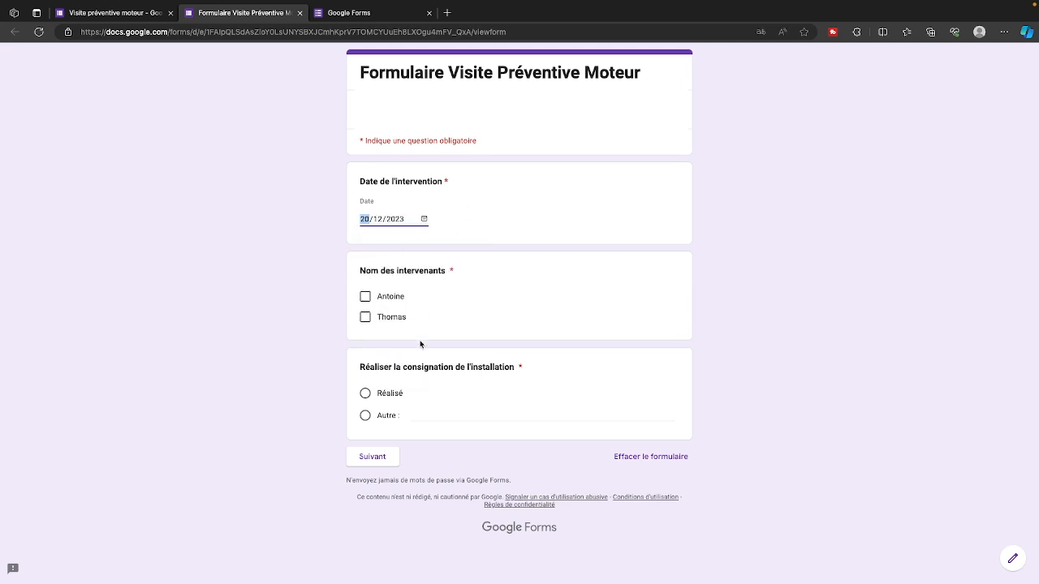
{"action": "left_click", "coordinate": [366, 296]}
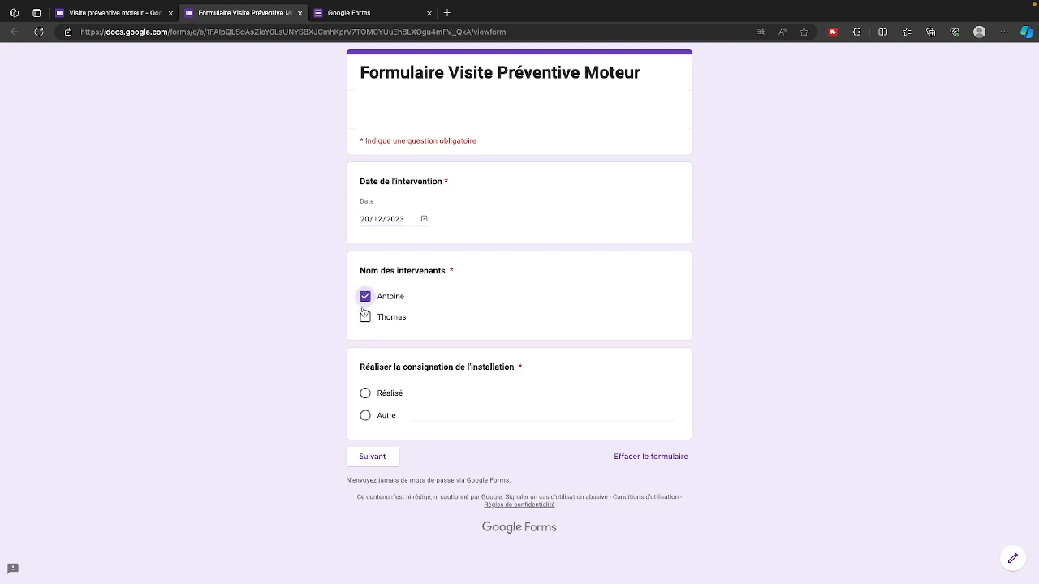
{"action": "left_click", "coordinate": [366, 316]}
{"action": "left_click", "coordinate": [365, 317]}
{"action": "left_click", "coordinate": [365, 297]}
{"action": "left_click", "coordinate": [365, 296]}
- Try answering the installation consignation question with Autre and the text "Cause MP"
{"action": "left_click", "coordinate": [365, 394]}
{"action": "left_click", "coordinate": [364, 416]}
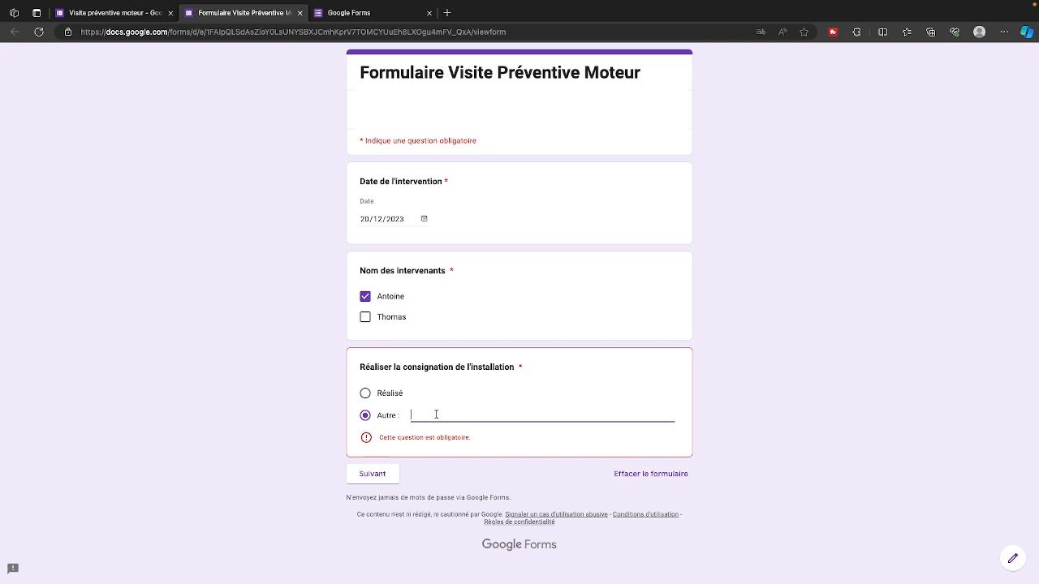
{"action": "type", "text": "Caus"}
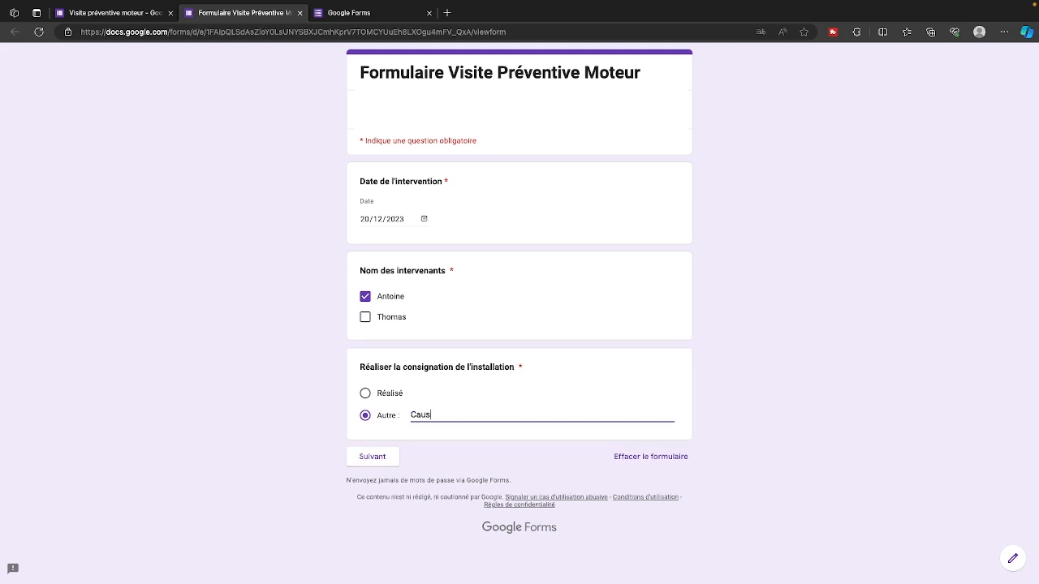
{"action": "type", "text": "e MP"}
- Mark the installation consignation as Réalisé and continue to the Intervention section
{"action": "left_click", "coordinate": [365, 396]}
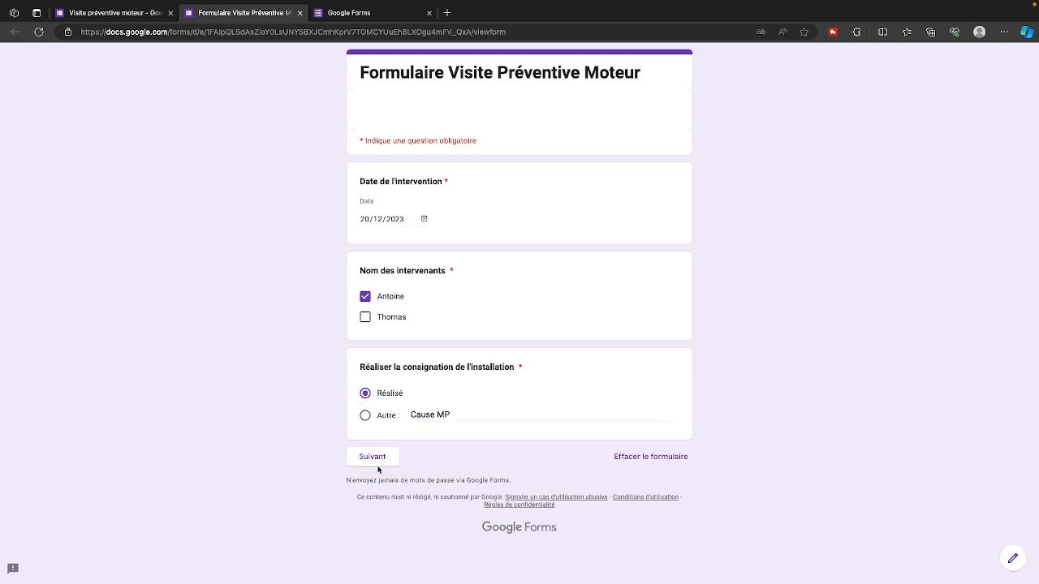
{"action": "left_click", "coordinate": [365, 415]}
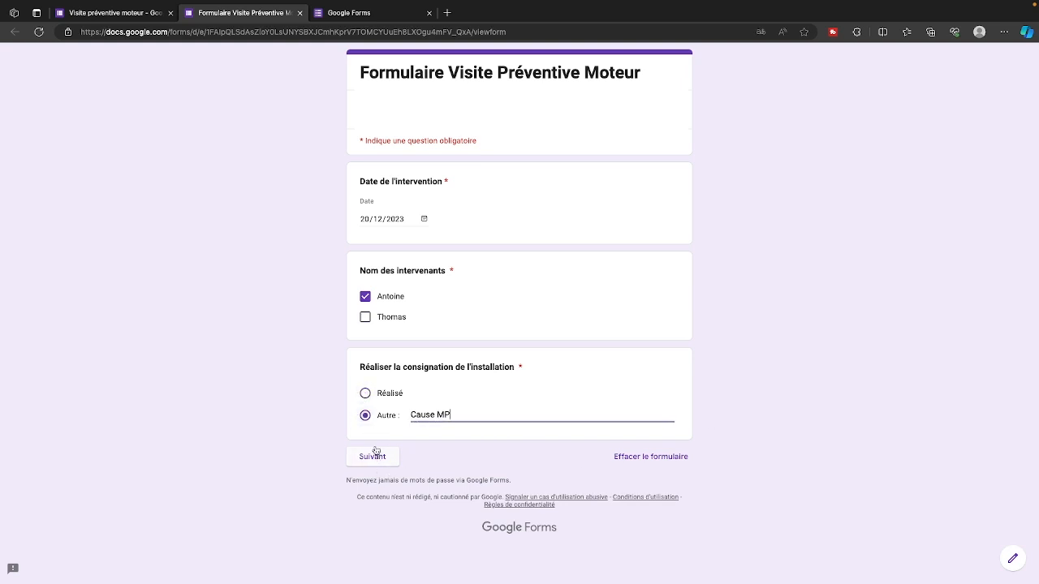
{"action": "left_click", "coordinate": [365, 393]}
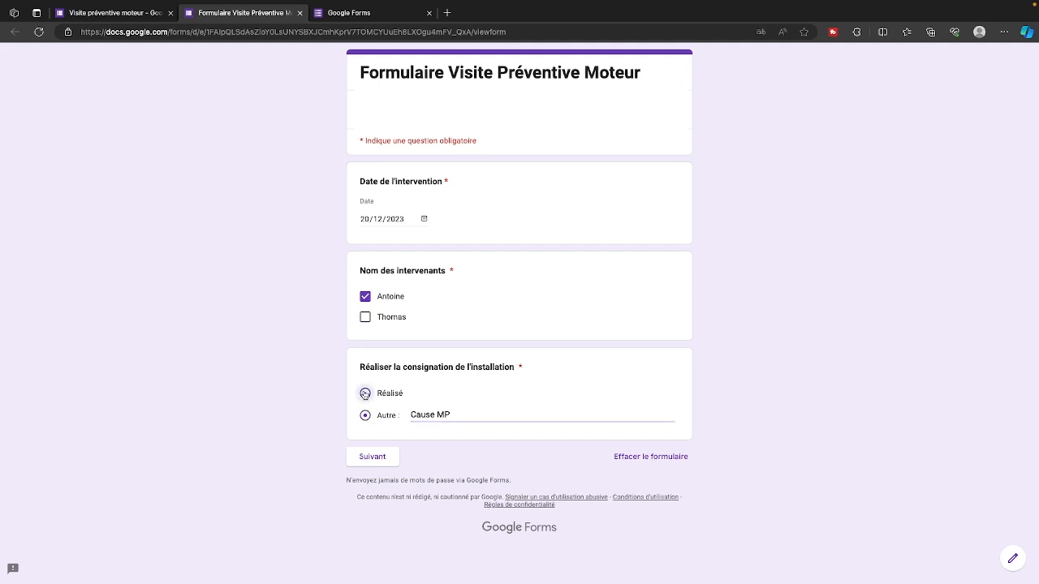
{"action": "left_click", "coordinate": [373, 455]}
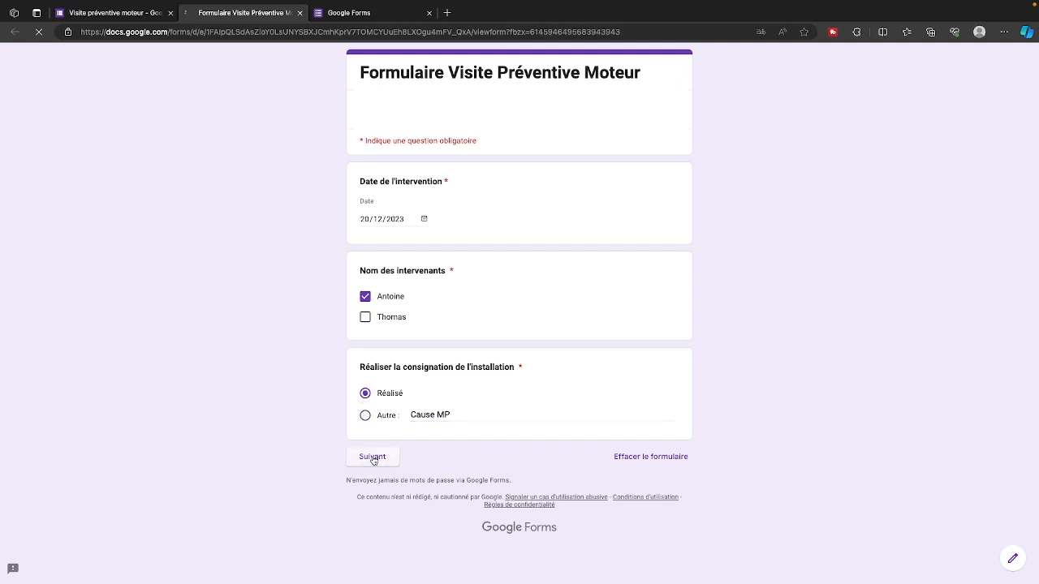
- Check Propreté, Déformation de la carcasse, Trâce d'échauffement and Connexions électriques as OK for the motor's general condition
{"action": "scroll", "coordinate": [446, 349], "scroll_direction": "down", "scroll_amount": 2}
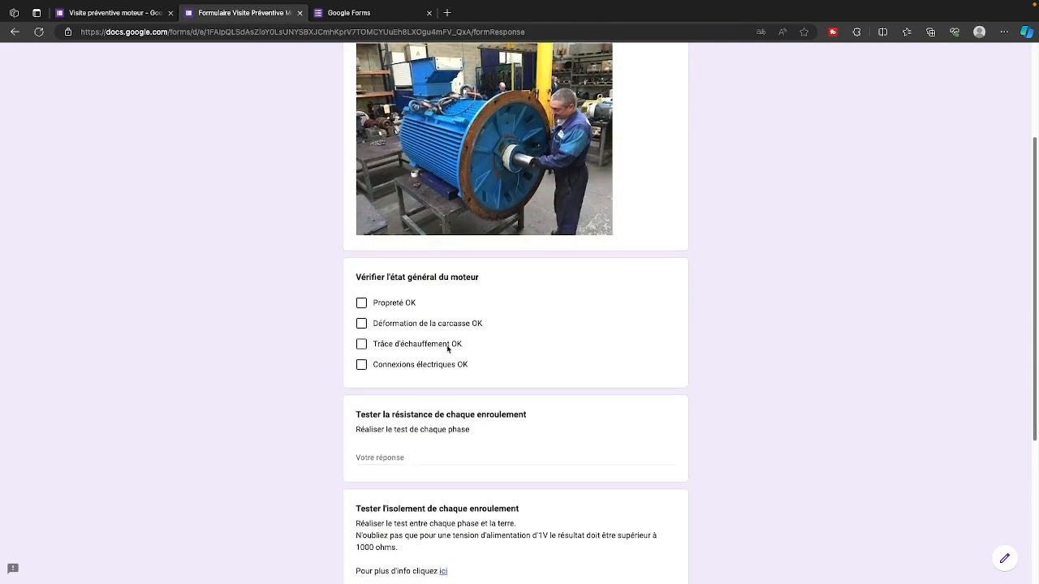
{"action": "scroll", "coordinate": [447, 347], "scroll_direction": "up", "scroll_amount": 2}
{"action": "scroll", "coordinate": [446, 346], "scroll_direction": "down", "scroll_amount": 1}
{"action": "scroll", "coordinate": [447, 346], "scroll_direction": "up", "scroll_amount": 1}
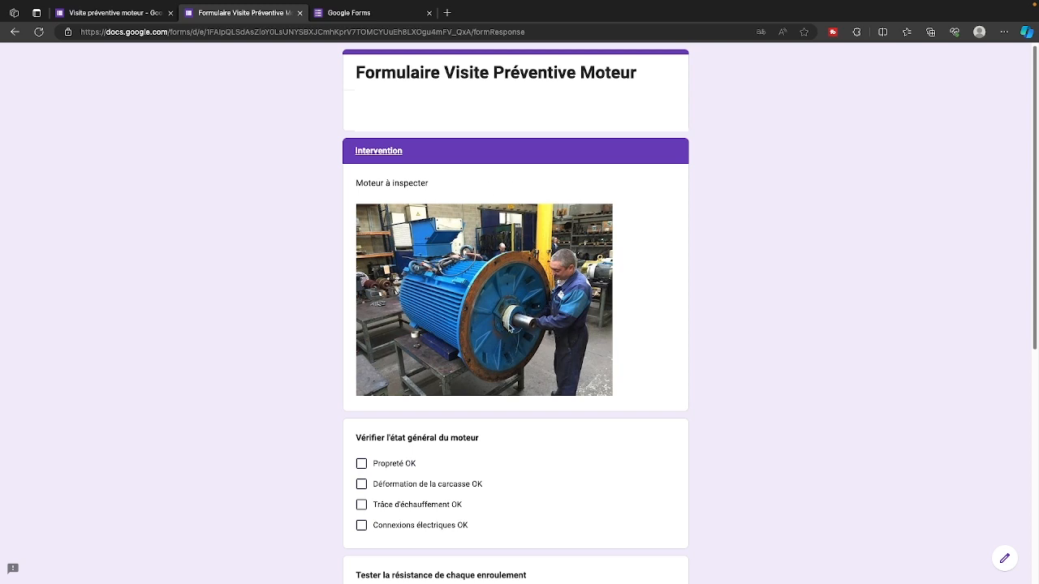
{"action": "scroll", "coordinate": [510, 327], "scroll_direction": "down", "scroll_amount": 1}
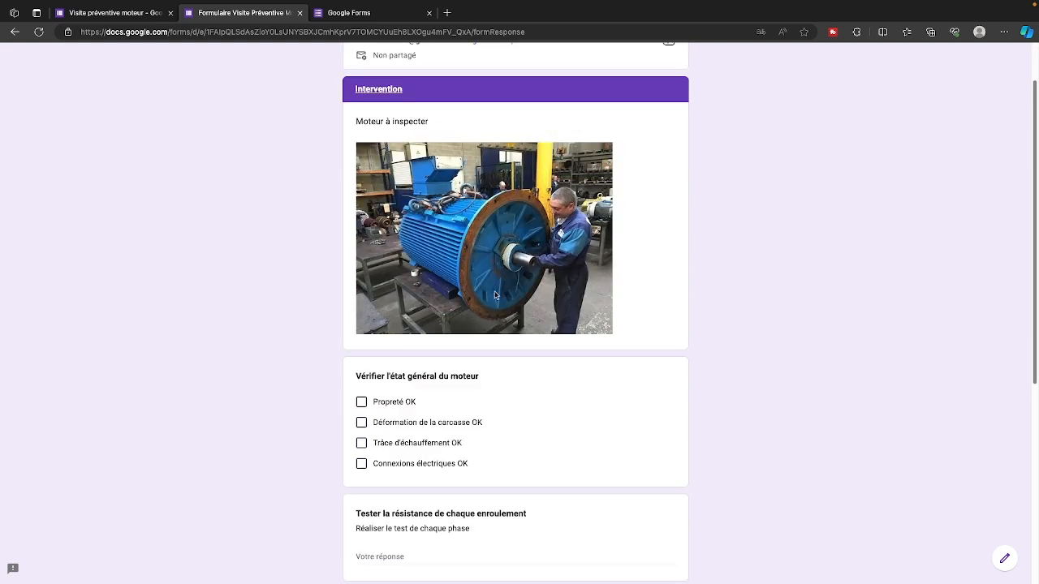
{"action": "scroll", "coordinate": [495, 295], "scroll_direction": "up", "scroll_amount": 1}
{"action": "scroll", "coordinate": [494, 295], "scroll_direction": "down", "scroll_amount": 1}
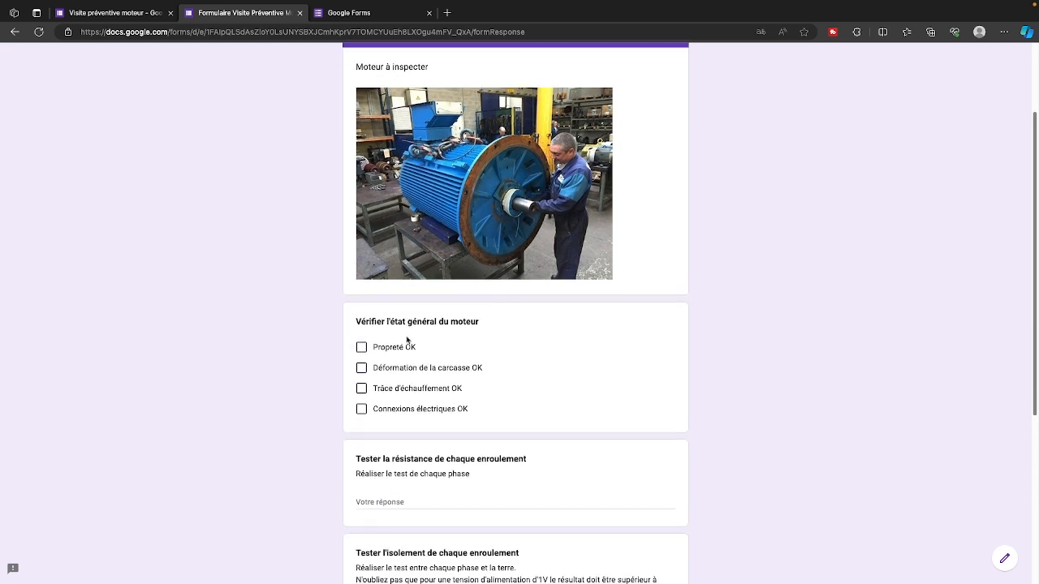
{"action": "left_click", "coordinate": [366, 349]}
{"action": "left_click", "coordinate": [362, 387]}
{"action": "left_click", "coordinate": [360, 367]}
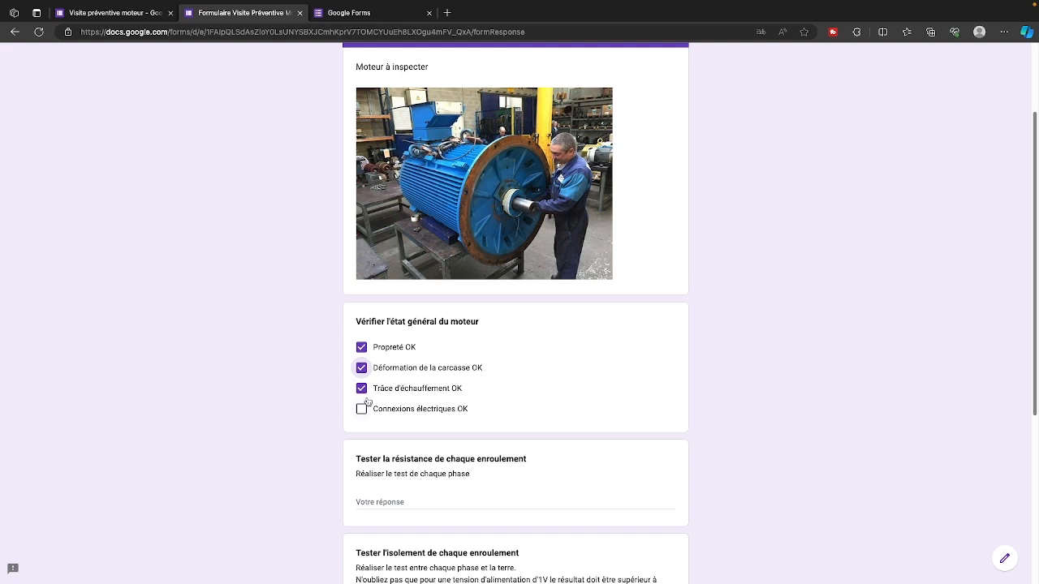
{"action": "left_click", "coordinate": [362, 409]}
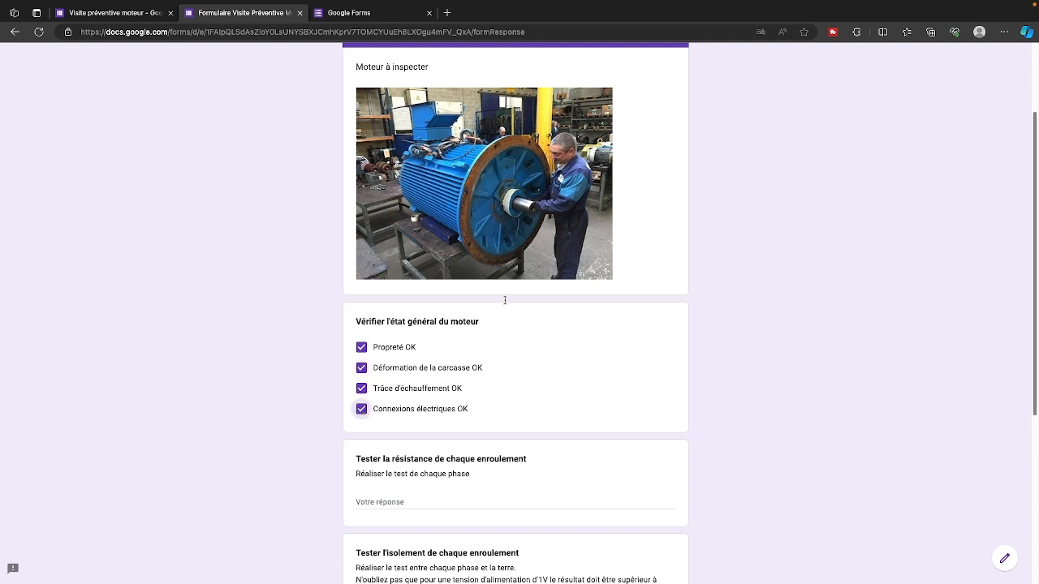
- Enter "Enroulement 1 : 8 ohm" as the answer to the winding resistance test
{"action": "scroll", "coordinate": [468, 402], "scroll_direction": "down", "scroll_amount": 1}
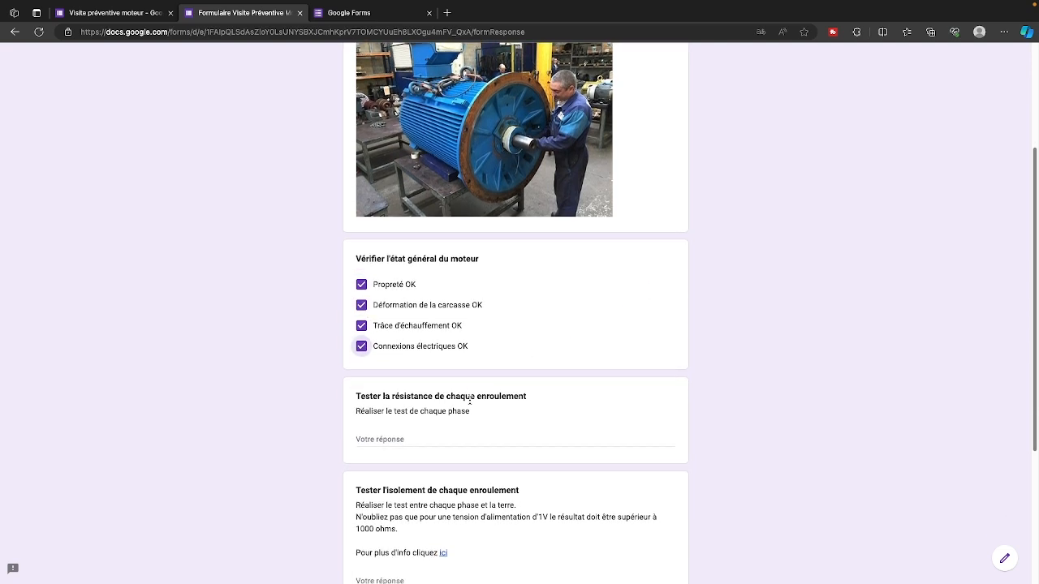
{"action": "scroll", "coordinate": [458, 412], "scroll_direction": "down", "scroll_amount": 1}
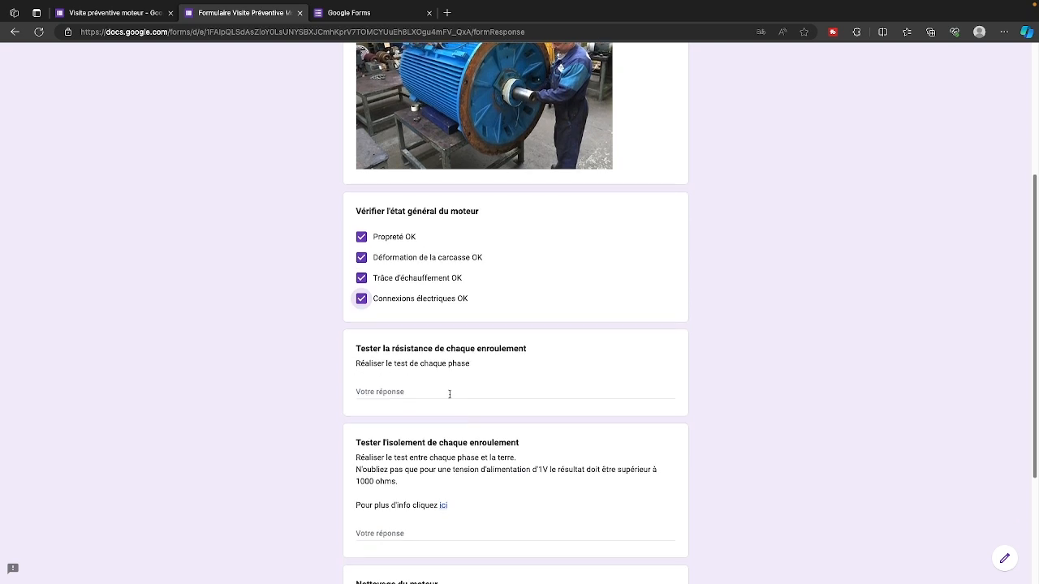
{"action": "left_click", "coordinate": [448, 394]}
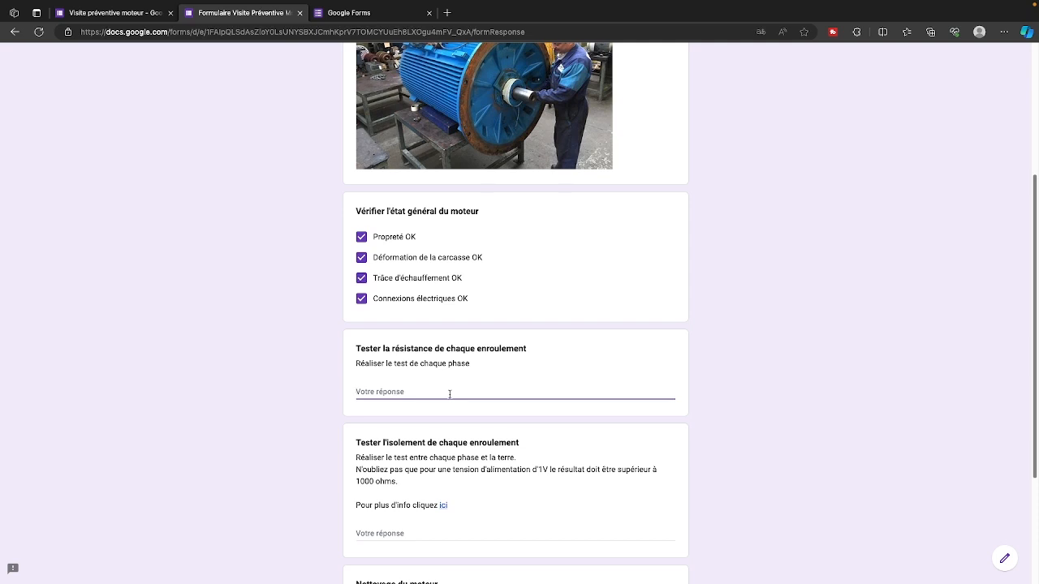
{"action": "type", "text": "Enroulement 1 : 8 ohm"}
{"action": "left_click", "coordinate": [779, 352]}
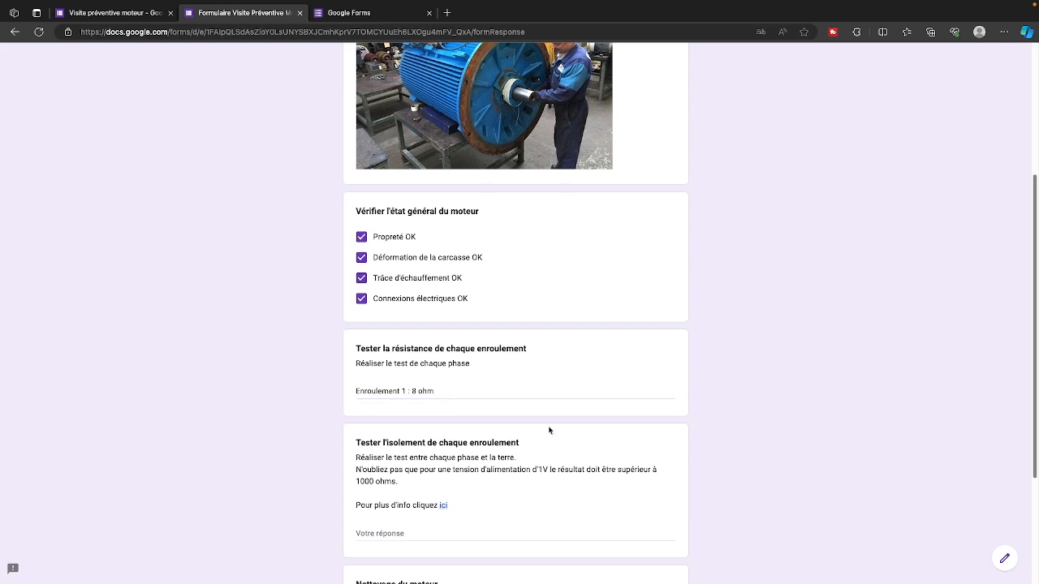
- Review the winding insulation test instructions and answer the question with "PH1 / Terre = 2 MHom"
{"action": "scroll", "coordinate": [454, 468], "scroll_direction": "down", "scroll_amount": 2}
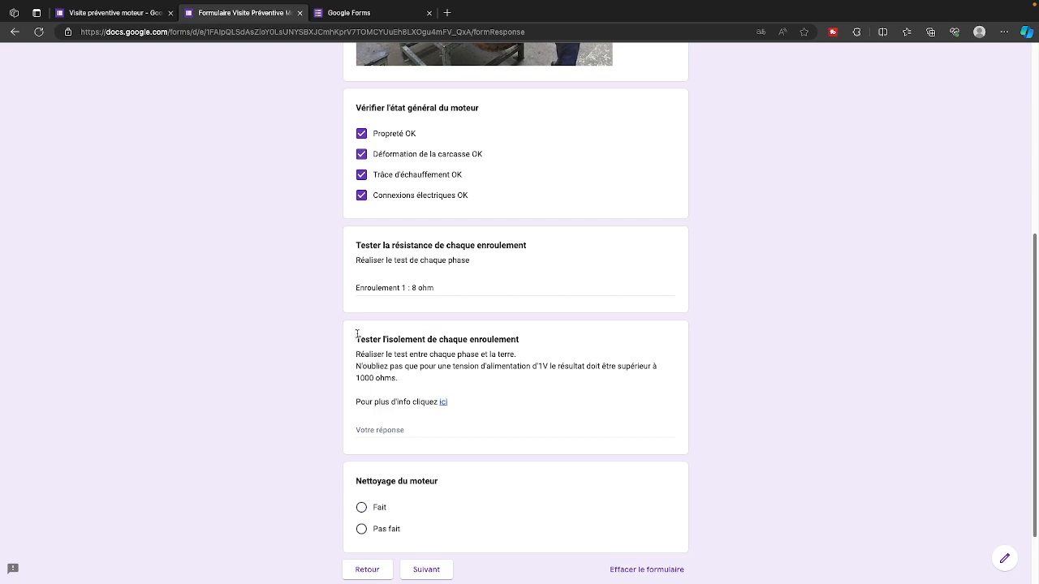
{"action": "left_click_drag", "start_coordinate": [356, 337], "coordinate": [527, 339]}
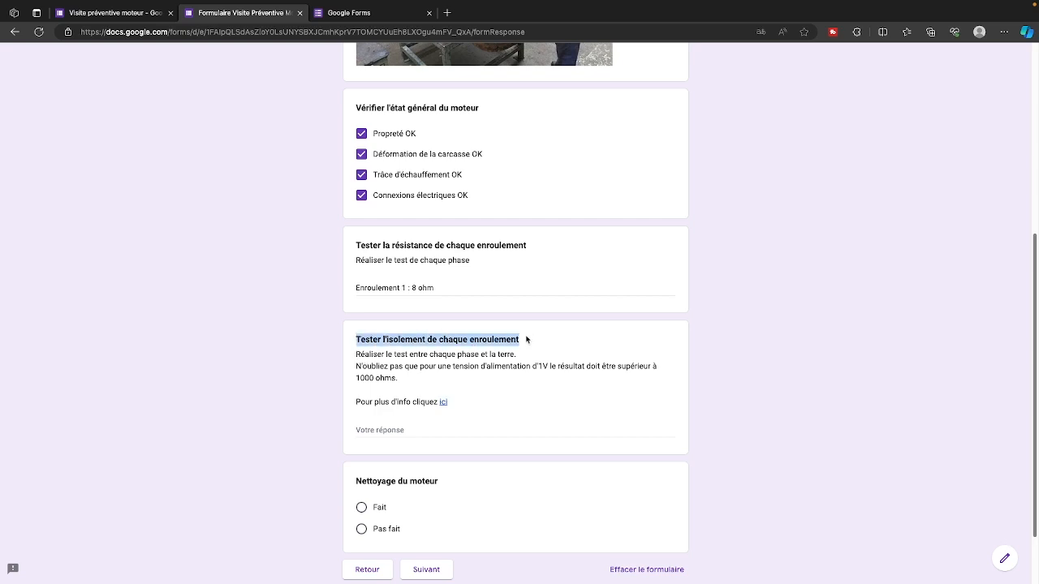
{"action": "left_click_drag", "start_coordinate": [412, 384], "coordinate": [355, 360]}
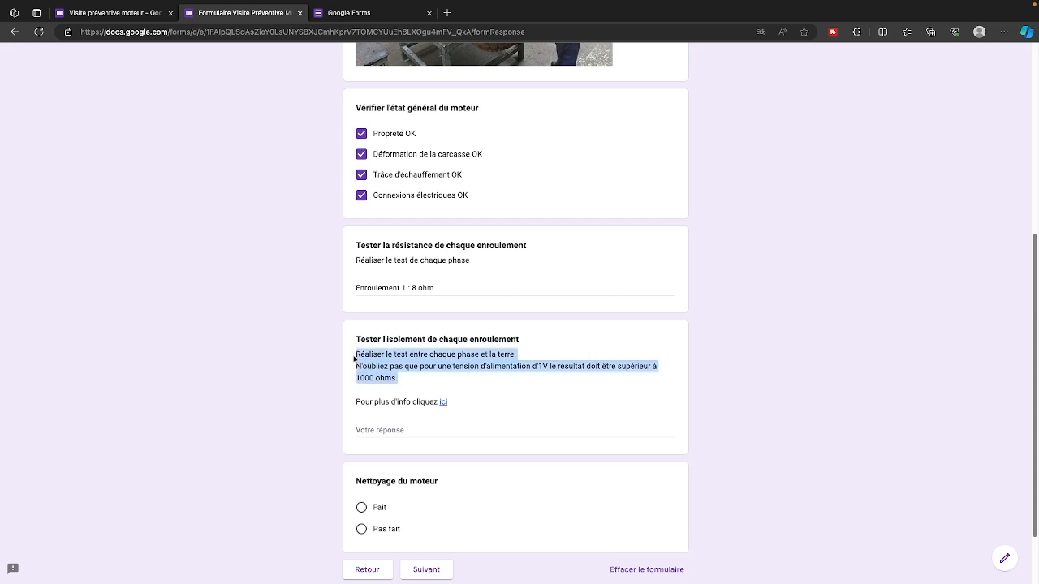
{"action": "left_click", "coordinate": [436, 385]}
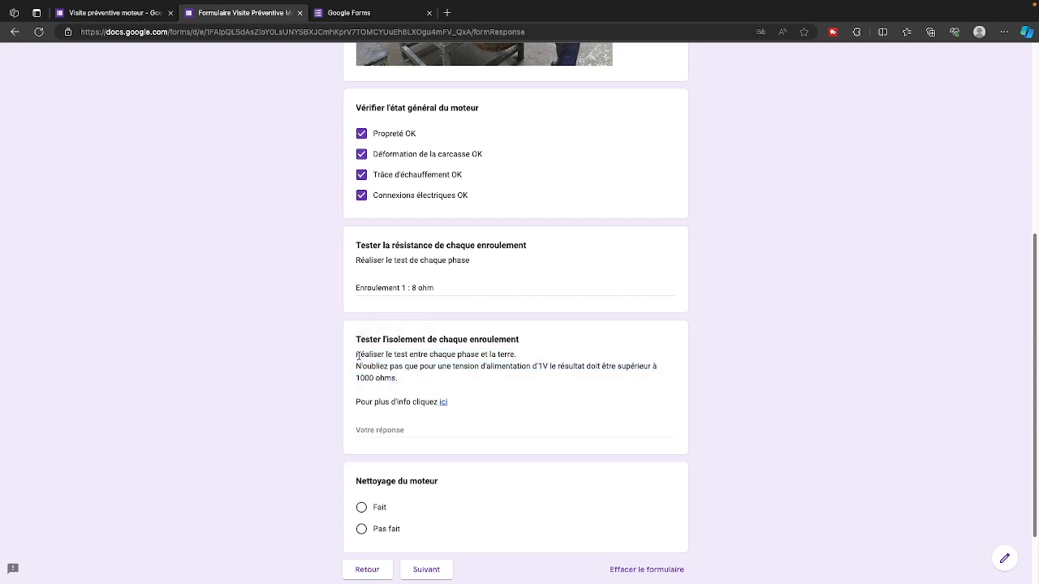
{"action": "left_click_drag", "start_coordinate": [437, 354], "coordinate": [528, 375]}
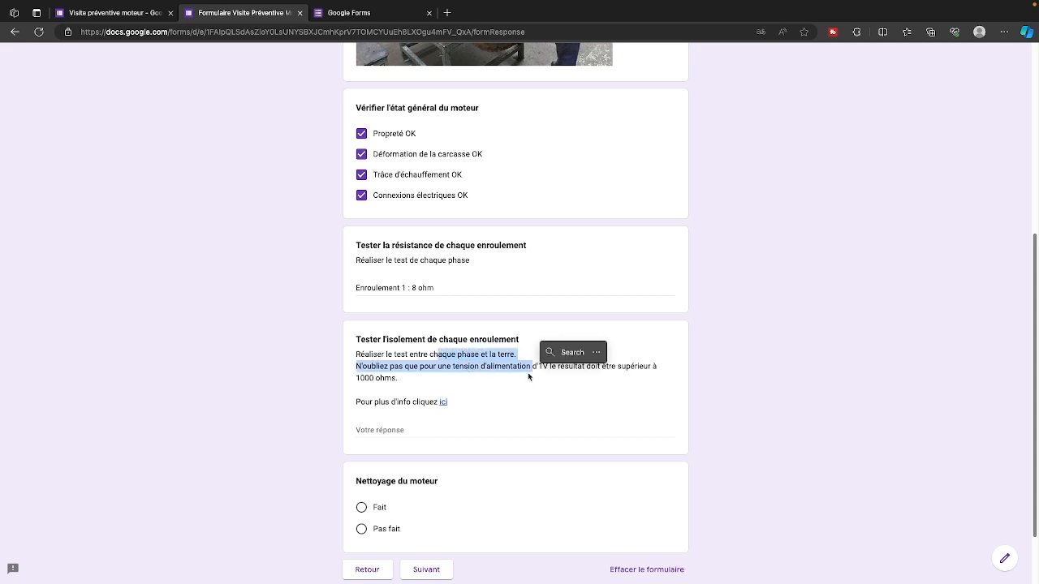
{"action": "left_click", "coordinate": [452, 390]}
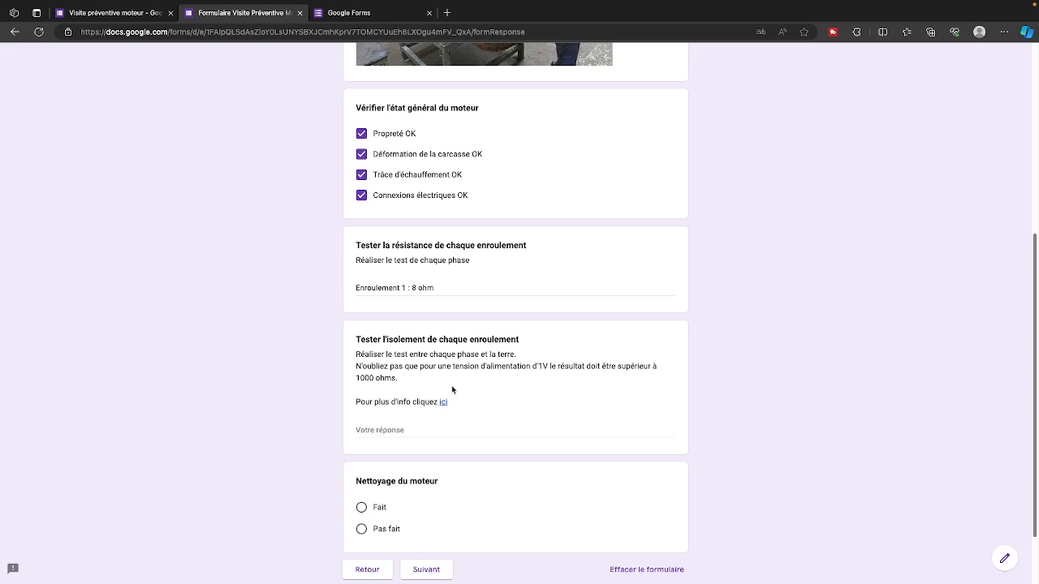
{"action": "left_click_drag", "start_coordinate": [362, 366], "coordinate": [417, 371]}
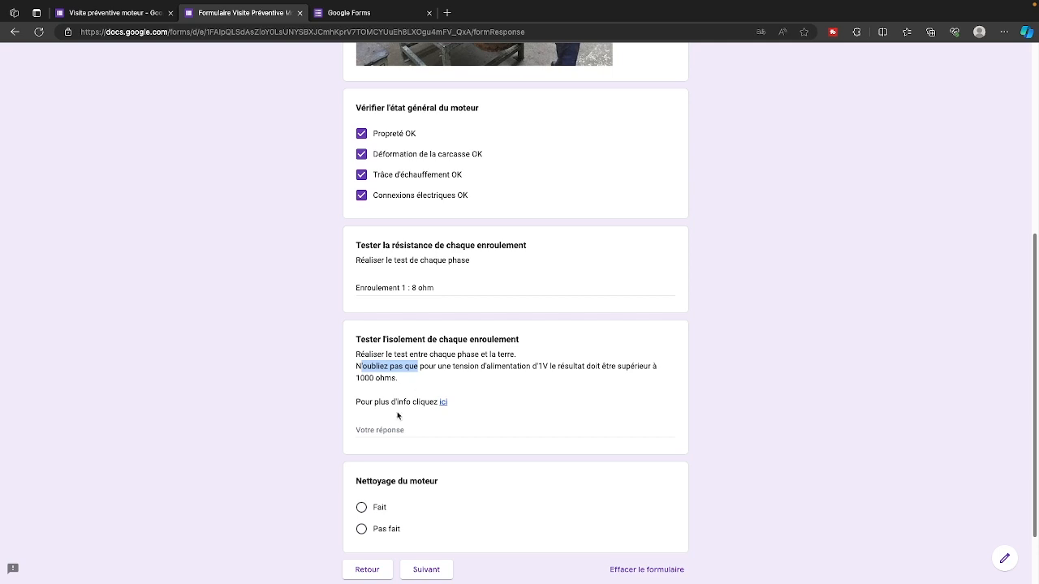
{"action": "left_click", "coordinate": [390, 431]}
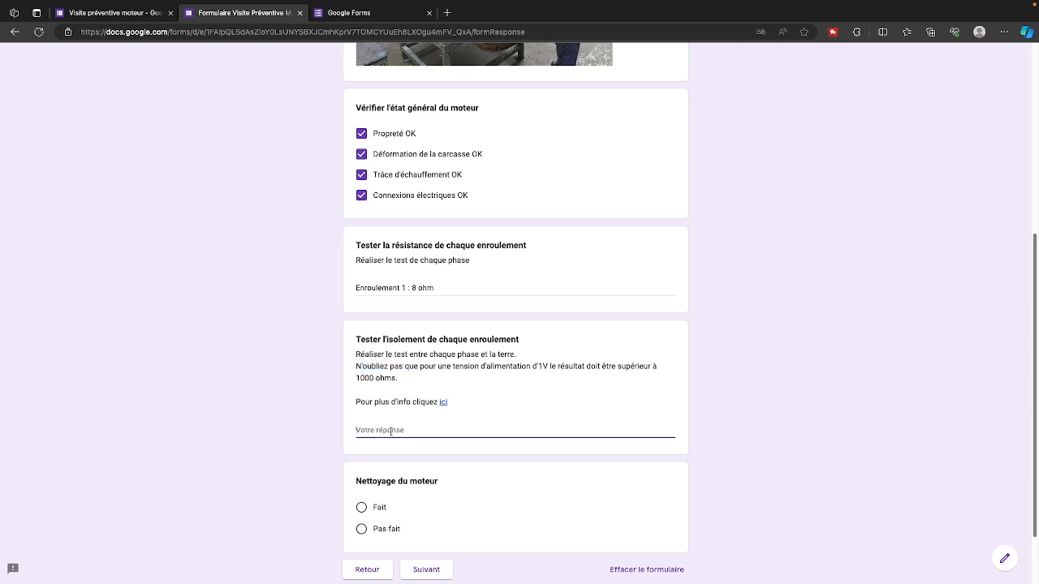
{"action": "type", "text": "PH1 / Terr"}
- Mark Nettoyage du moteur as Fait and continue to the Fin d'intervention section
{"action": "scroll", "coordinate": [485, 465], "scroll_direction": "down", "scroll_amount": 2}
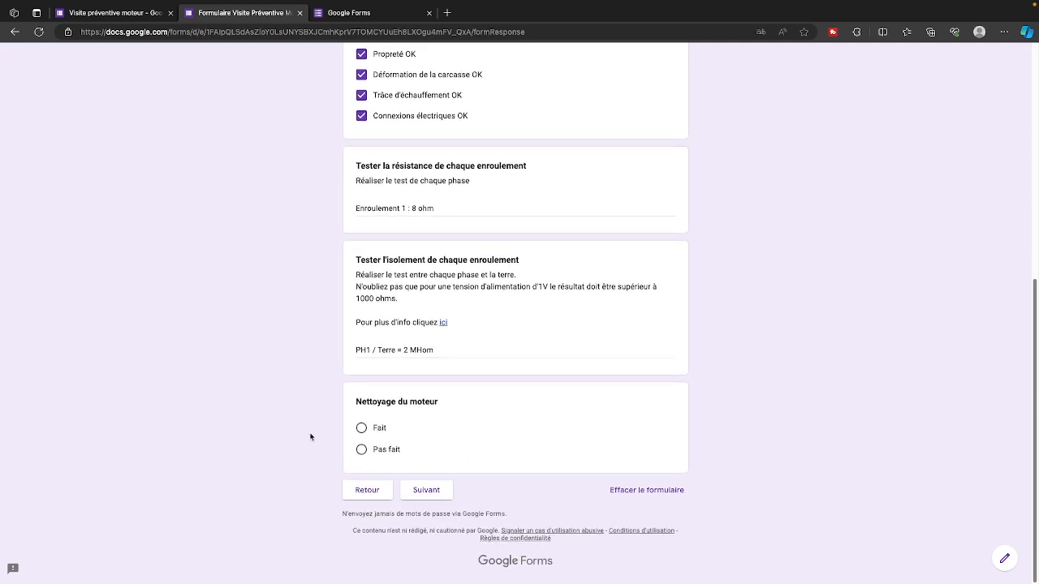
{"action": "scroll", "coordinate": [323, 367], "scroll_direction": "up", "scroll_amount": 4}
{"action": "scroll", "coordinate": [323, 367], "scroll_direction": "down", "scroll_amount": 4}
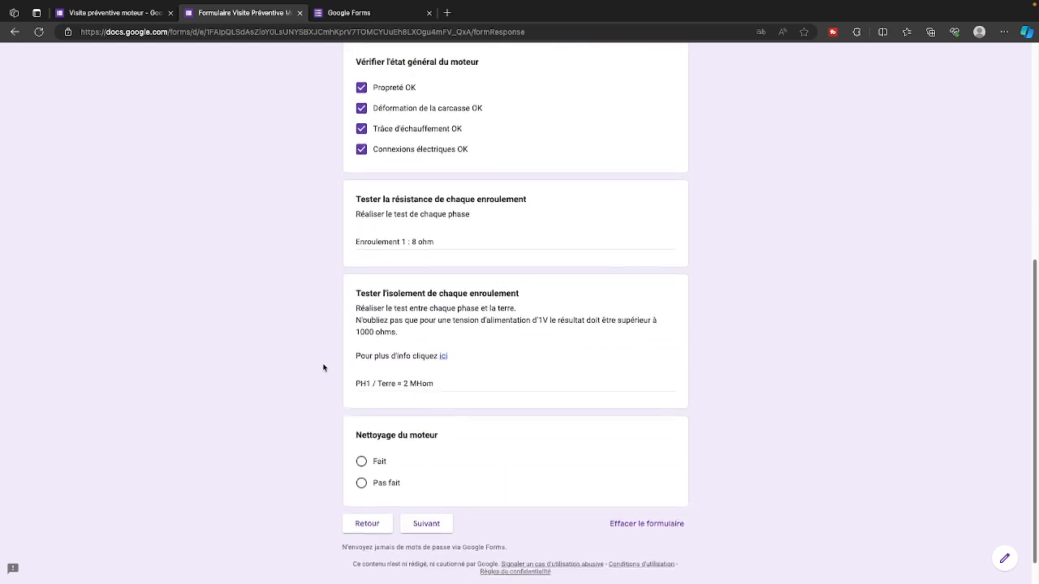
{"action": "left_click", "coordinate": [361, 427]}
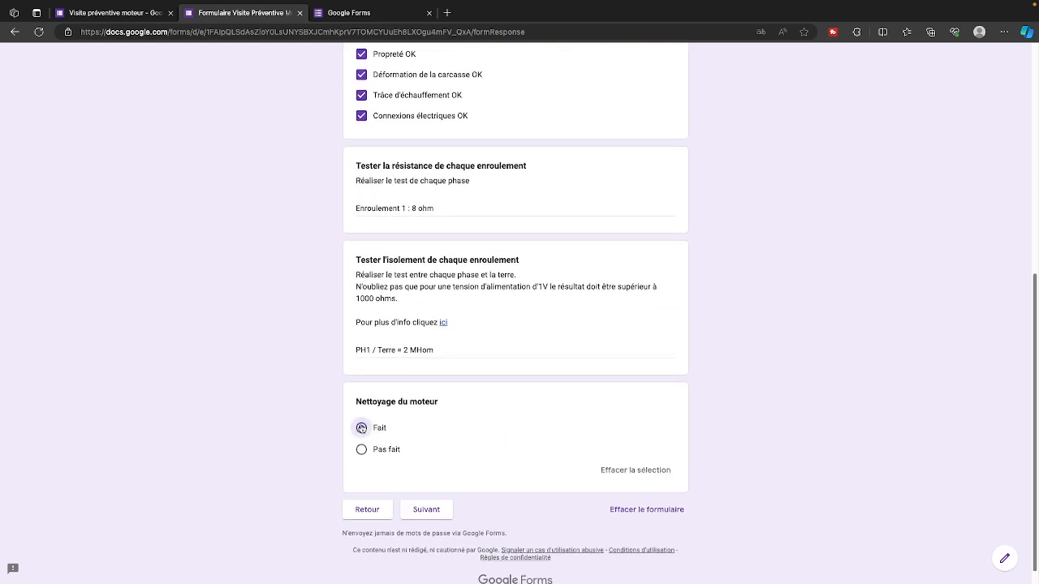
{"action": "left_click", "coordinate": [426, 509]}
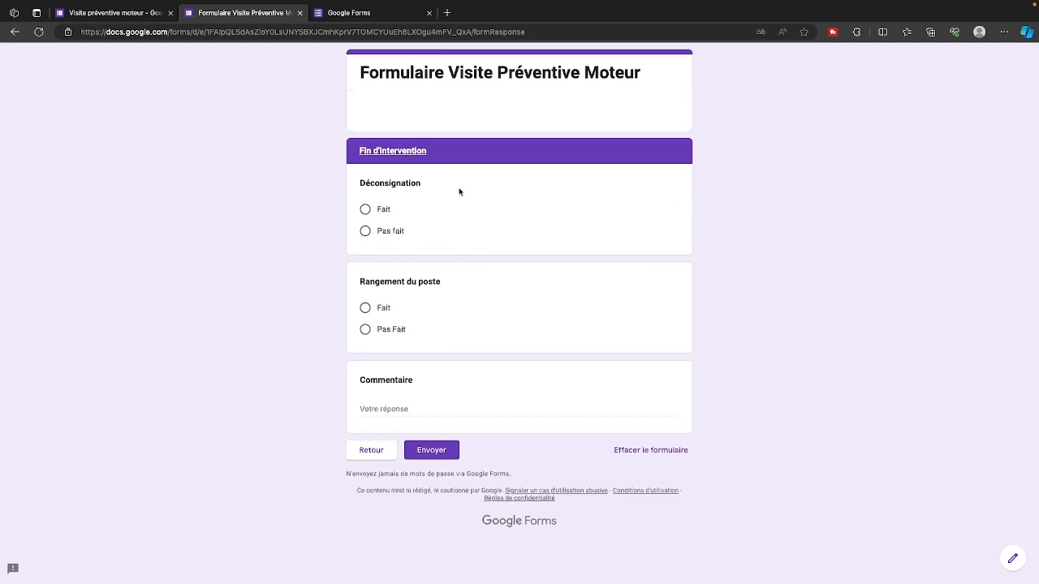
- Mark Déconsignation and Rangement du poste as Fait, enter "xxxx" as the comment, and submit the form
{"action": "left_click", "coordinate": [365, 211]}
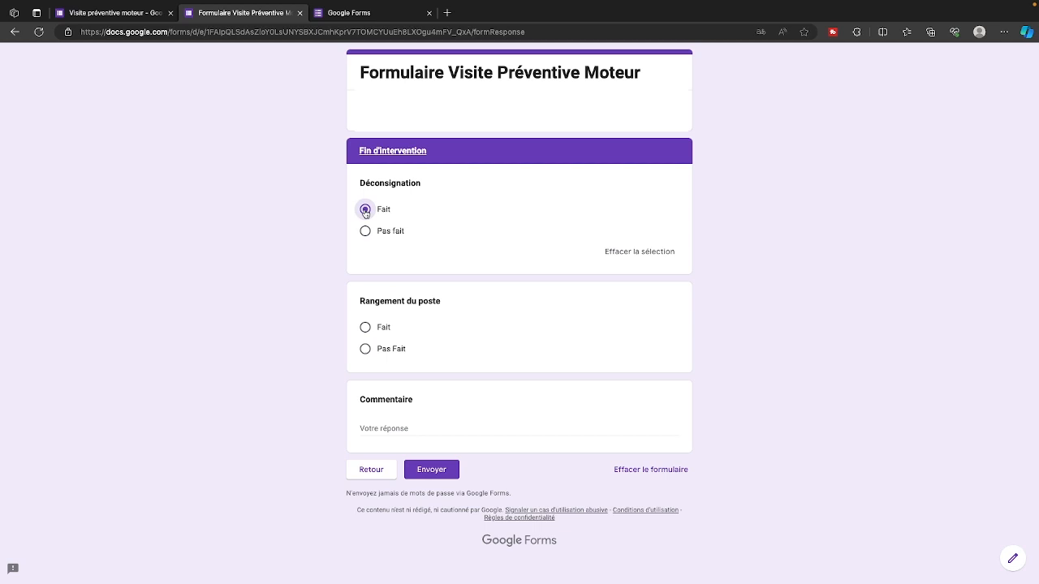
{"action": "left_click", "coordinate": [365, 327]}
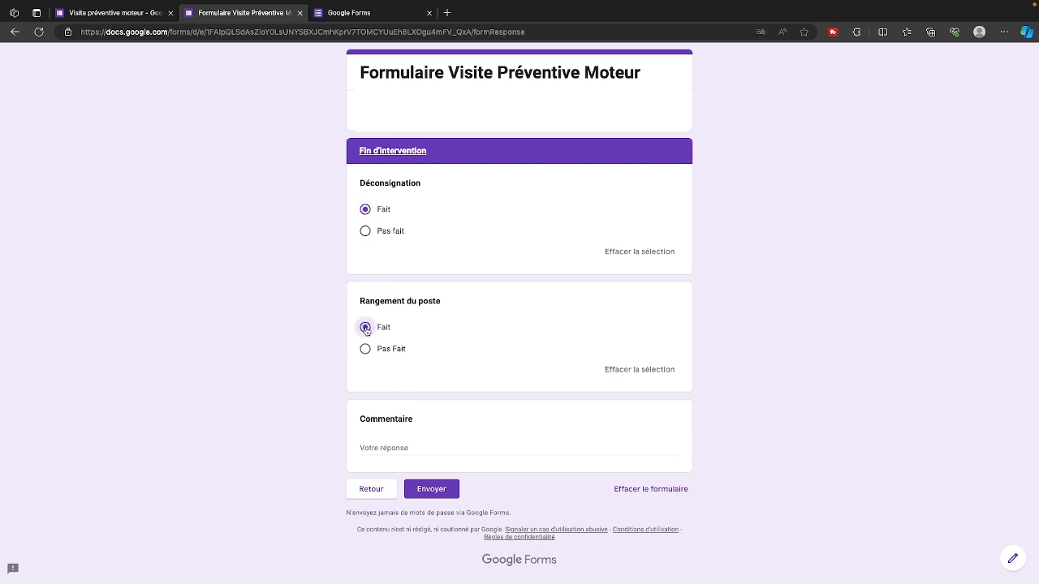
{"action": "left_click", "coordinate": [383, 448]}
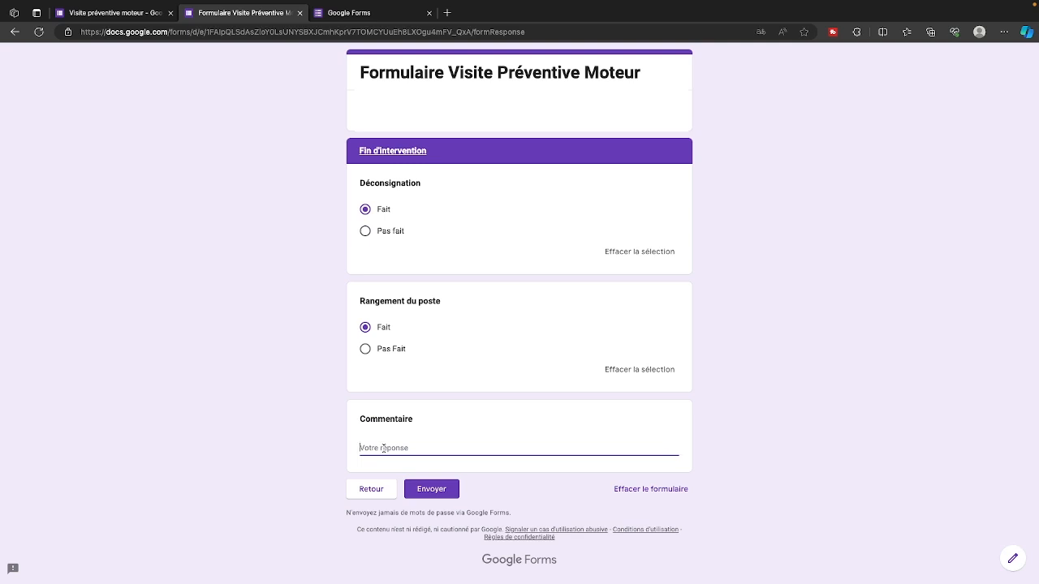
{"action": "type", "text": "xxxx"}
{"action": "left_click", "coordinate": [424, 485]}
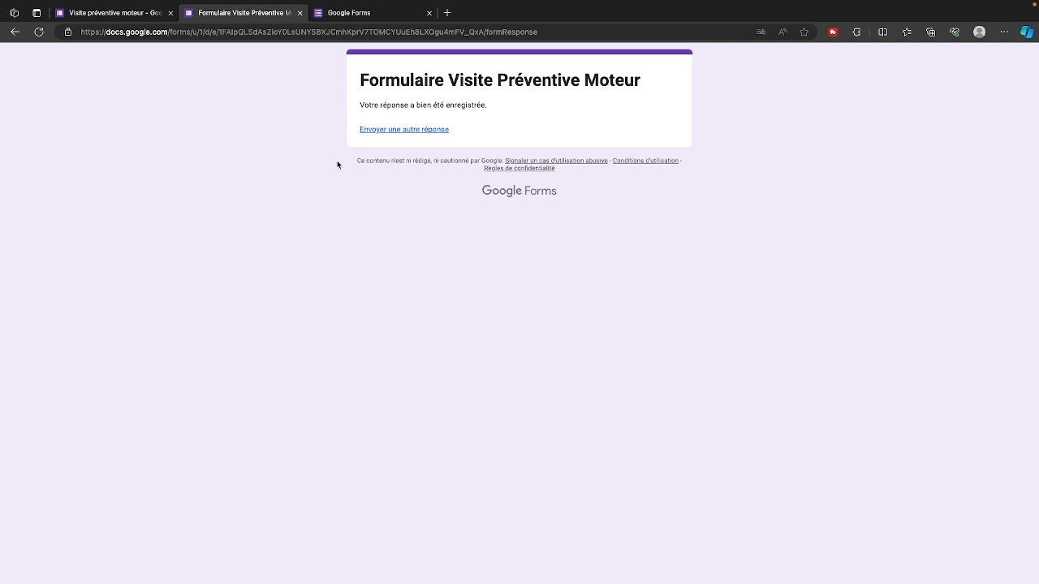
- Open the response summary of the Visite préventive moteur form and examine the intervention date, intervenants and consignation results
{"action": "left_click", "coordinate": [135, 13]}
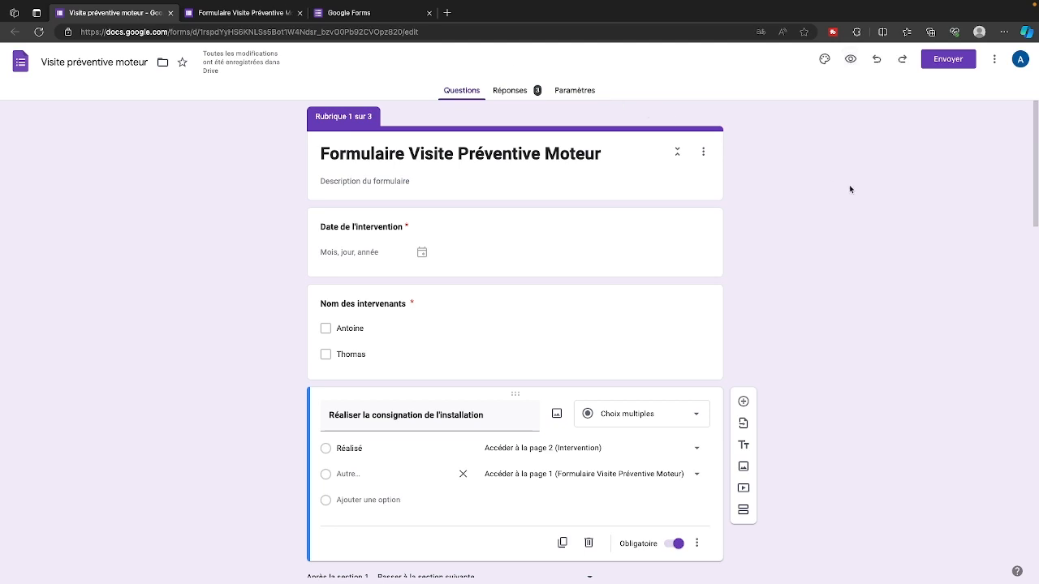
{"action": "left_click", "coordinate": [511, 90]}
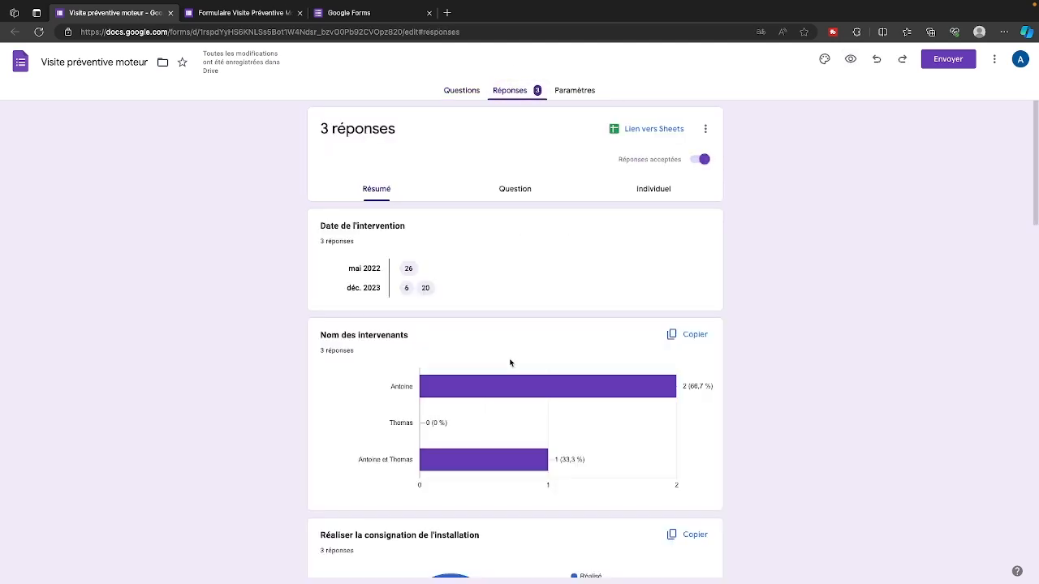
{"action": "scroll", "coordinate": [511, 362], "scroll_direction": "down", "scroll_amount": 1}
{"action": "scroll", "coordinate": [510, 362], "scroll_direction": "up", "scroll_amount": 1}
{"action": "scroll", "coordinate": [534, 348], "scroll_direction": "down", "scroll_amount": 4}
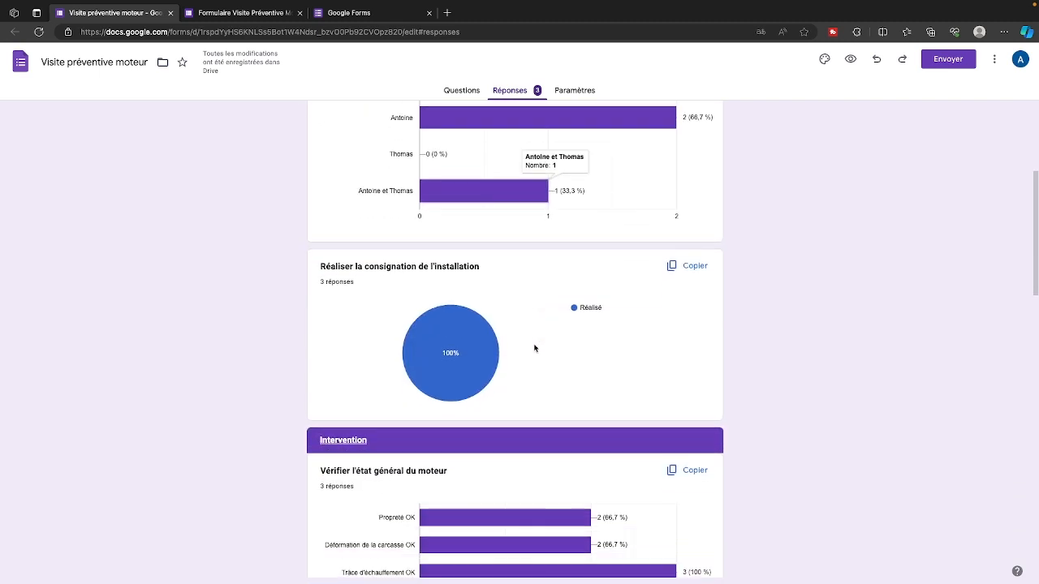
{"action": "scroll", "coordinate": [534, 348], "scroll_direction": "up", "scroll_amount": 2}
{"action": "scroll", "coordinate": [534, 348], "scroll_direction": "up", "scroll_amount": 1}
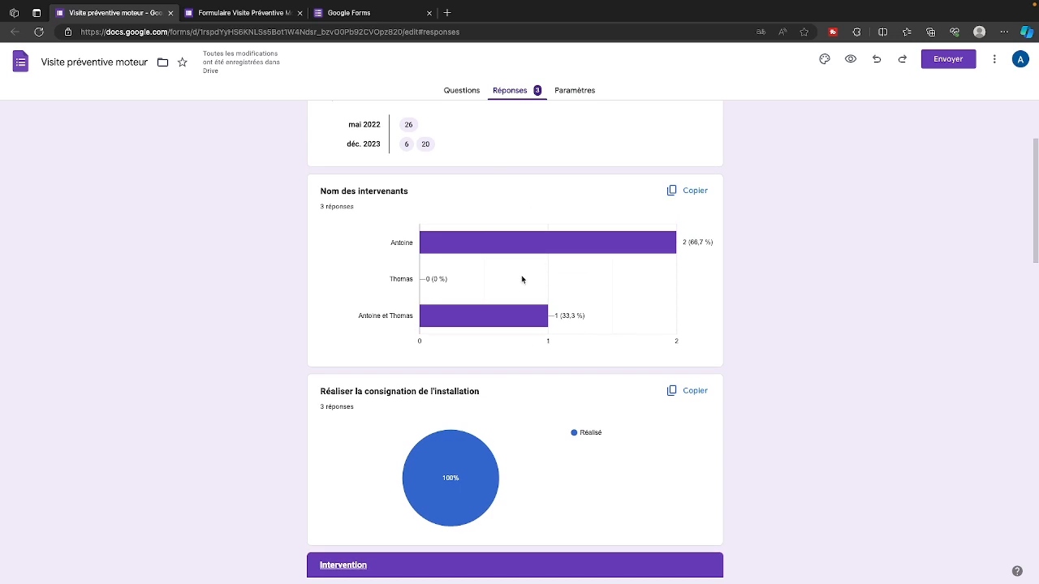
{"action": "scroll", "coordinate": [543, 362], "scroll_direction": "down", "scroll_amount": 4}
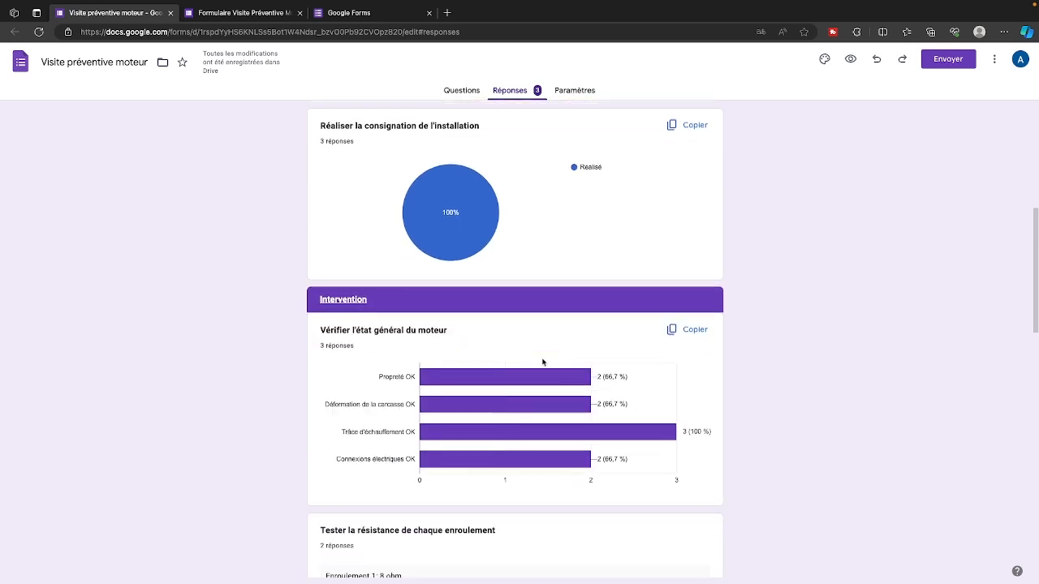
{"action": "scroll", "coordinate": [542, 362], "scroll_direction": "up", "scroll_amount": 4}
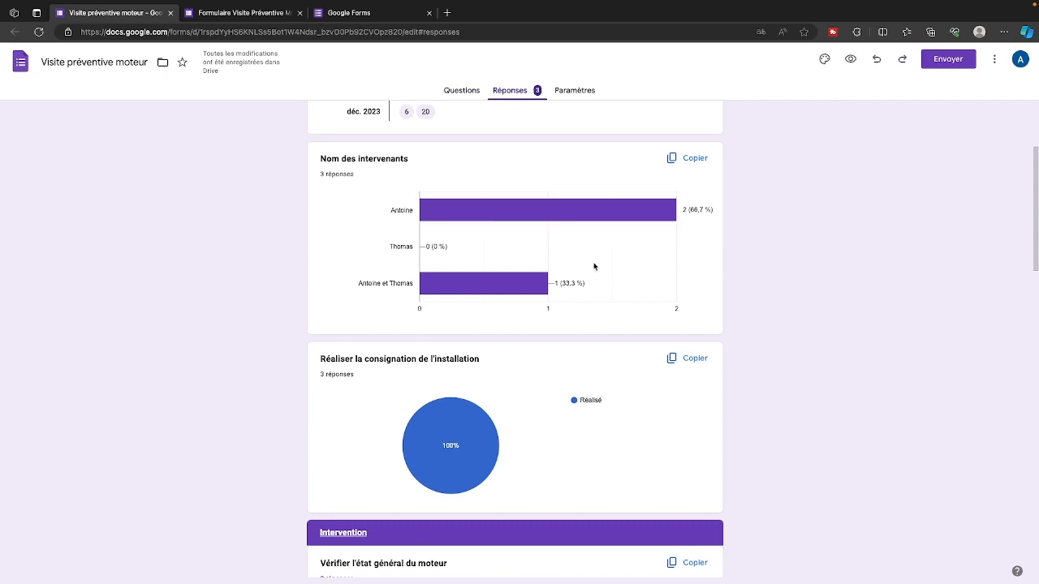
{"action": "scroll", "coordinate": [610, 316], "scroll_direction": "down", "scroll_amount": 1}
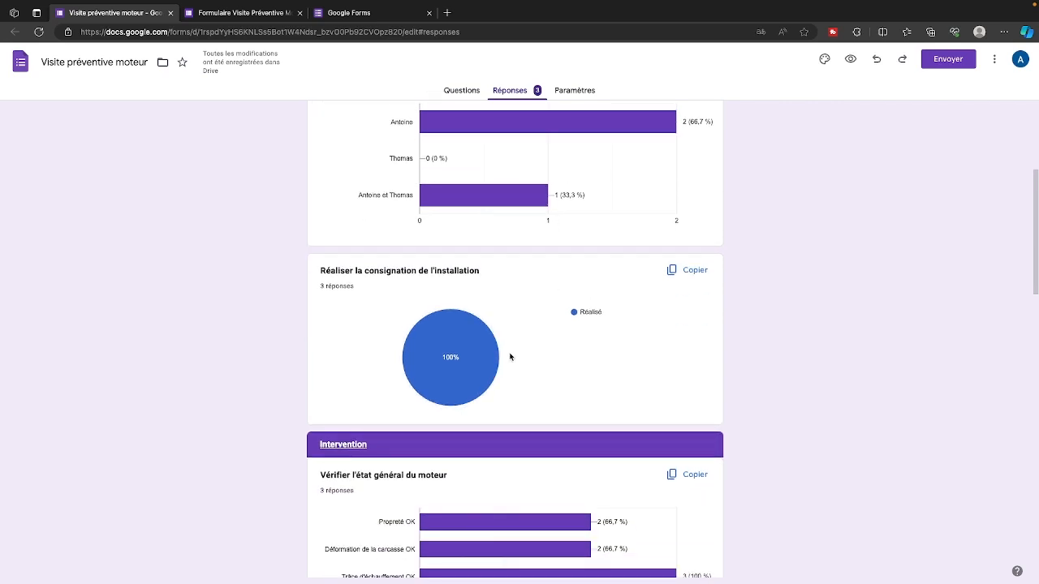
{"action": "scroll", "coordinate": [510, 354], "scroll_direction": "down", "scroll_amount": 2}
{"action": "scroll", "coordinate": [510, 354], "scroll_direction": "down", "scroll_amount": 1}
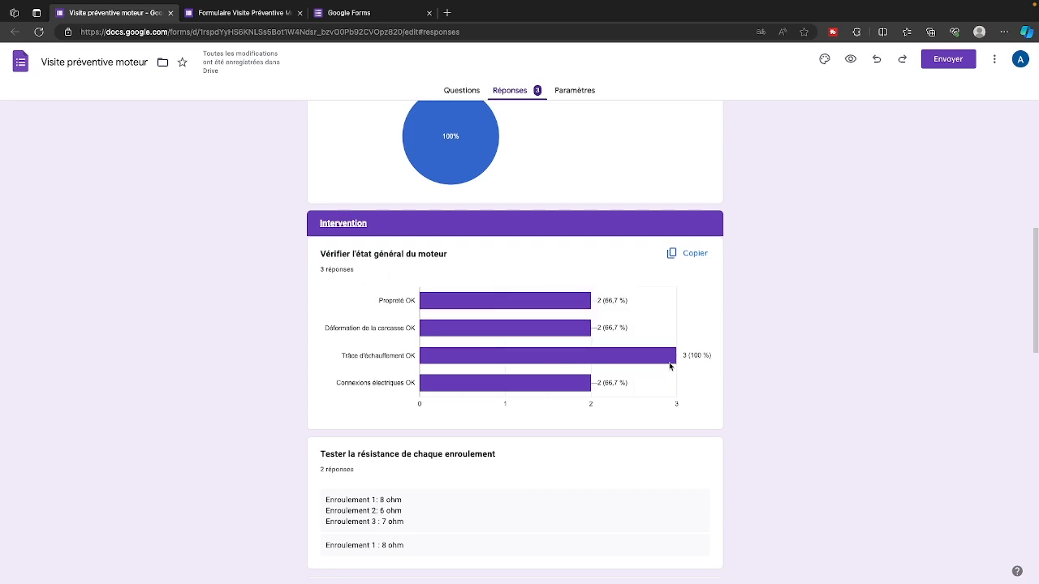
- Examine the summary of motor condition, winding resistance and insulation, cleaning, Fin d'intervention and comment answers
{"action": "mouse_move", "coordinate": [668, 356]}
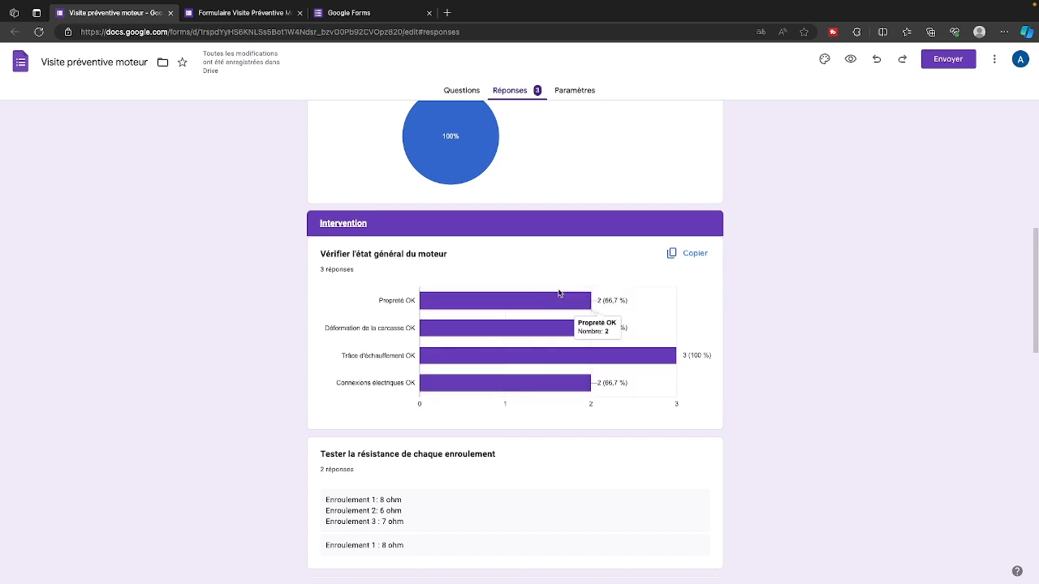
{"action": "mouse_move", "coordinate": [553, 328]}
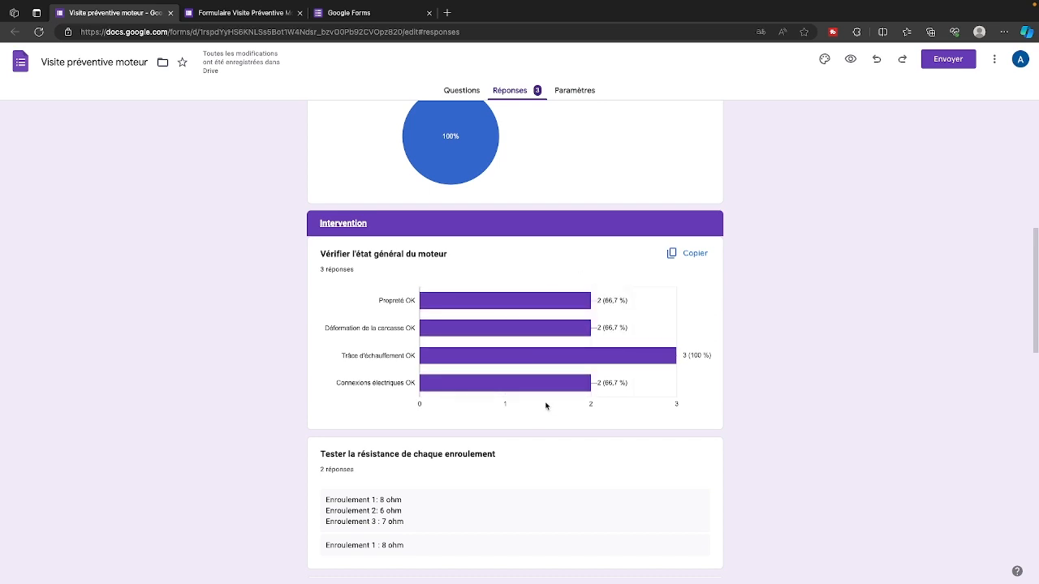
{"action": "scroll", "coordinate": [554, 381], "scroll_direction": "down", "scroll_amount": 2}
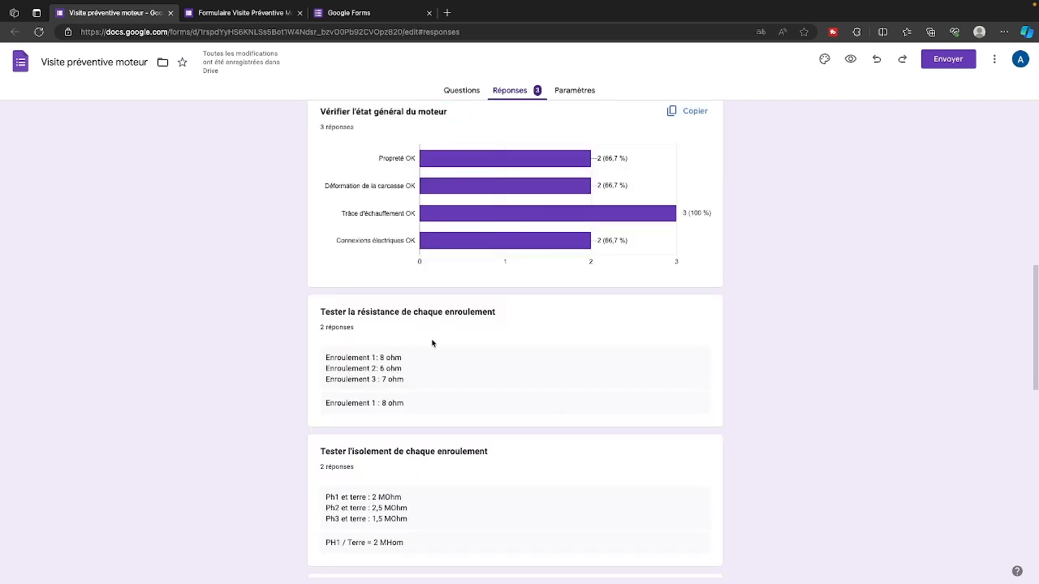
{"action": "scroll", "coordinate": [433, 344], "scroll_direction": "down", "scroll_amount": 1}
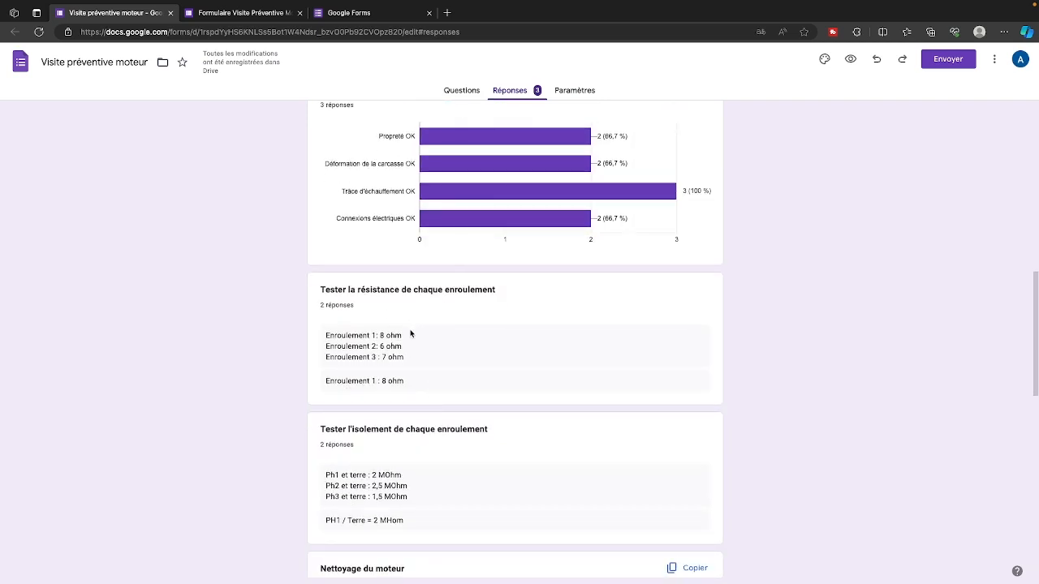
{"action": "left_click_drag", "start_coordinate": [405, 358], "coordinate": [325, 335]}
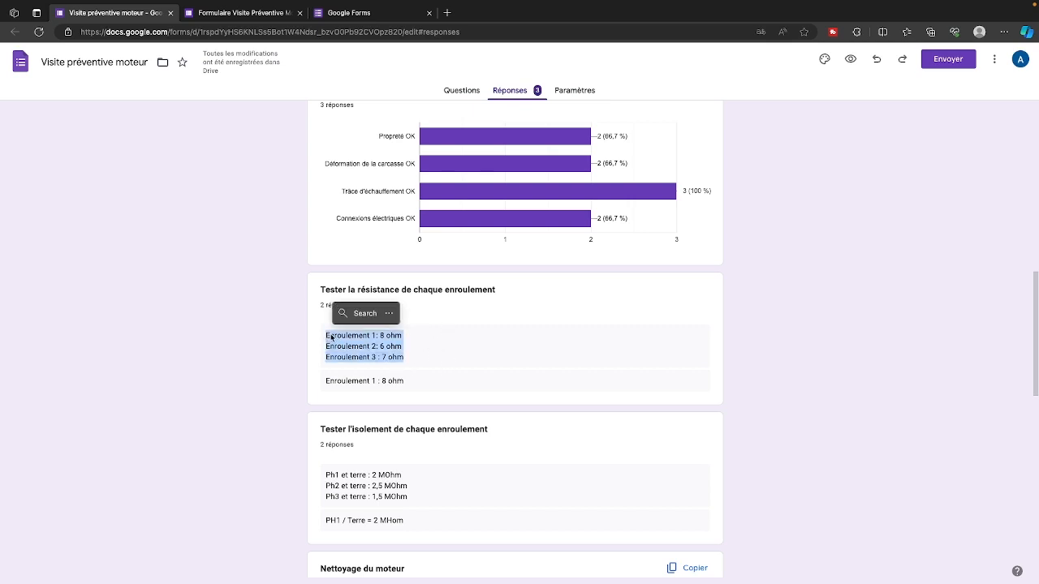
{"action": "left_click", "coordinate": [420, 388]}
{"action": "scroll", "coordinate": [403, 400], "scroll_direction": "down", "scroll_amount": 1}
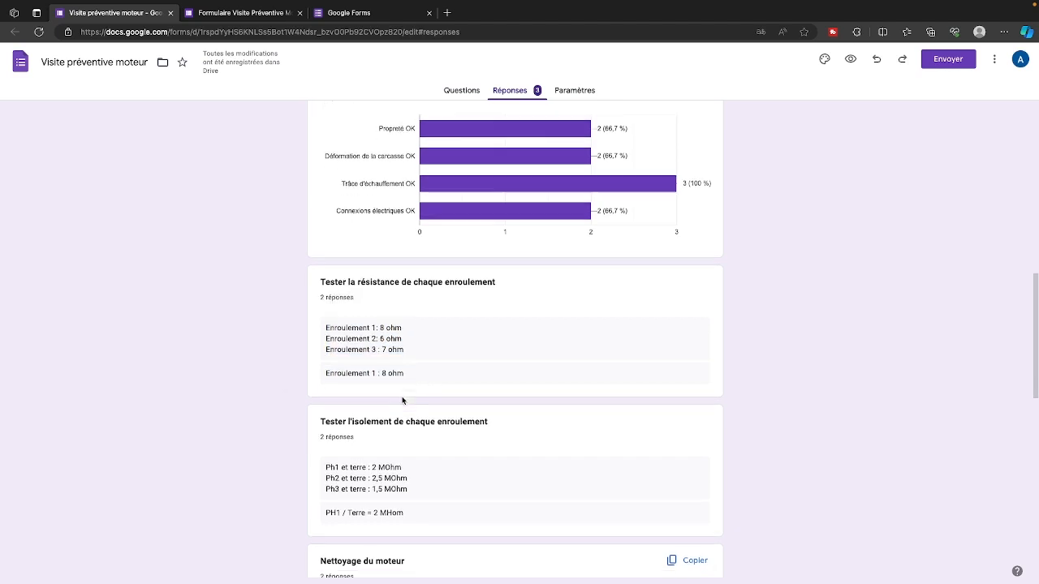
{"action": "left_click_drag", "start_coordinate": [431, 403], "coordinate": [319, 398]}
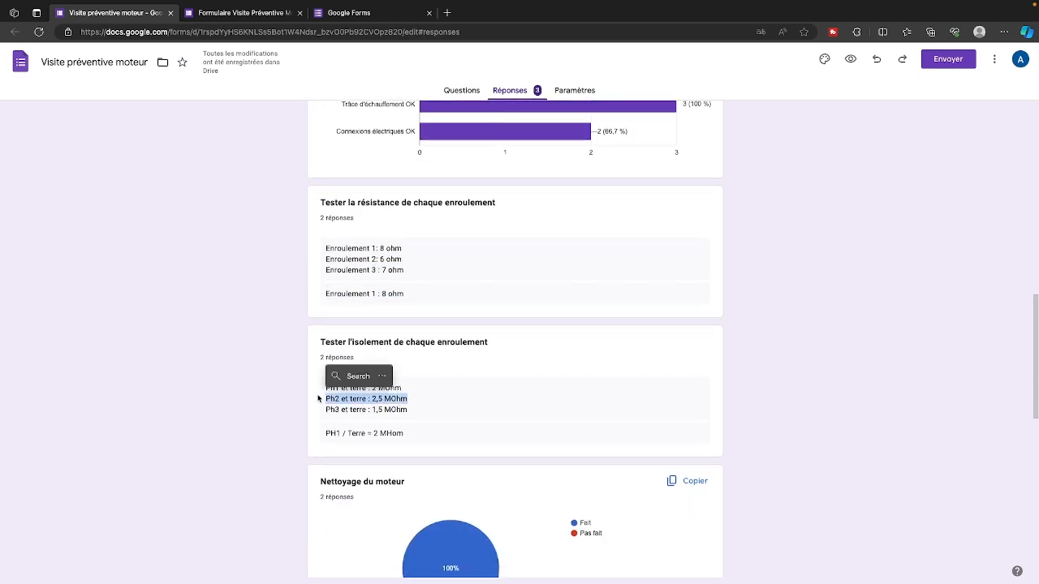
{"action": "scroll", "coordinate": [406, 400], "scroll_direction": "down", "scroll_amount": 5}
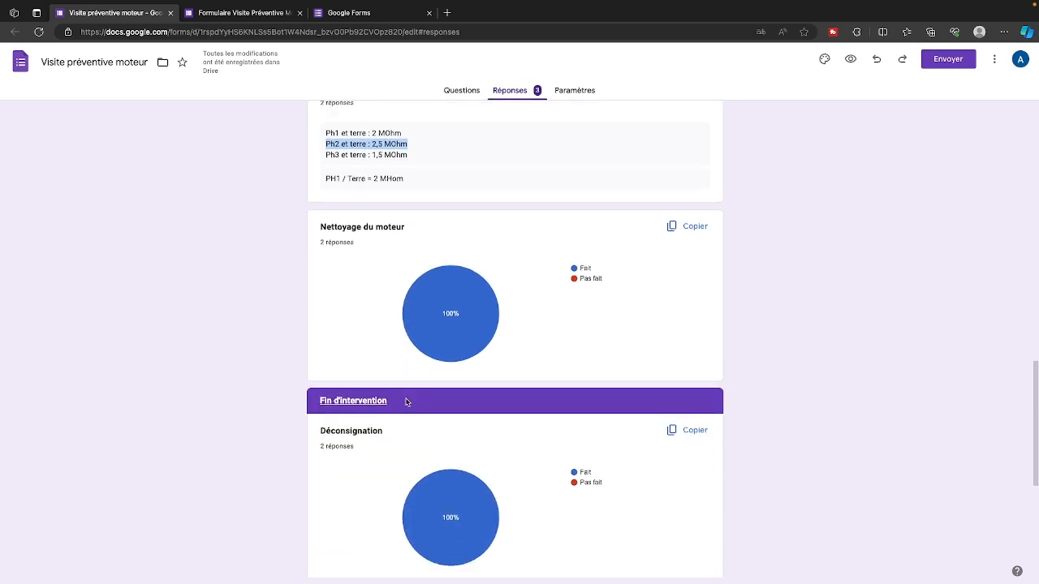
{"action": "scroll", "coordinate": [405, 402], "scroll_direction": "down", "scroll_amount": 3}
{"action": "scroll", "coordinate": [406, 402], "scroll_direction": "up", "scroll_amount": 5}
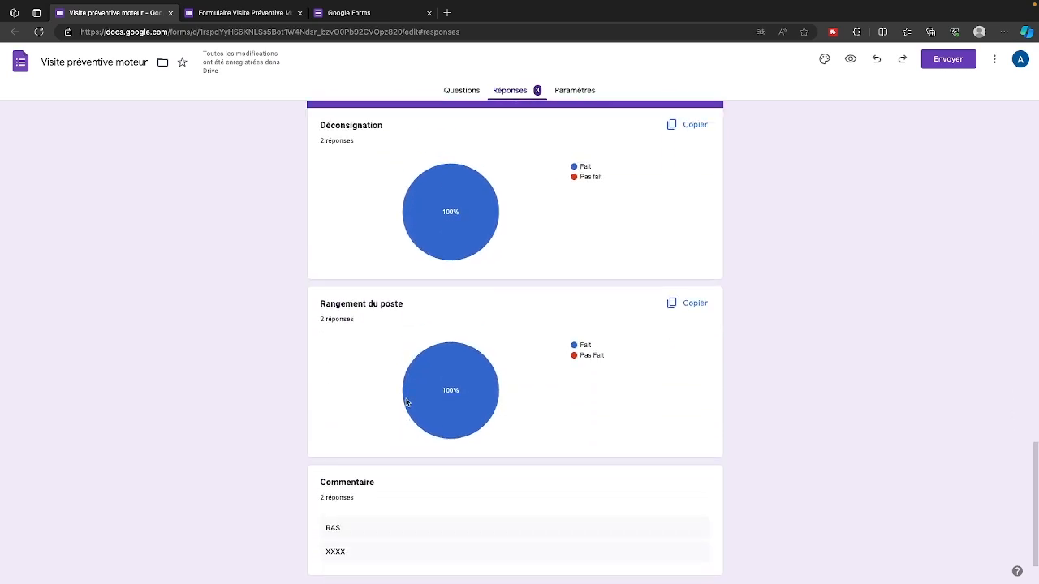
{"action": "scroll", "coordinate": [406, 402], "scroll_direction": "up", "scroll_amount": 15}
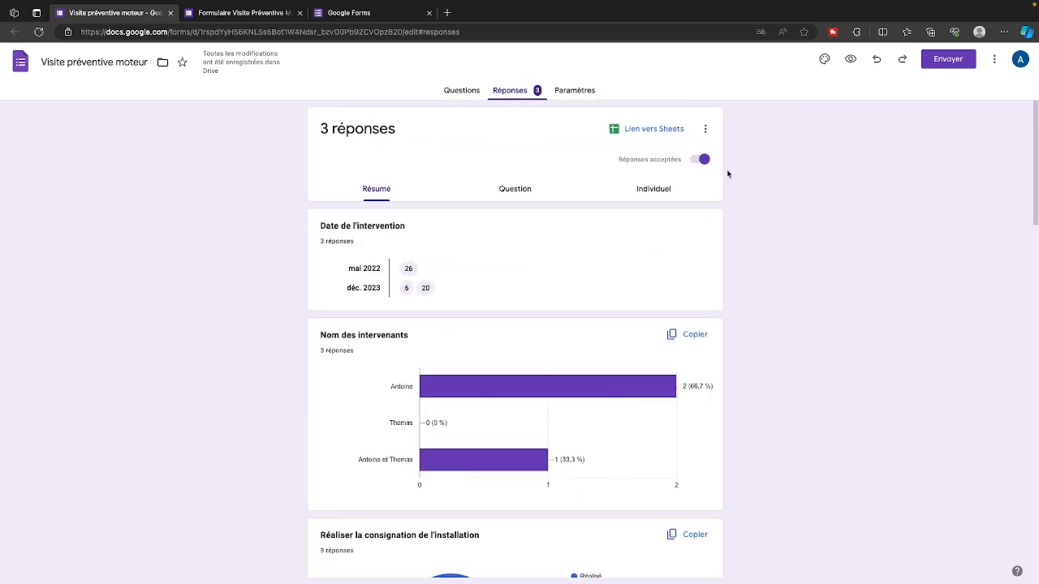
- Link the responses to a newly created spreadsheet and look over the recorded rows up to the Commentaire column
{"action": "left_click", "coordinate": [629, 132]}
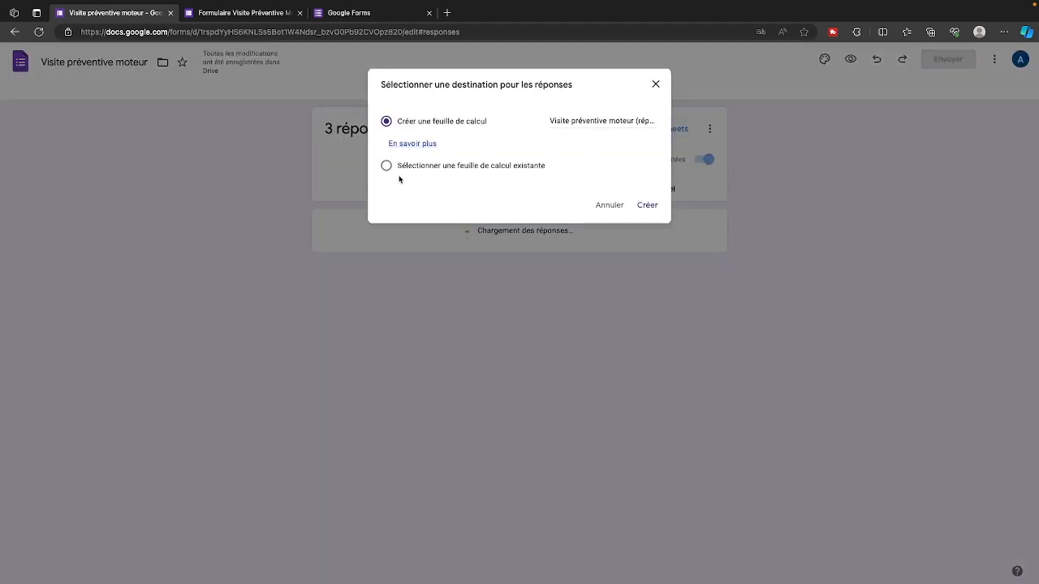
{"action": "left_click", "coordinate": [646, 205]}
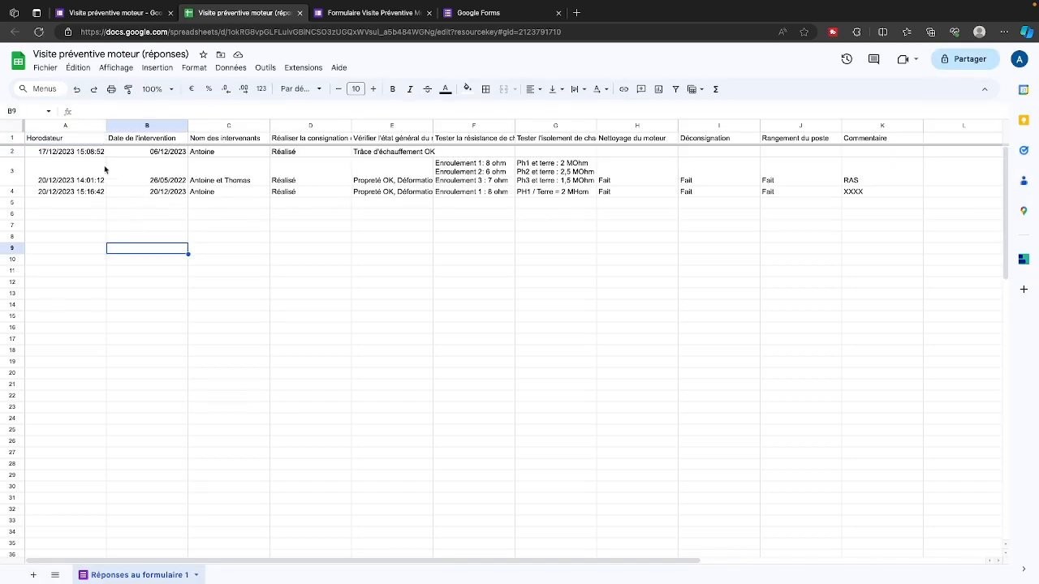
{"action": "left_click_drag", "start_coordinate": [87, 153], "coordinate": [535, 238]}
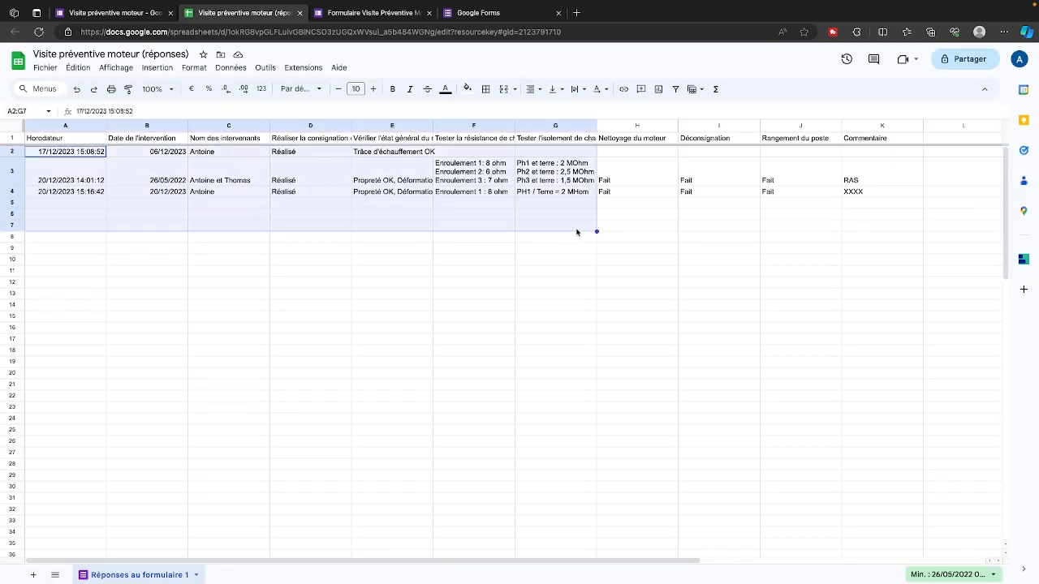
{"action": "left_click", "coordinate": [580, 225]}
{"action": "left_click_drag", "start_coordinate": [862, 153], "coordinate": [860, 185]}
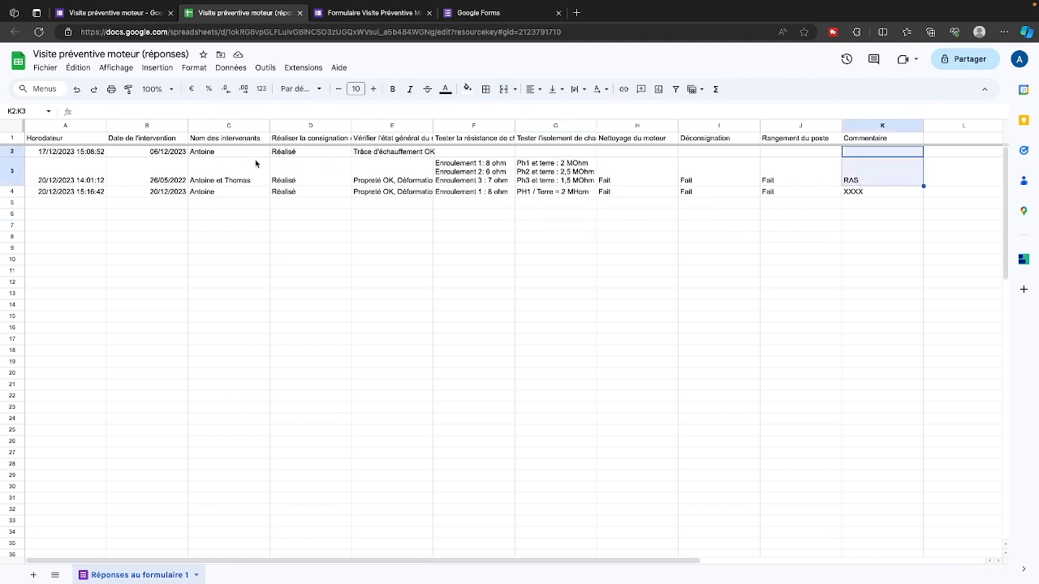
{"action": "left_click", "coordinate": [420, 259]}
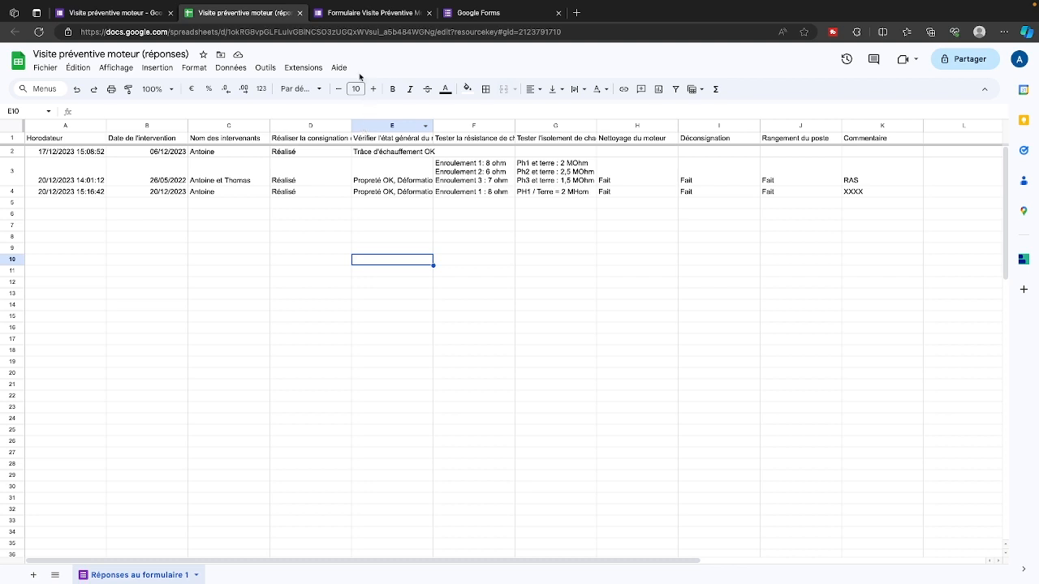
- Close the submitted form's confirmation page and the Visite préventive moteur (réponses) spreadsheet
{"action": "left_click", "coordinate": [363, 14]}
{"action": "left_click", "coordinate": [285, 14]}
{"action": "left_click", "coordinate": [389, 13]}
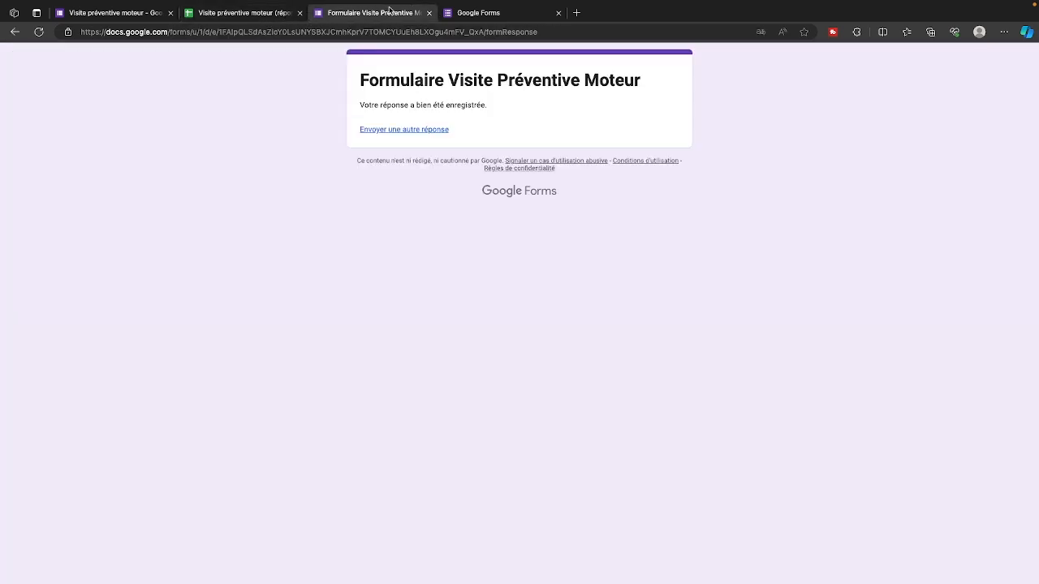
{"action": "left_click", "coordinate": [428, 15]}
{"action": "left_click", "coordinate": [241, 15]}
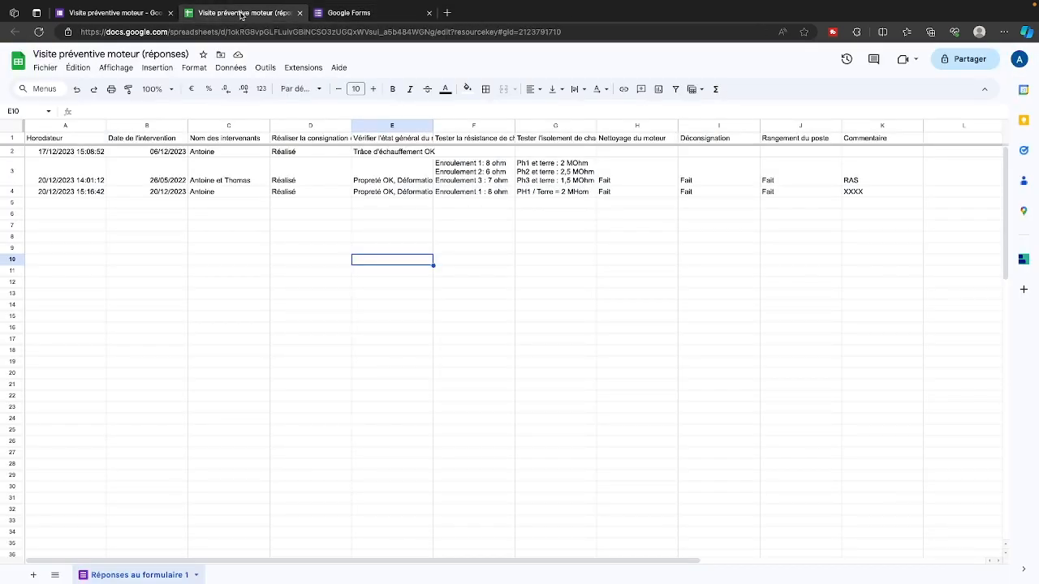
{"action": "left_click", "coordinate": [299, 13]}
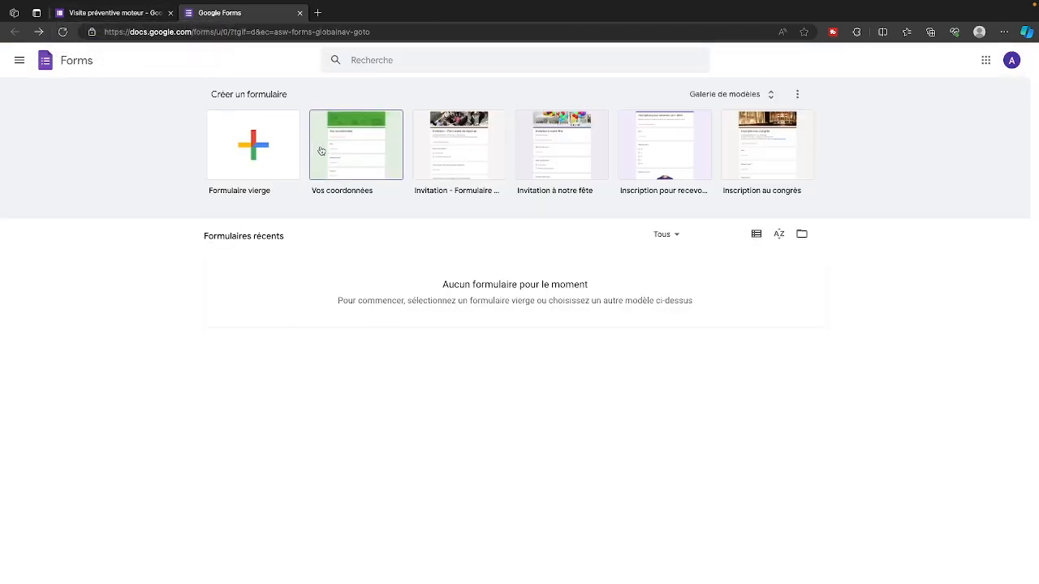
- Create a blank form and title it "Formulaire Maintenance"
{"action": "left_click", "coordinate": [256, 154]}
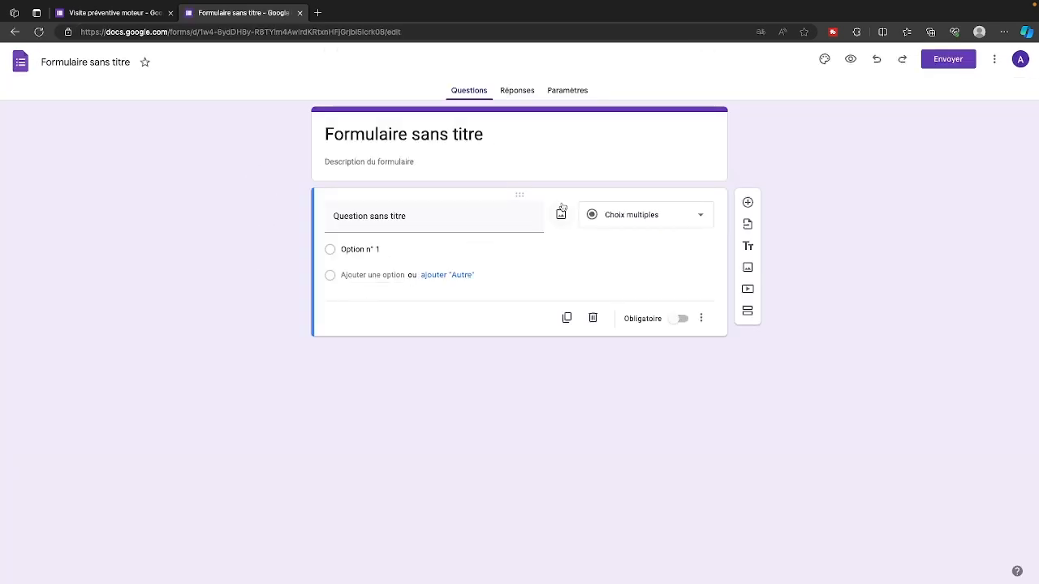
{"action": "left_click", "coordinate": [514, 135]}
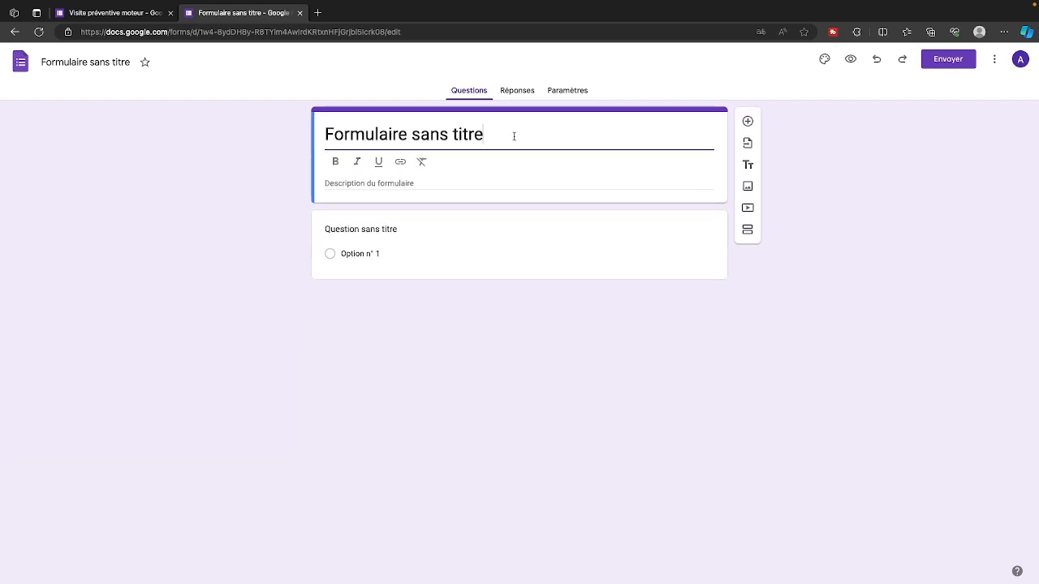
{"action": "key", "text": "BackSpace"}
{"action": "key", "text": "BackSpace"}
{"action": "key", "text": "BackSpace"}
{"action": "key", "text": "BackSpace"}
{"action": "key", "text": "BackSpace"}
{"action": "key", "text": "BackSpace"}
{"action": "key", "text": "BackSpace"}
{"action": "key", "text": "BackSpace"}
{"action": "key", "text": "BackSpace"}
{"action": "key", "text": "BackSpace"}
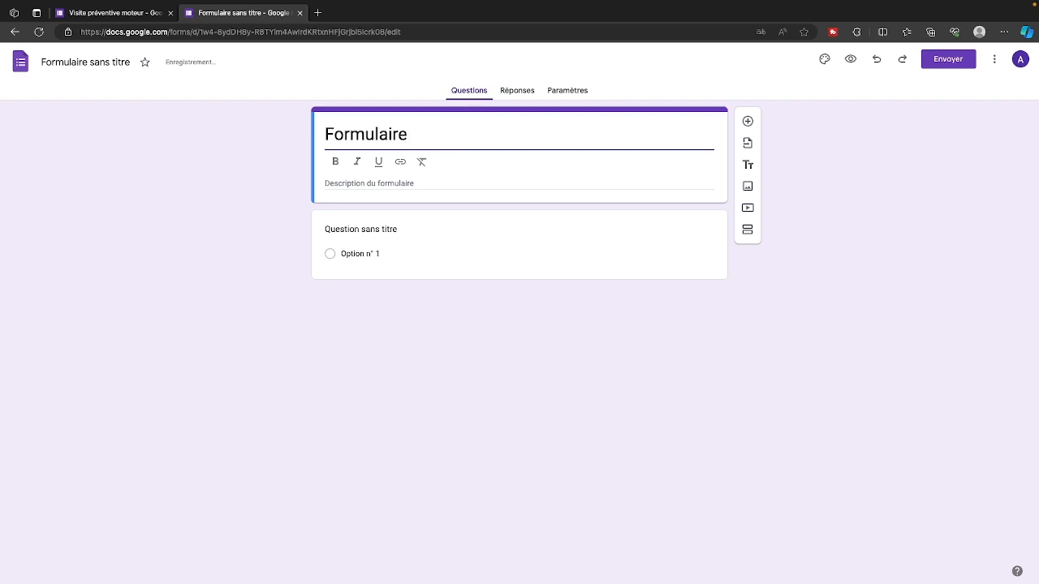
{"action": "type", "text": "Mainyen"}
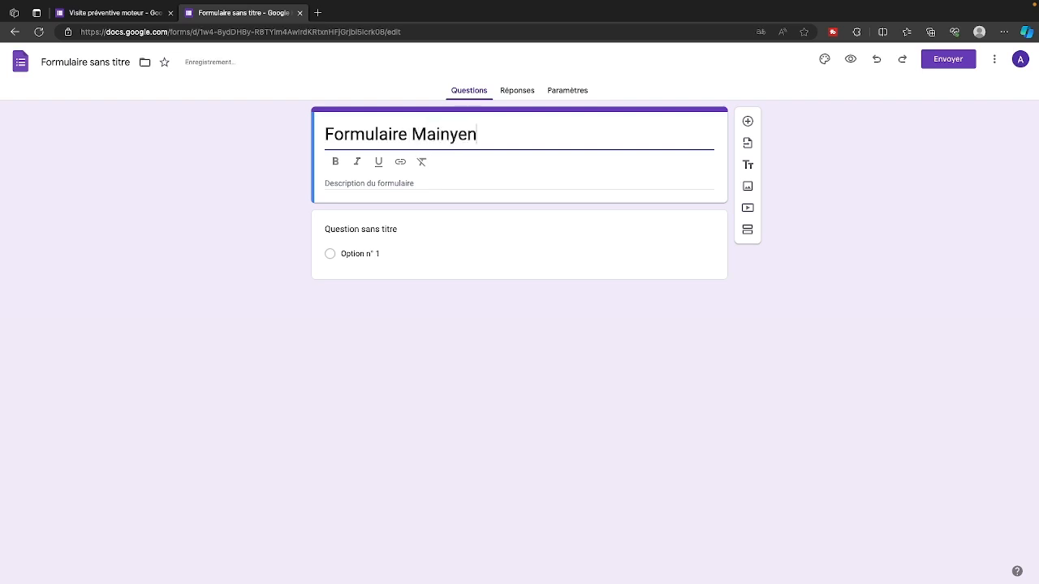
{"action": "key", "text": "BackSpace"}
{"action": "key", "text": "BackSpace"}
{"action": "key", "text": "BackSpace"}
{"action": "type", "text": "tann"}
{"action": "key", "text": "BackSpace"}
{"action": "type", "text": "a"}
{"action": "key", "text": "BackSpace"}
{"action": "key", "text": "BackSpace"}
{"action": "key", "text": "BackSpace"}
{"action": "type", "text": "enance"}
{"action": "left_click", "coordinate": [670, 308]}
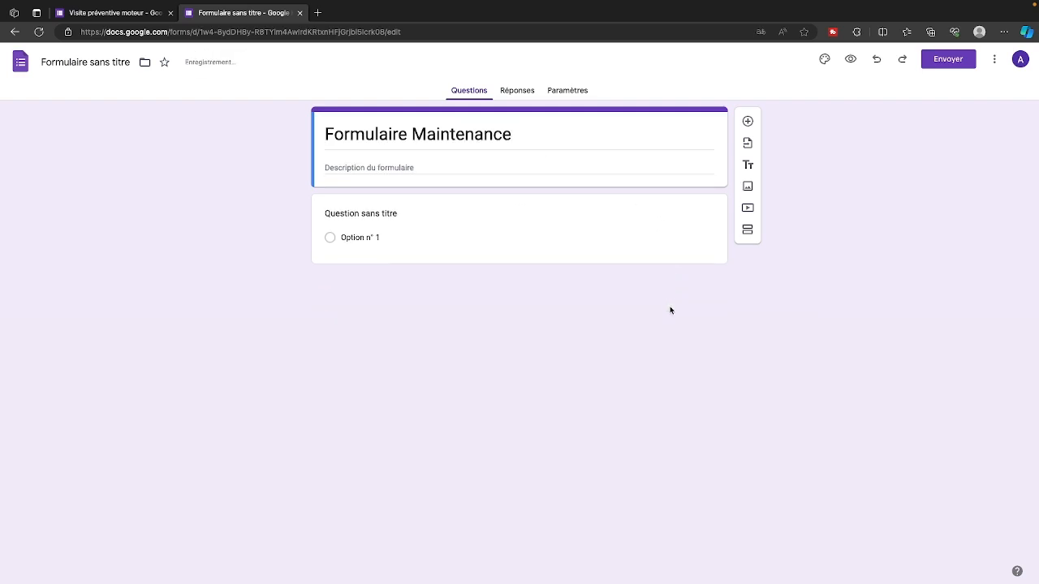
- Enter "xxxxxxx" as the form description
{"action": "left_click", "coordinate": [542, 161]}
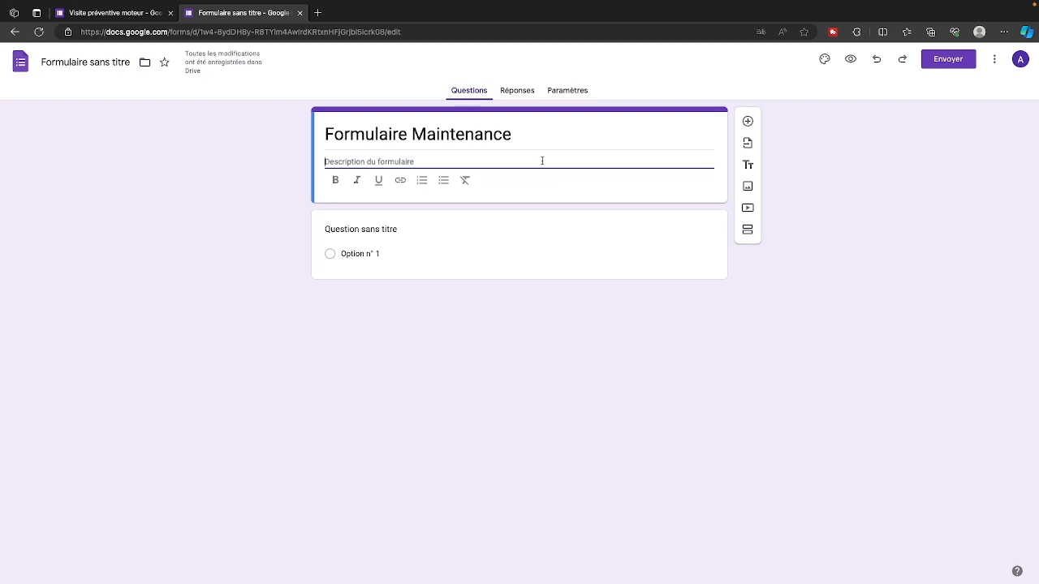
{"action": "type", "text": "xx"}
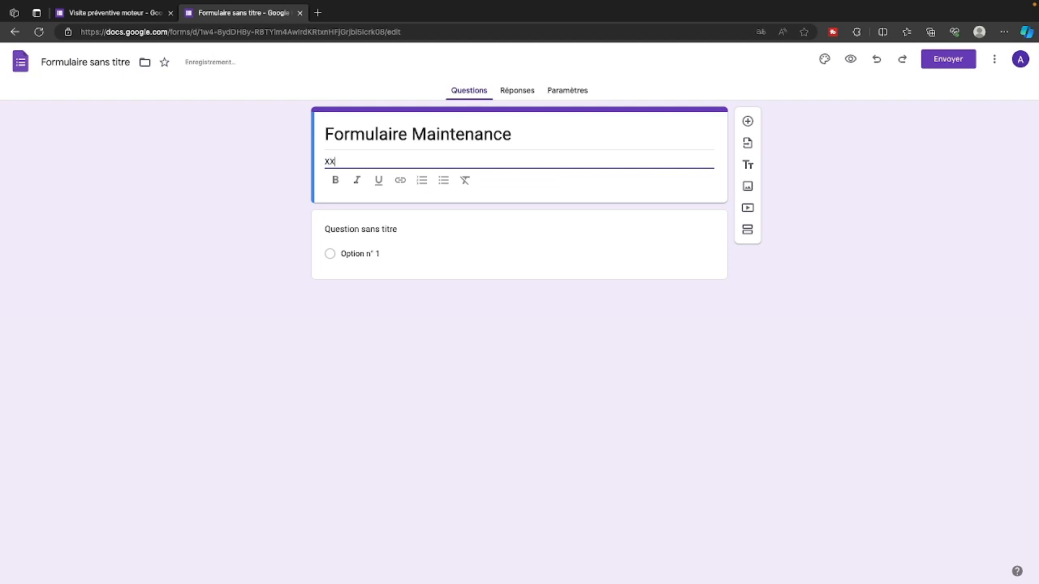
{"action": "type", "text": "xxxxx"}
- Make the form title "Formulaire Maintenance" bold and select the description text
{"action": "left_click_drag", "start_coordinate": [547, 135], "coordinate": [323, 136]}
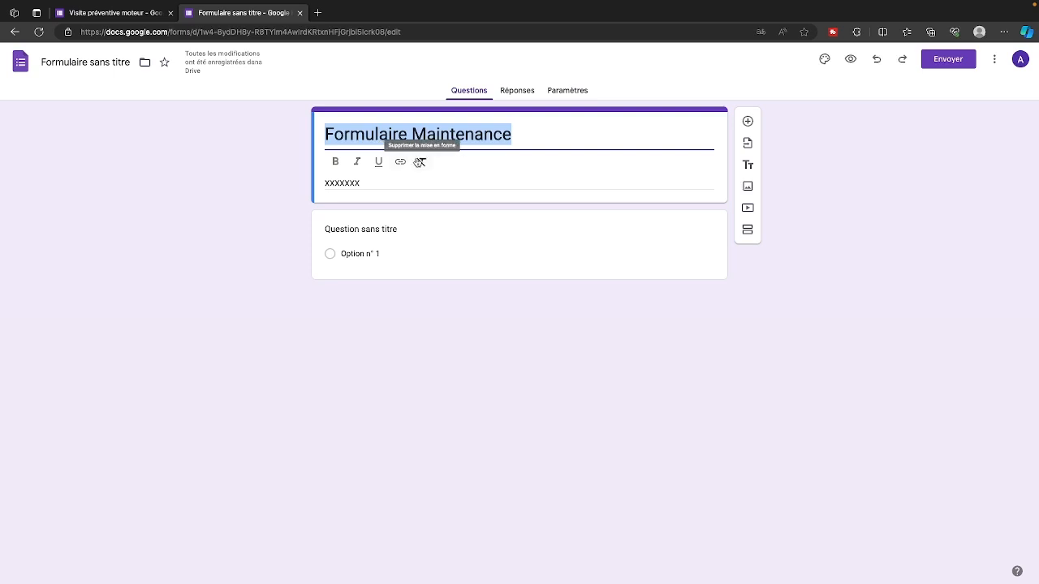
{"action": "left_click", "coordinate": [335, 165]}
{"action": "left_click", "coordinate": [394, 183]}
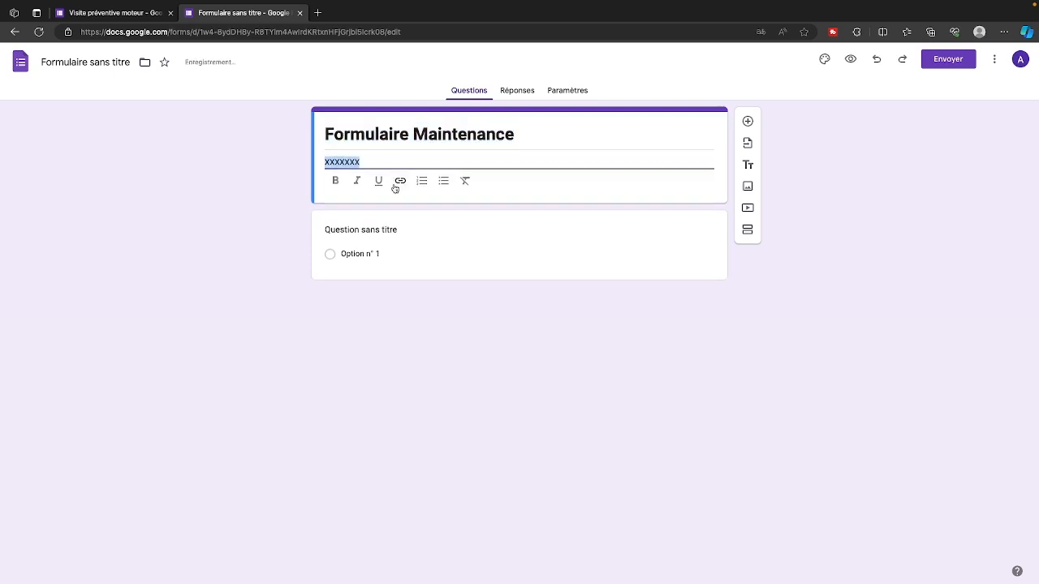
- Open a preview of the Visite préventive moteur form from its questions view
{"action": "left_click", "coordinate": [472, 161]}
{"action": "left_click", "coordinate": [114, 12]}
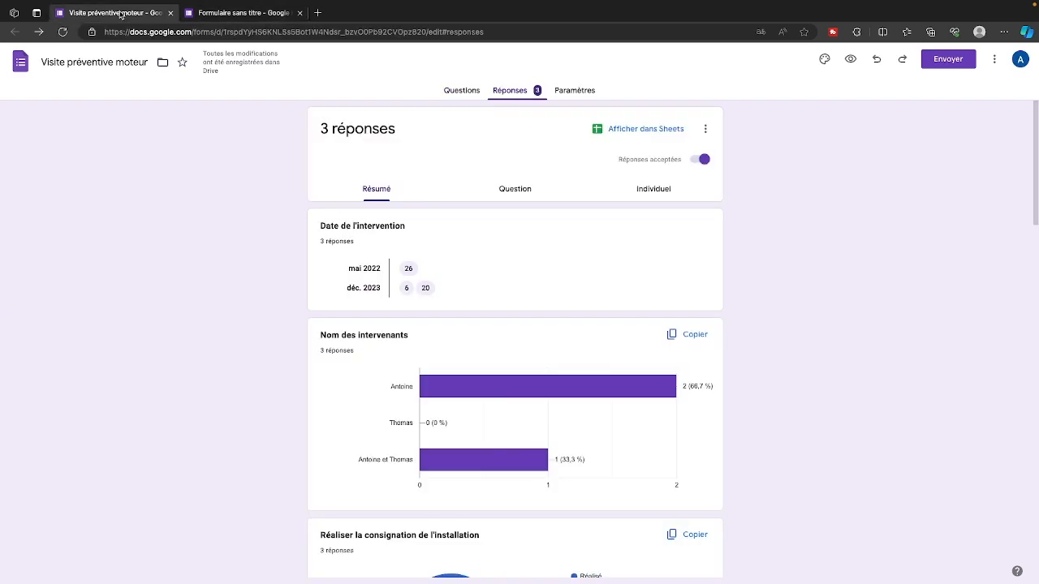
{"action": "left_click", "coordinate": [461, 91]}
{"action": "left_click", "coordinate": [849, 59]}
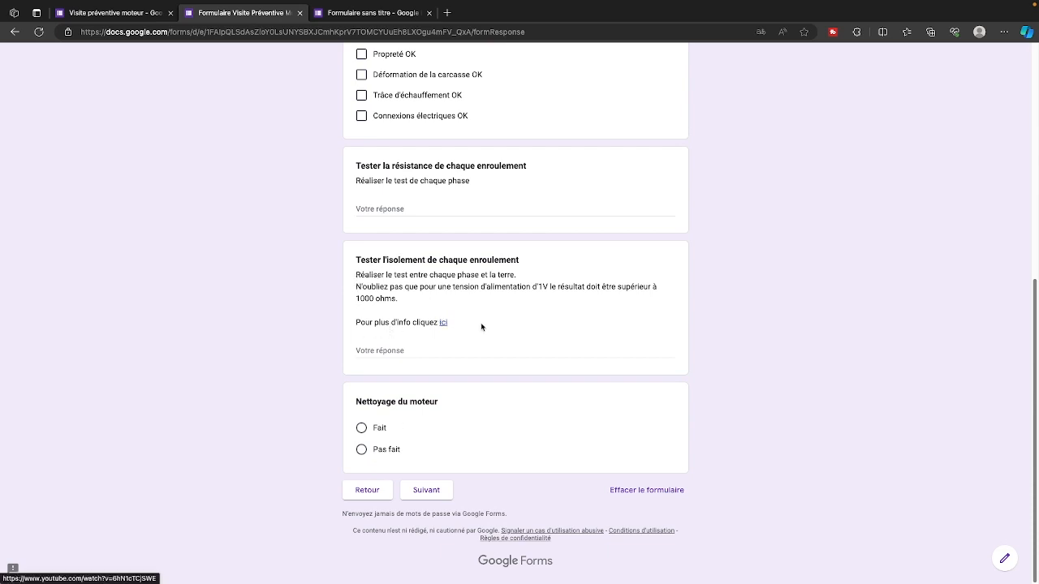
- Open the help video linked under the winding insulation test question, look over its page, and return to the form preview
{"action": "left_click", "coordinate": [443, 323]}
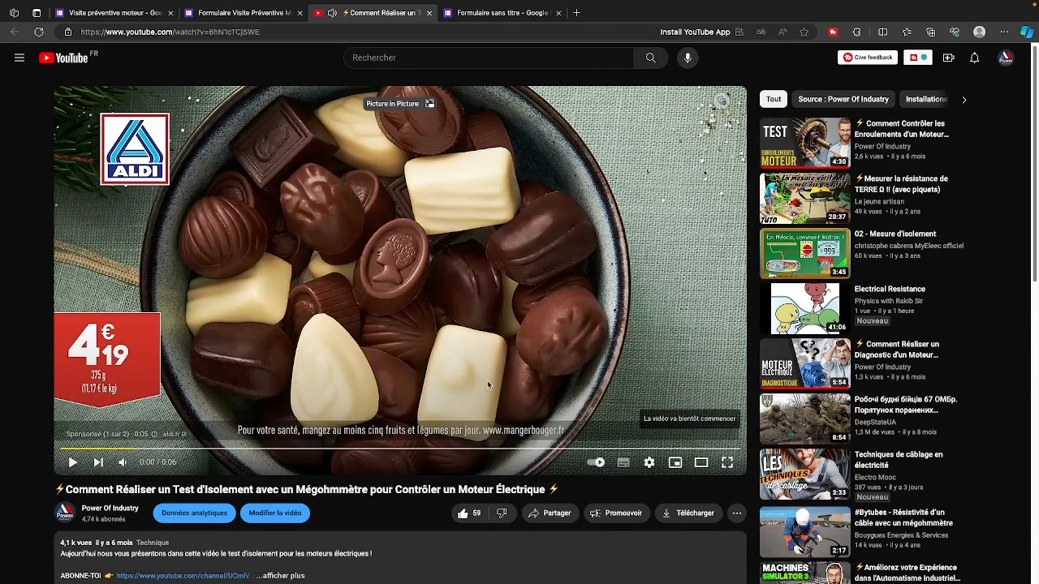
{"action": "scroll", "coordinate": [487, 381], "scroll_direction": "down", "scroll_amount": 1}
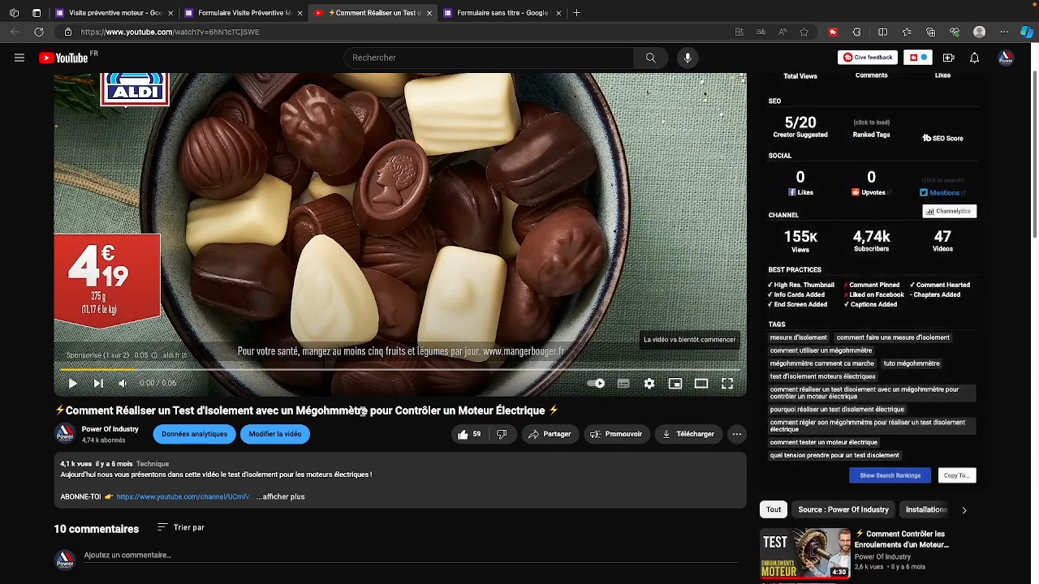
{"action": "scroll", "coordinate": [358, 267], "scroll_direction": "up", "scroll_amount": 1}
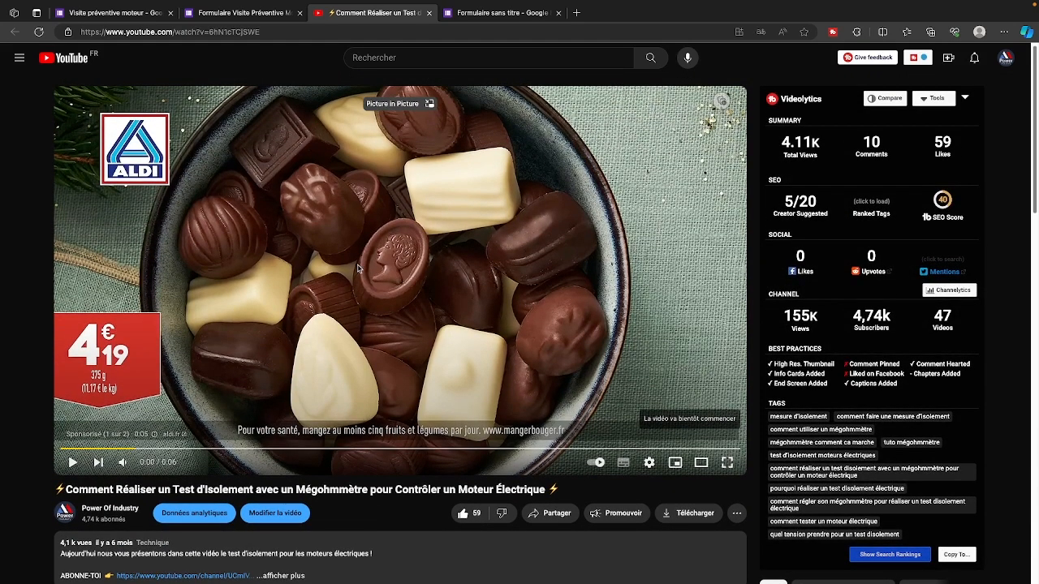
{"action": "left_click", "coordinate": [258, 22]}
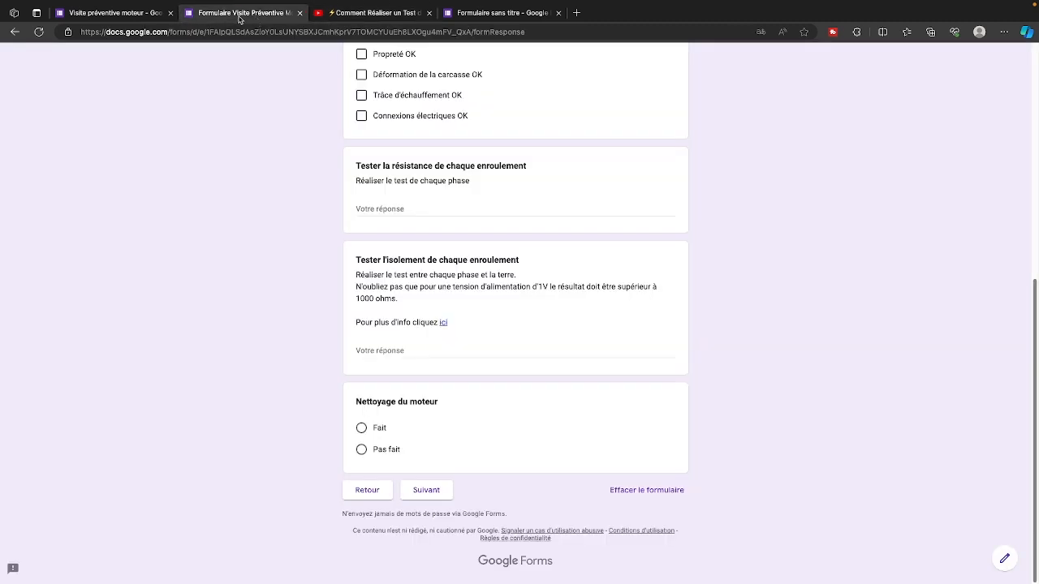
- Return to the Formulaire Maintenance editor and change the untitled question's answer type to Date
{"action": "left_click", "coordinate": [501, 12]}
{"action": "left_click", "coordinate": [421, 216]}
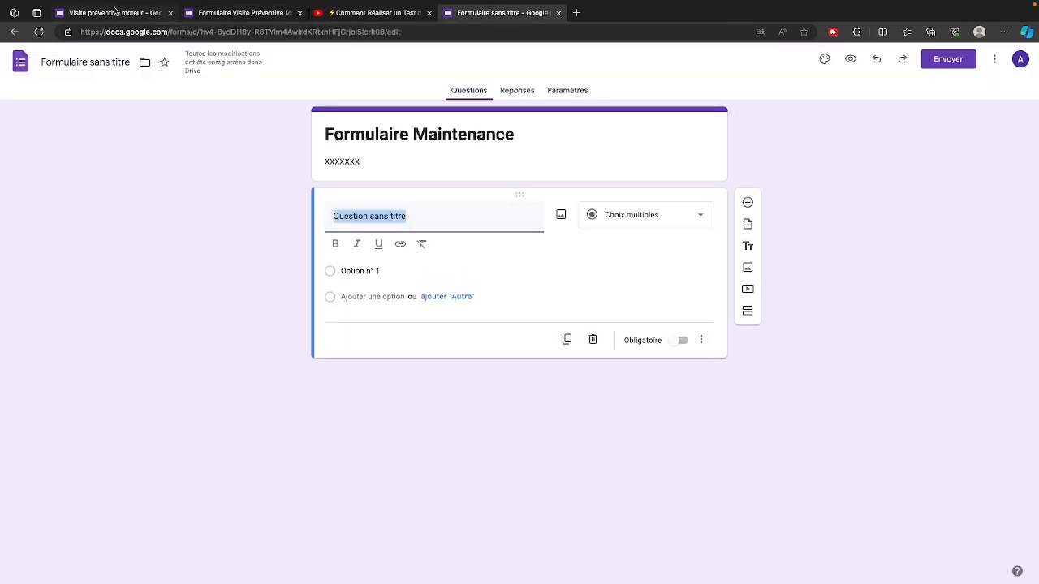
{"action": "left_click", "coordinate": [816, 267]}
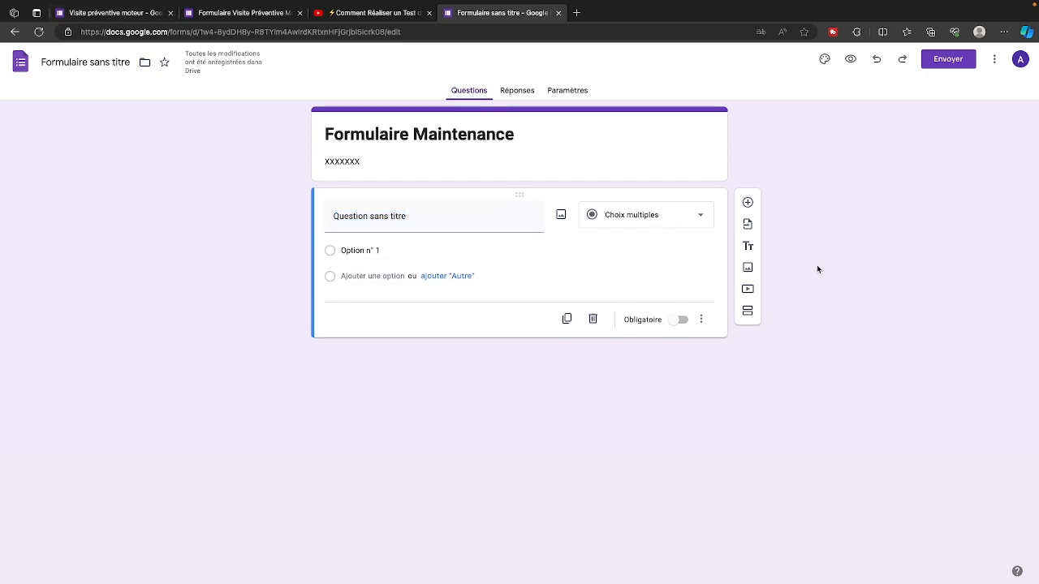
{"action": "left_click", "coordinate": [659, 222]}
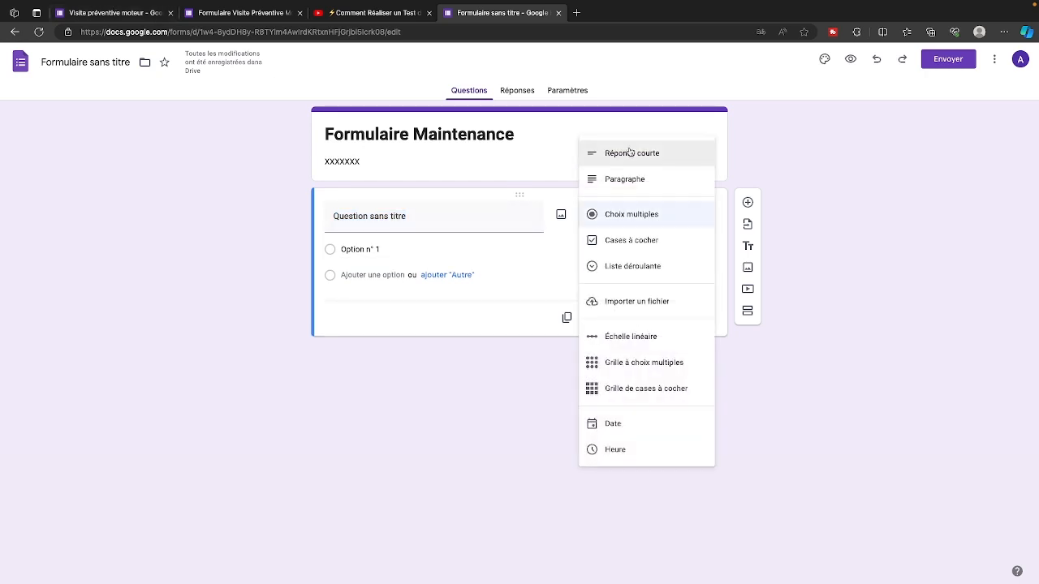
{"action": "left_click", "coordinate": [760, 332]}
{"action": "left_click", "coordinate": [645, 215]}
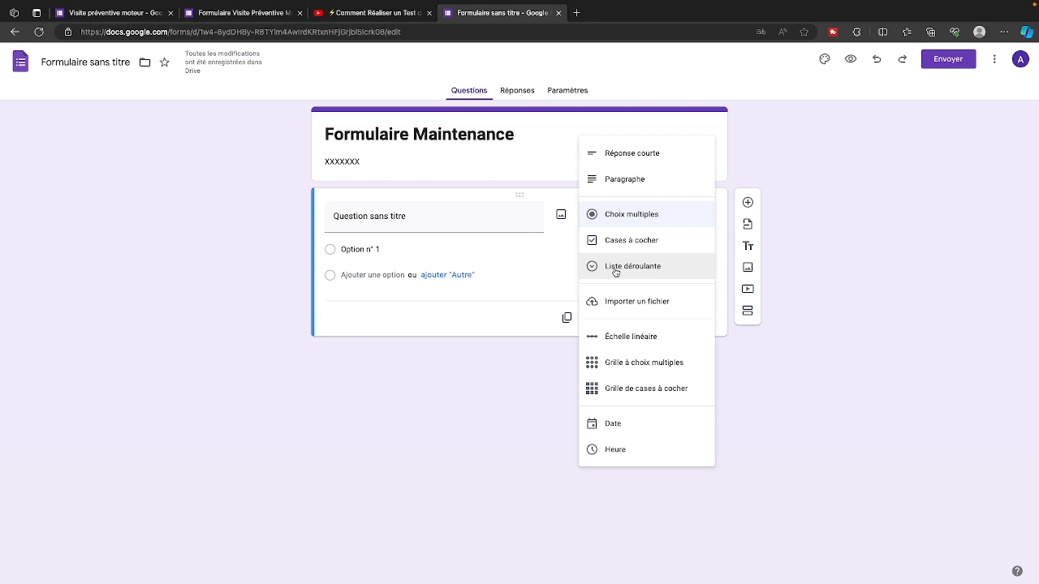
{"action": "left_click", "coordinate": [617, 423]}
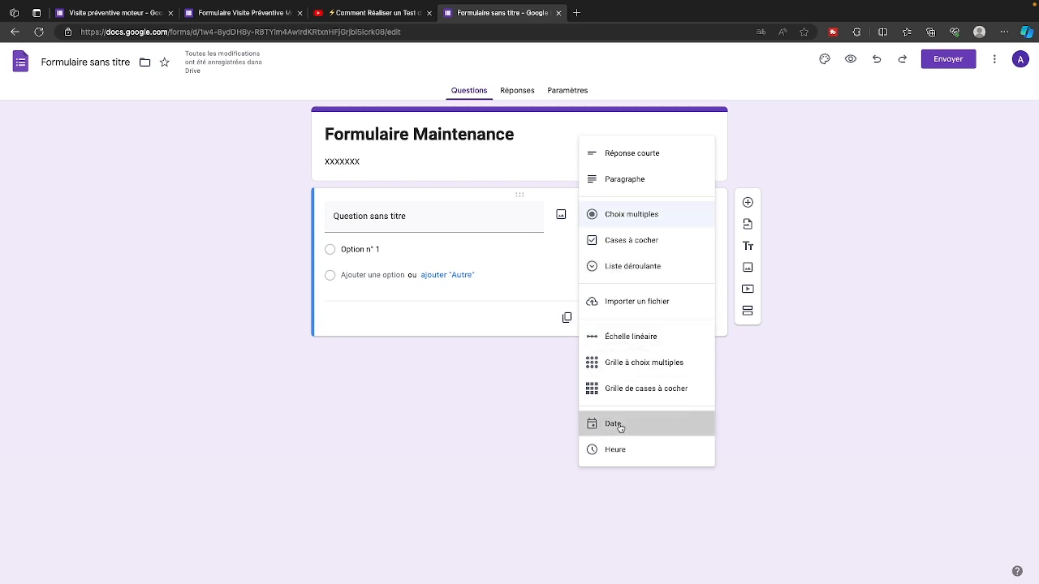
- Title the date question "Date de l'intervention"
{"action": "left_click", "coordinate": [436, 213]}
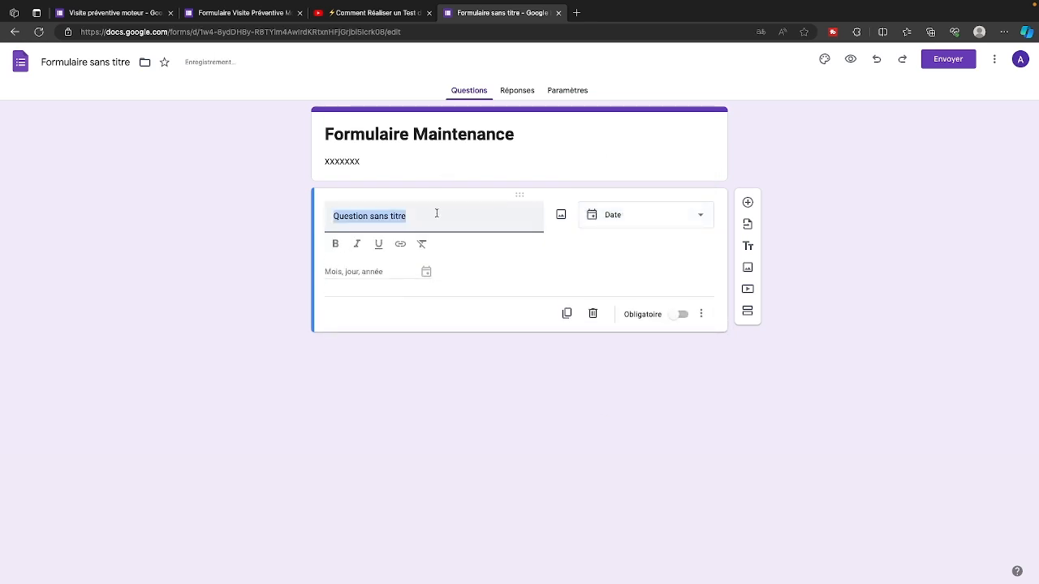
{"action": "key", "text": "BackSpace"}
{"action": "type", "text": "Date de l'intervention"}
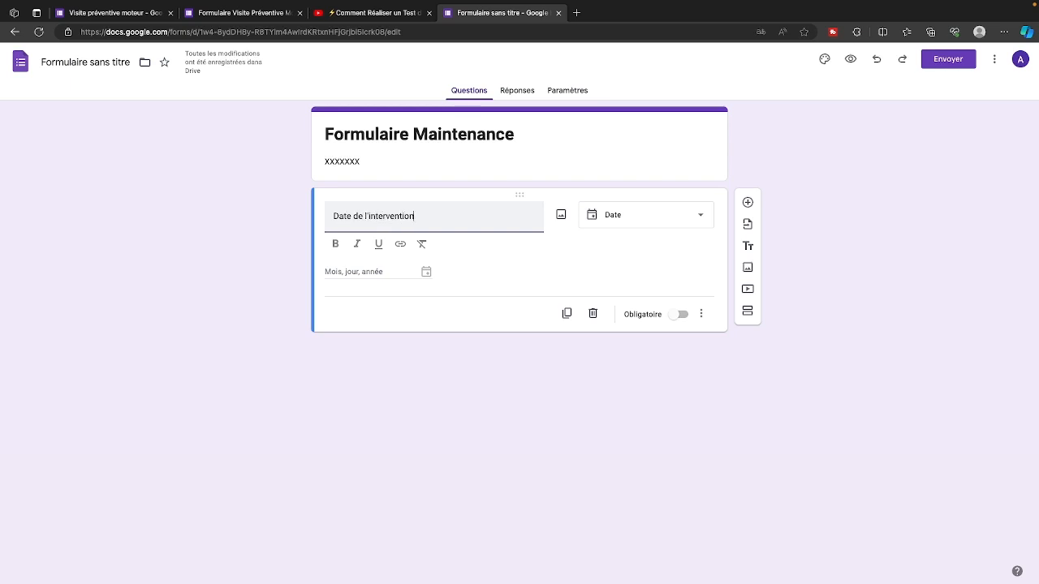
{"action": "left_click", "coordinate": [534, 263]}
{"action": "left_click", "coordinate": [445, 218]}
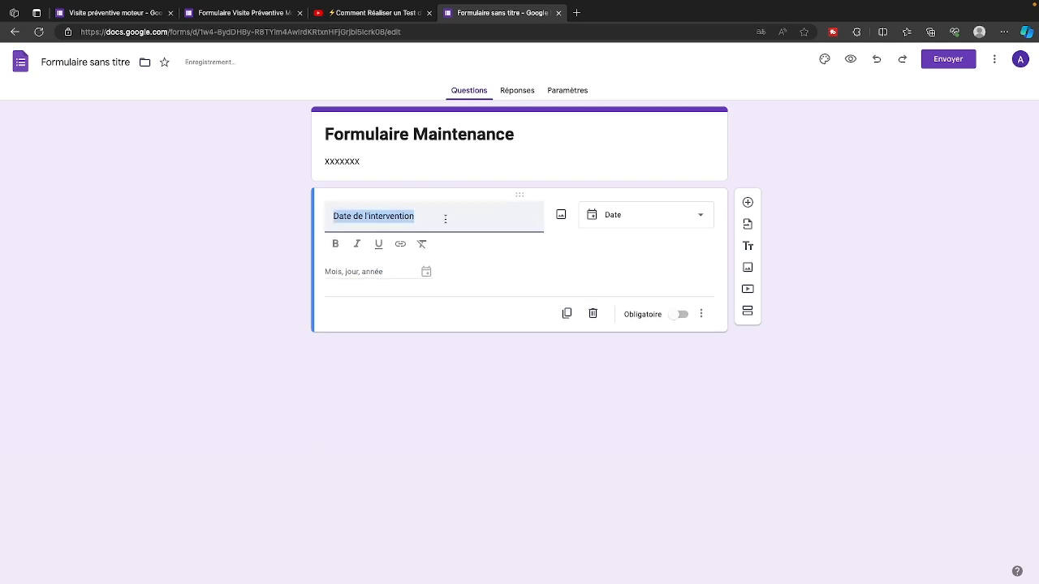
{"action": "left_click", "coordinate": [490, 407]}
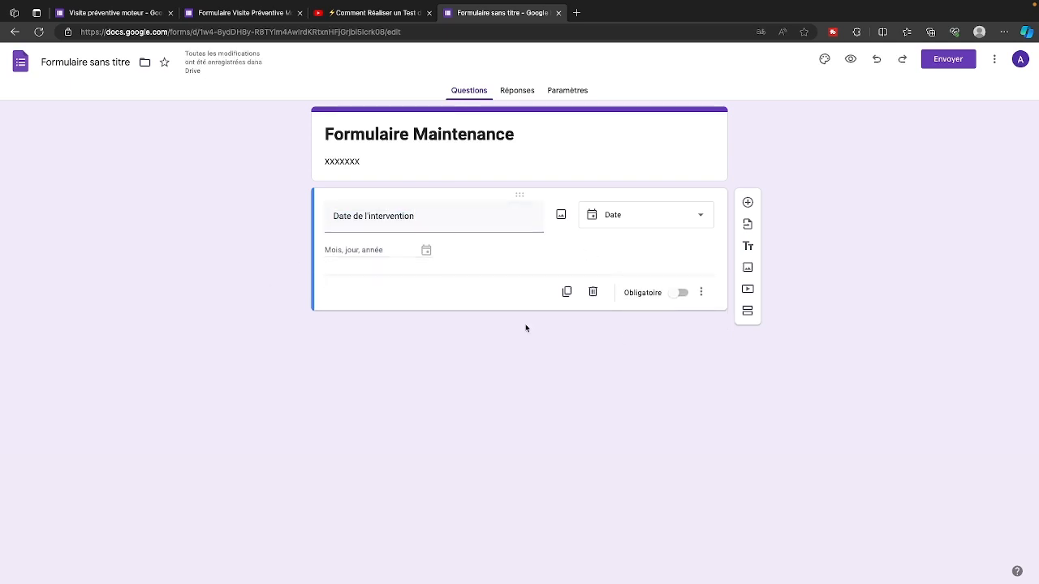
- Preview Formulaire Maintenance, try its date field, and close the preview
{"action": "left_click", "coordinate": [851, 59]}
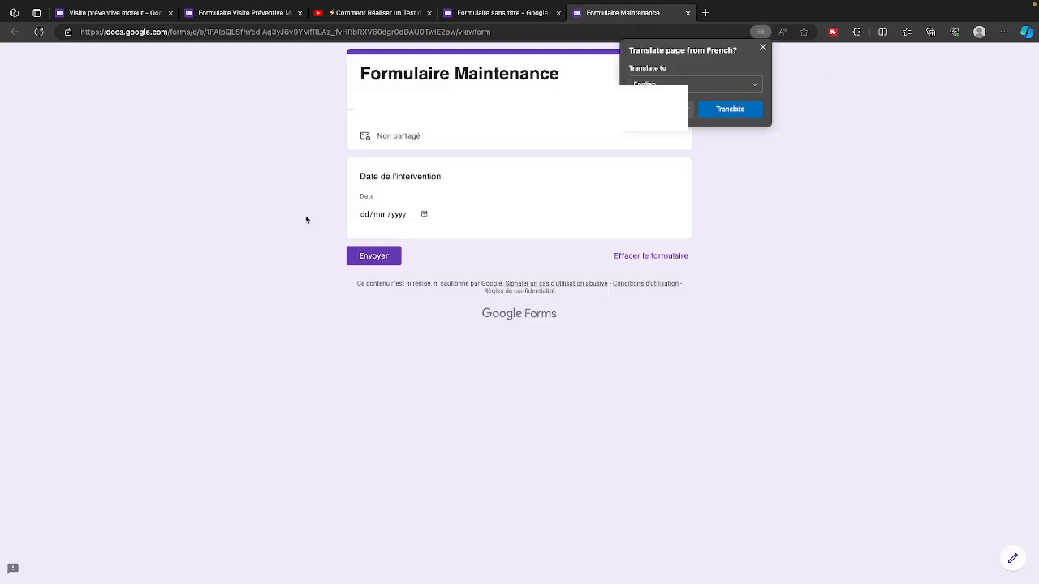
{"action": "left_click", "coordinate": [388, 218]}
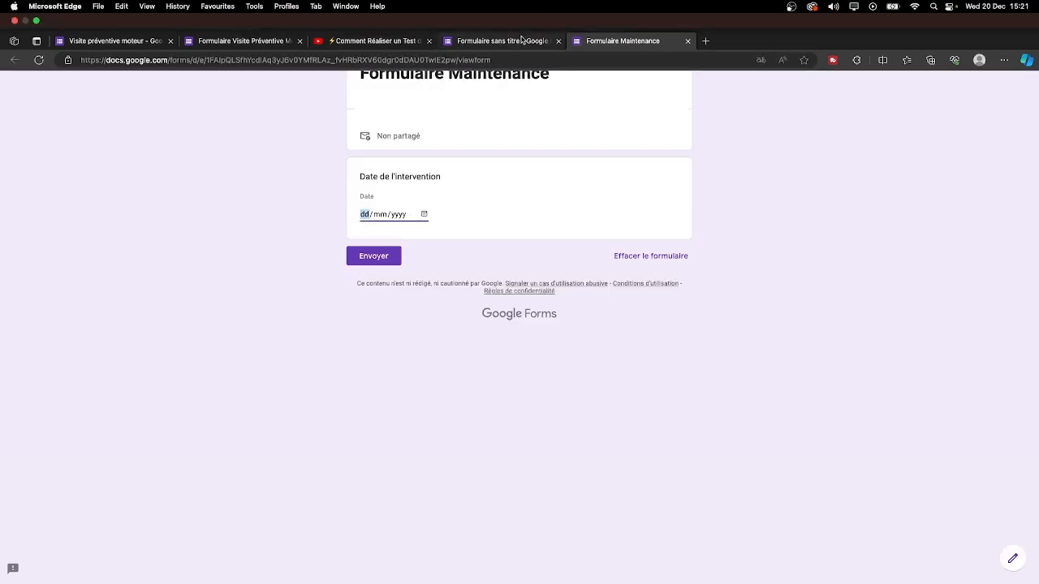
{"action": "left_click", "coordinate": [688, 41]}
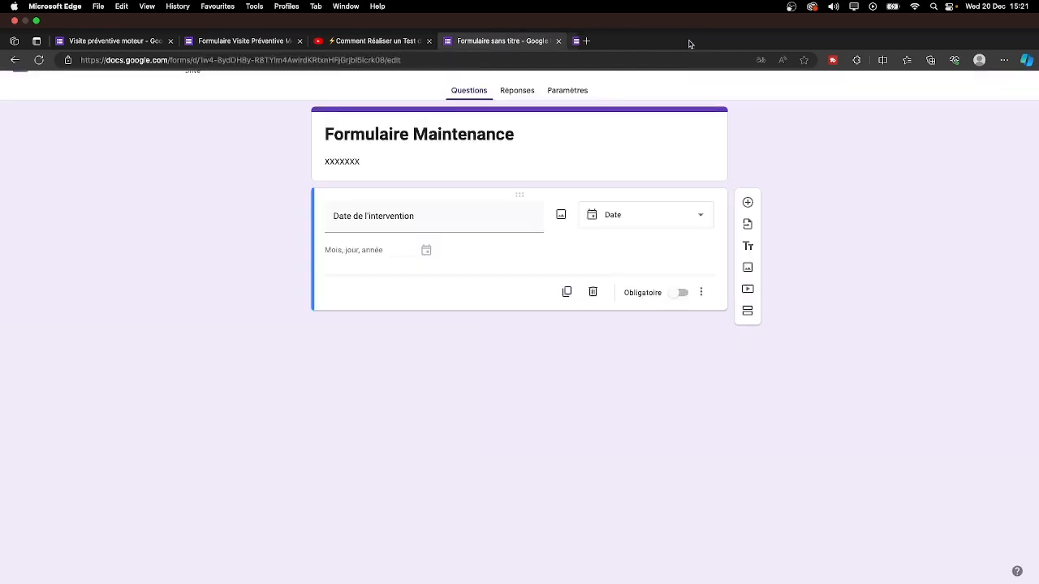
- Add a new question titled "Les intervenants" below the date question
{"action": "left_click", "coordinate": [747, 200]}
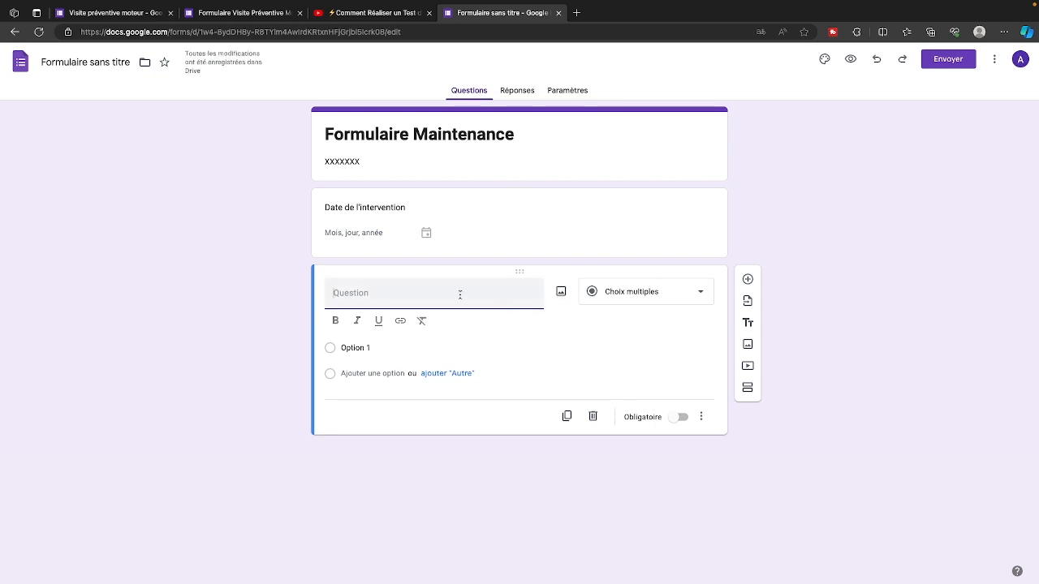
{"action": "type", "text": "L"}
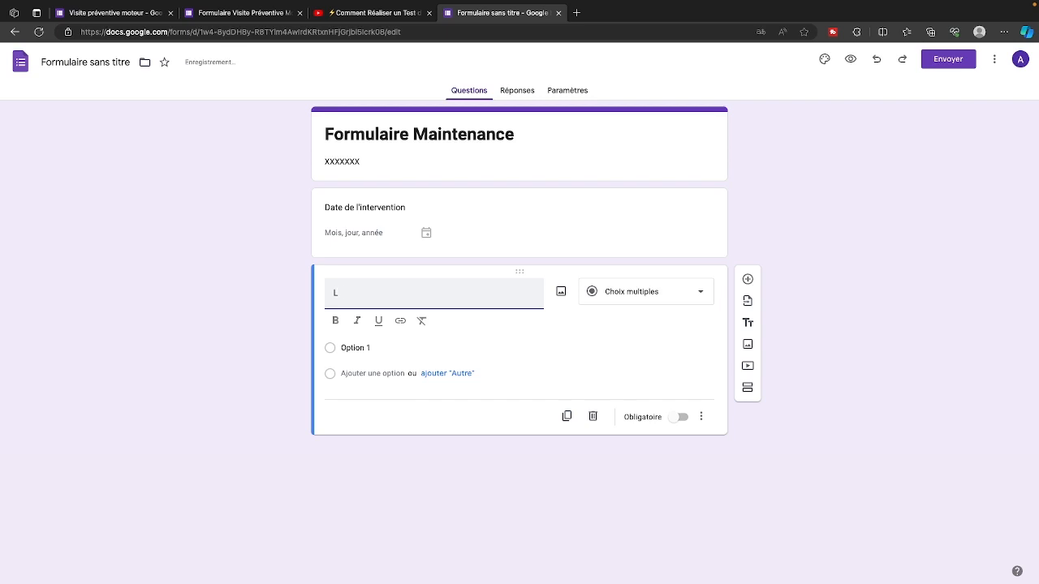
{"action": "type", "text": "Es intervenants"}
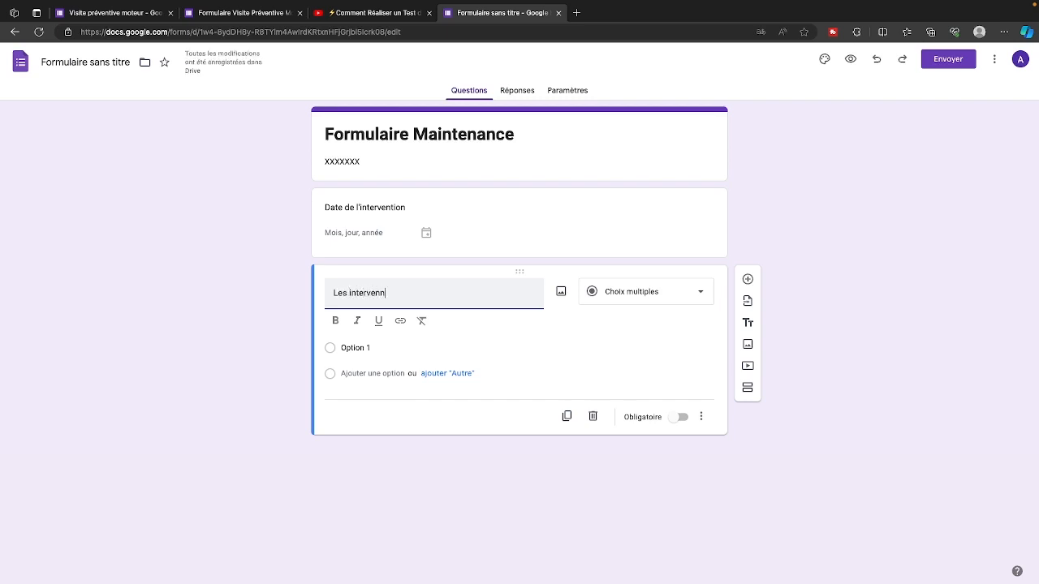
- Try the Cases à cocher type on the "Les intervenants" question and return it to Choix multiples
{"action": "left_click", "coordinate": [657, 294]}
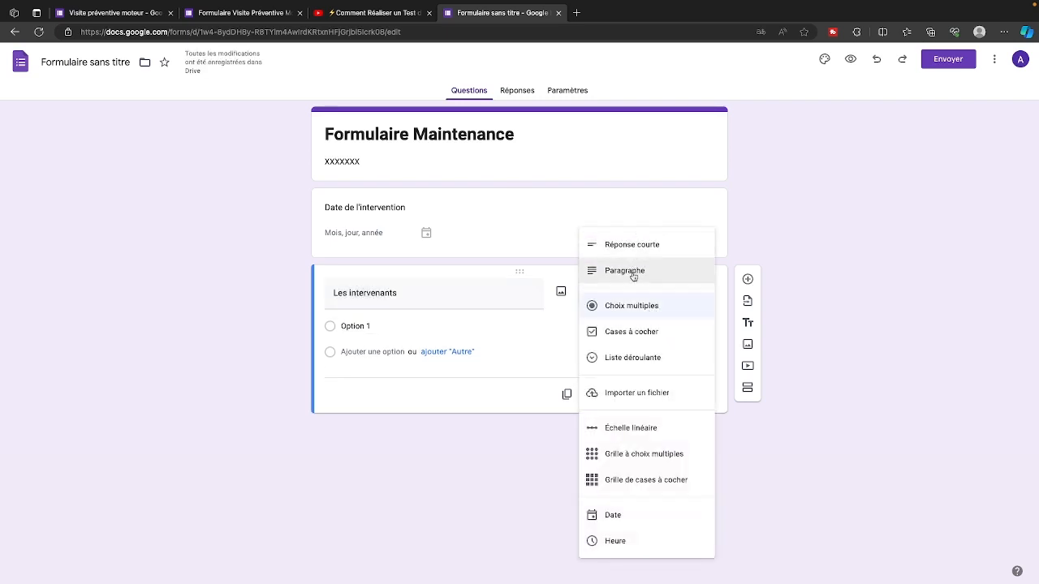
{"action": "left_click", "coordinate": [622, 334]}
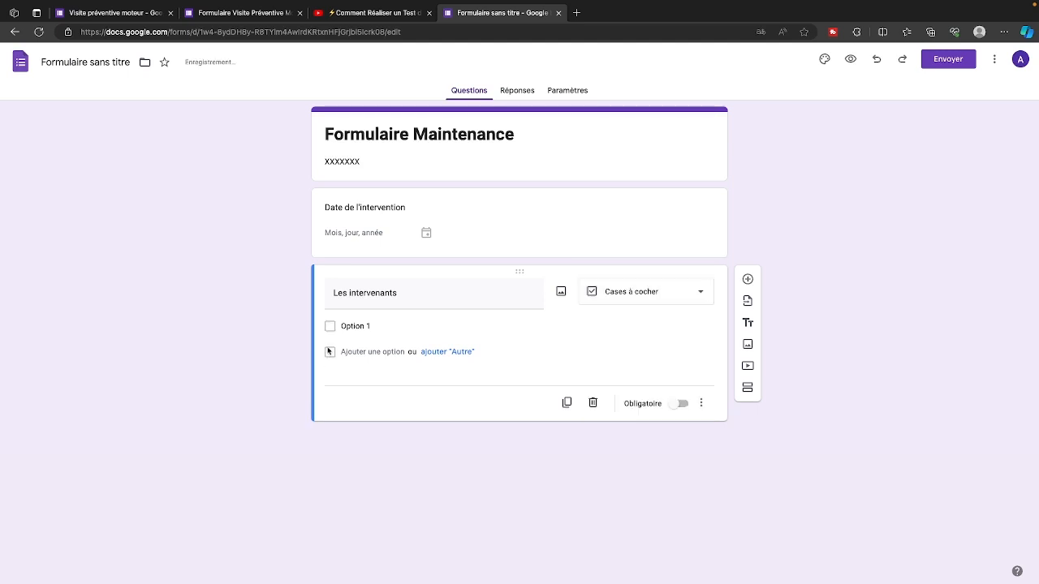
{"action": "left_click", "coordinate": [633, 294]}
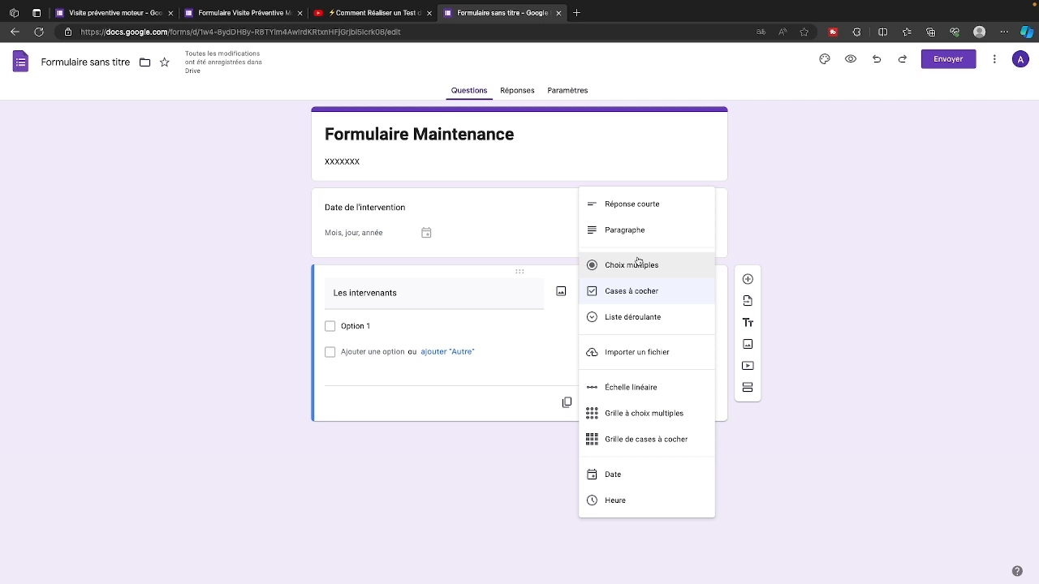
{"action": "left_click", "coordinate": [639, 263]}
- Enter "A" and "B" as the two answer options of the "Les intervenants" question
{"action": "left_click", "coordinate": [469, 325]}
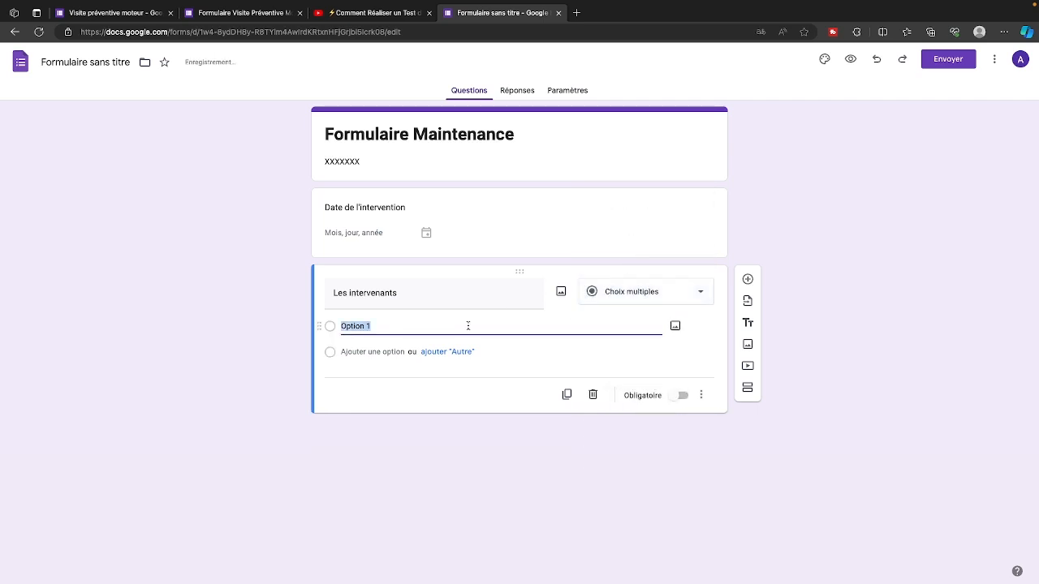
{"action": "key", "text": "BackSpace"}
{"action": "type", "text": "A"}
{"action": "left_click", "coordinate": [393, 349]}
{"action": "key", "text": "BackSpace"}
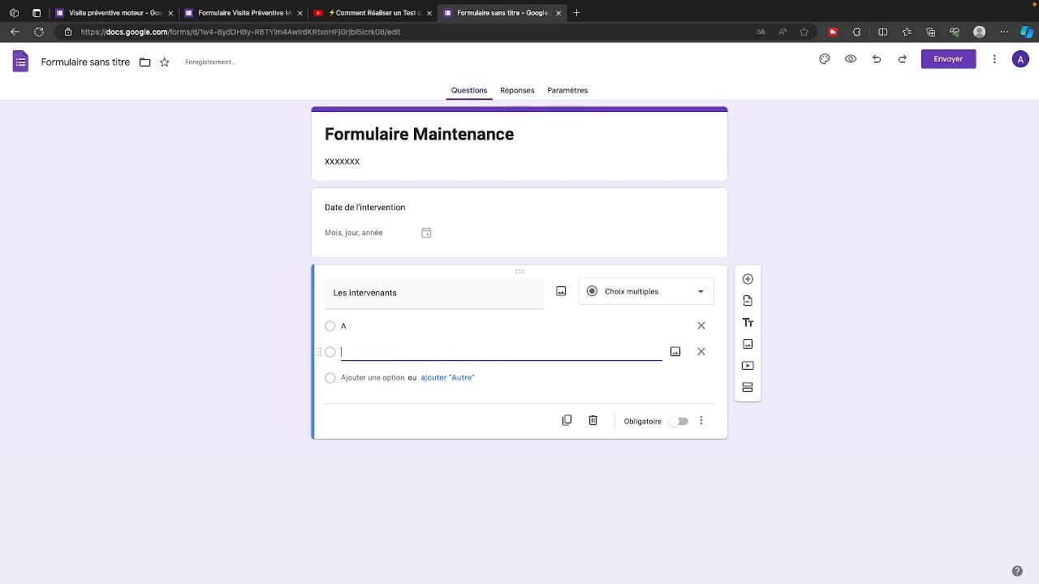
{"action": "left_click", "coordinate": [474, 474]}
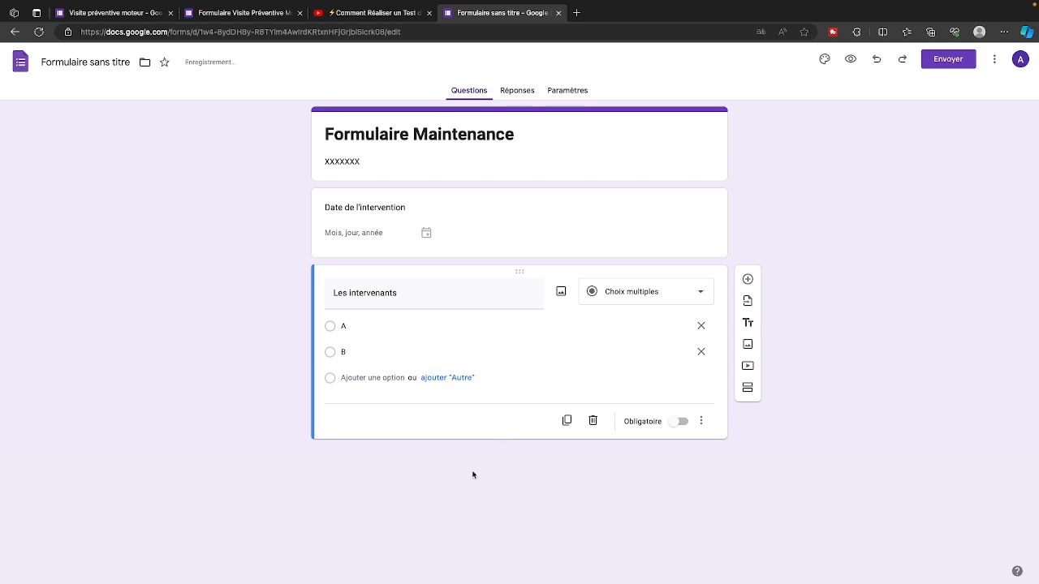
- Preview the form, test selecting A and B under "Les intervenants", and return to the editor
{"action": "left_click", "coordinate": [850, 59]}
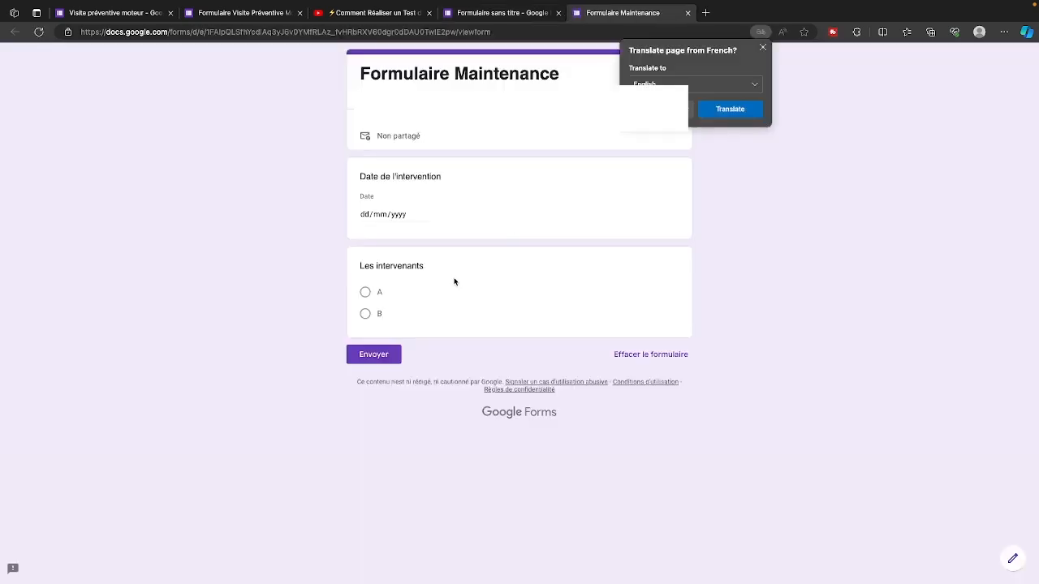
{"action": "left_click", "coordinate": [365, 296]}
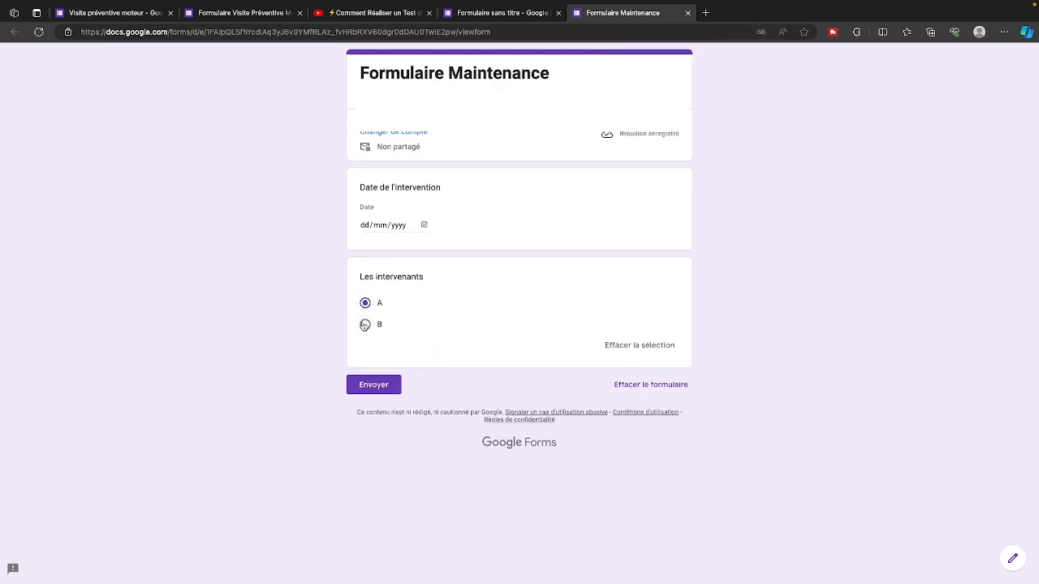
{"action": "left_click", "coordinate": [365, 324]}
{"action": "left_click", "coordinate": [365, 302]}
{"action": "left_click", "coordinate": [523, 16]}
- Change the "Les intervenants" question to Cases à cocher and test ticking both A and B in a new preview
{"action": "left_click", "coordinate": [625, 290]}
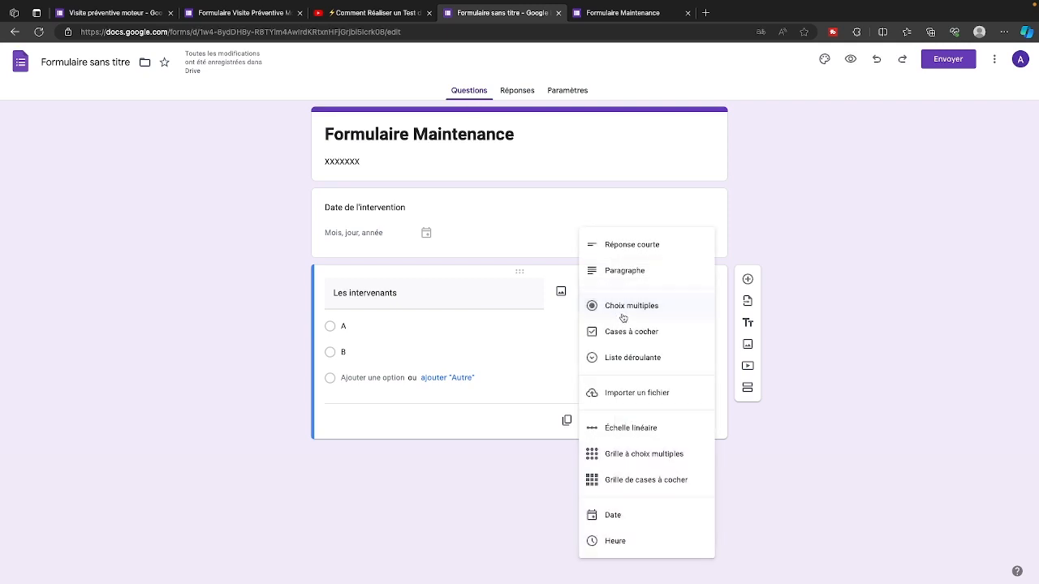
{"action": "left_click", "coordinate": [622, 330]}
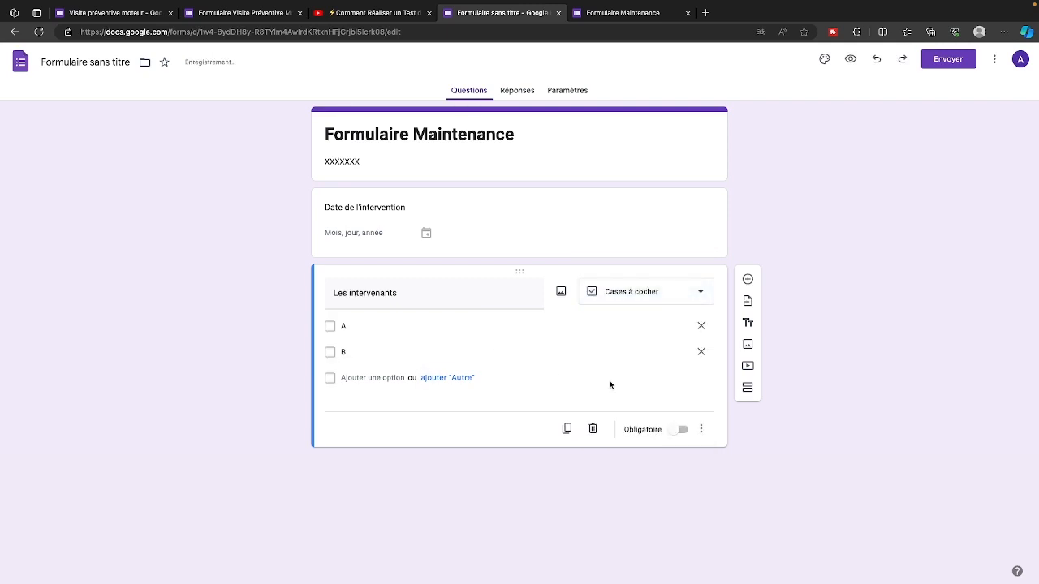
{"action": "left_click", "coordinate": [849, 59]}
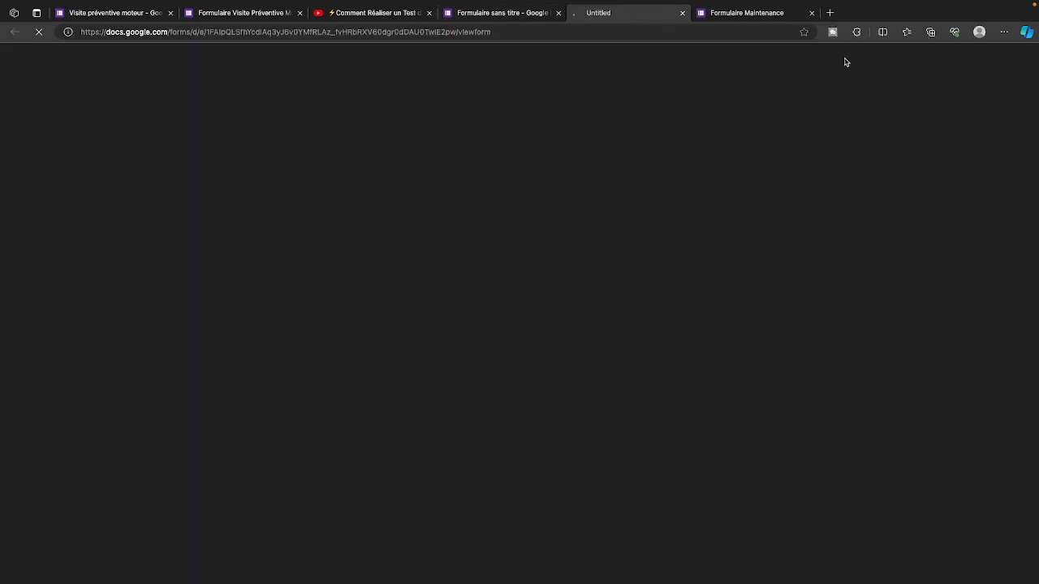
{"action": "left_click", "coordinate": [365, 309]}
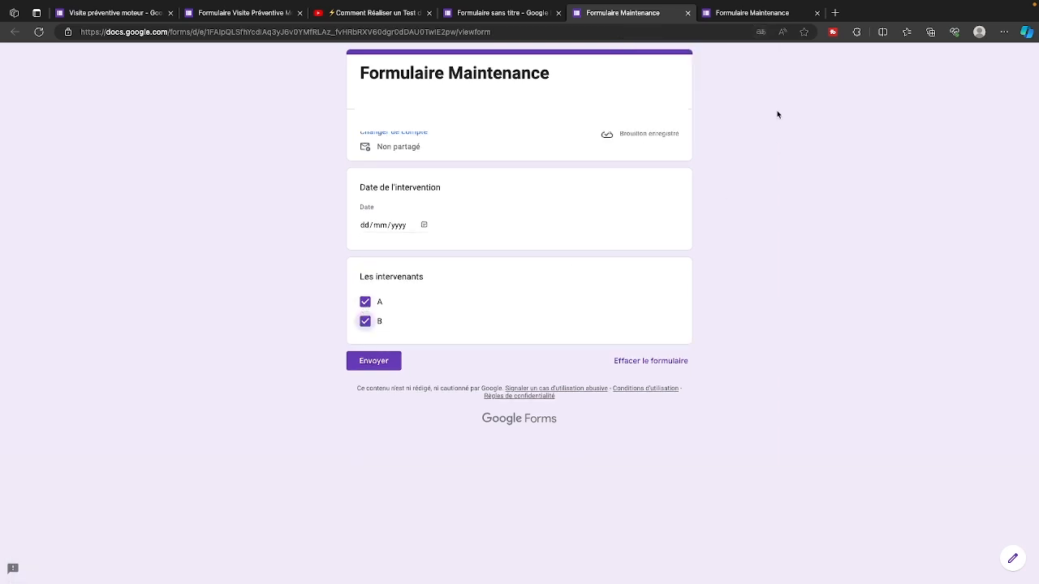
{"action": "left_click", "coordinate": [509, 11]}
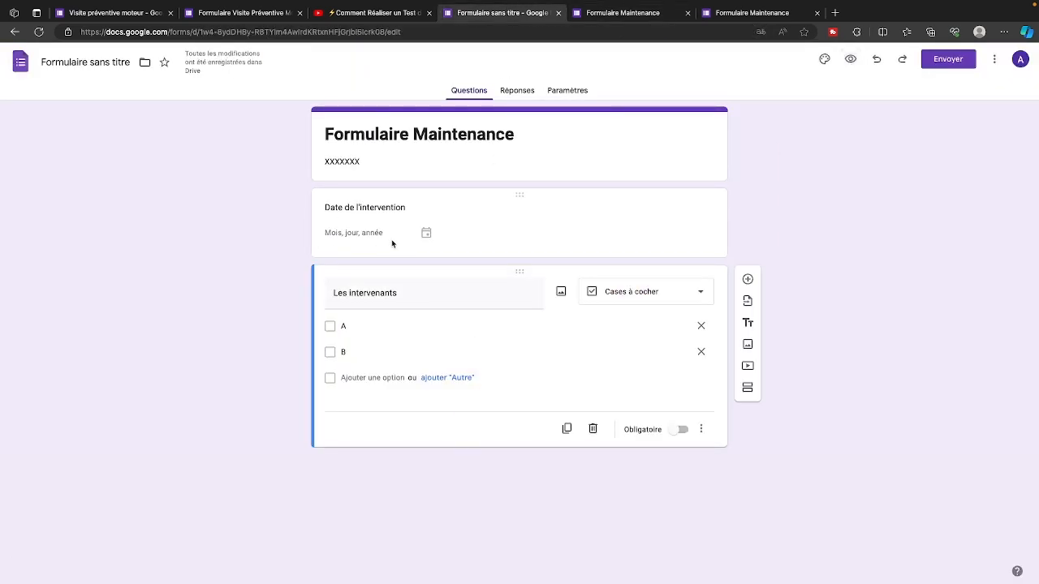
- Change the "Les intervenants" question to the Liste déroulante answer type
{"action": "left_click", "coordinate": [641, 291]}
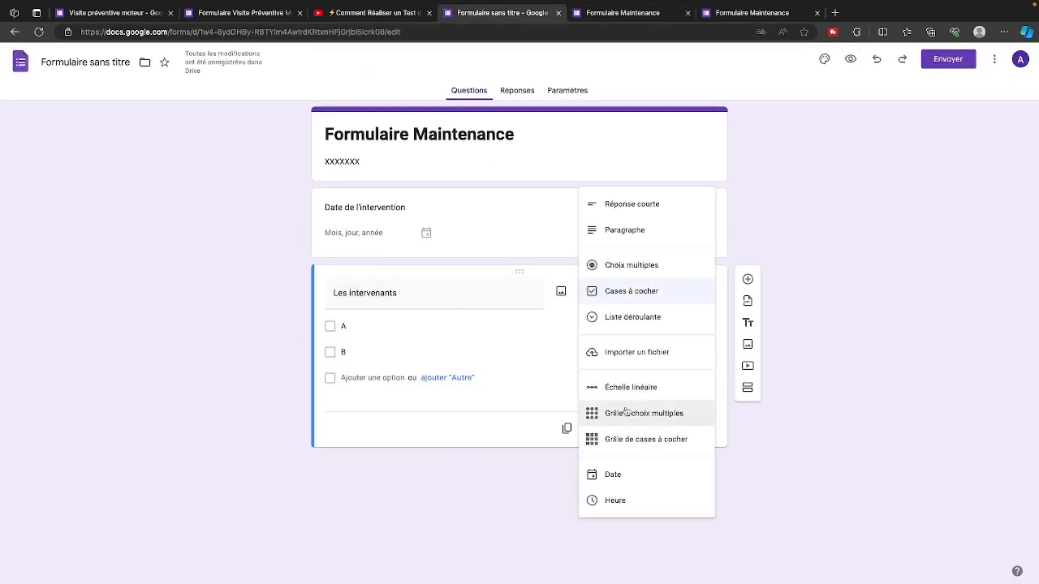
{"action": "left_click", "coordinate": [632, 318]}
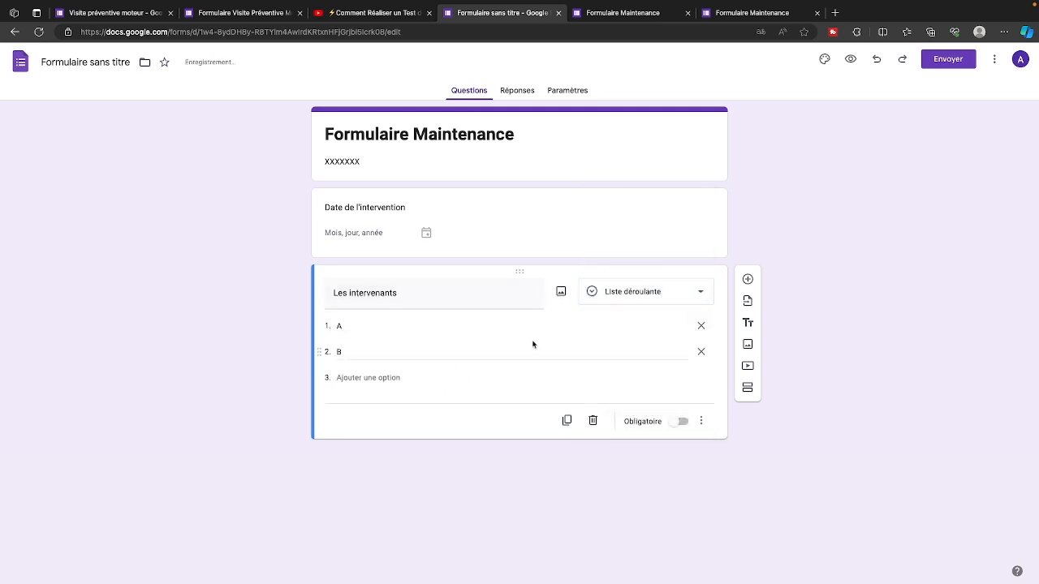
{"action": "left_click", "coordinate": [663, 300]}
{"action": "left_click", "coordinate": [814, 318]}
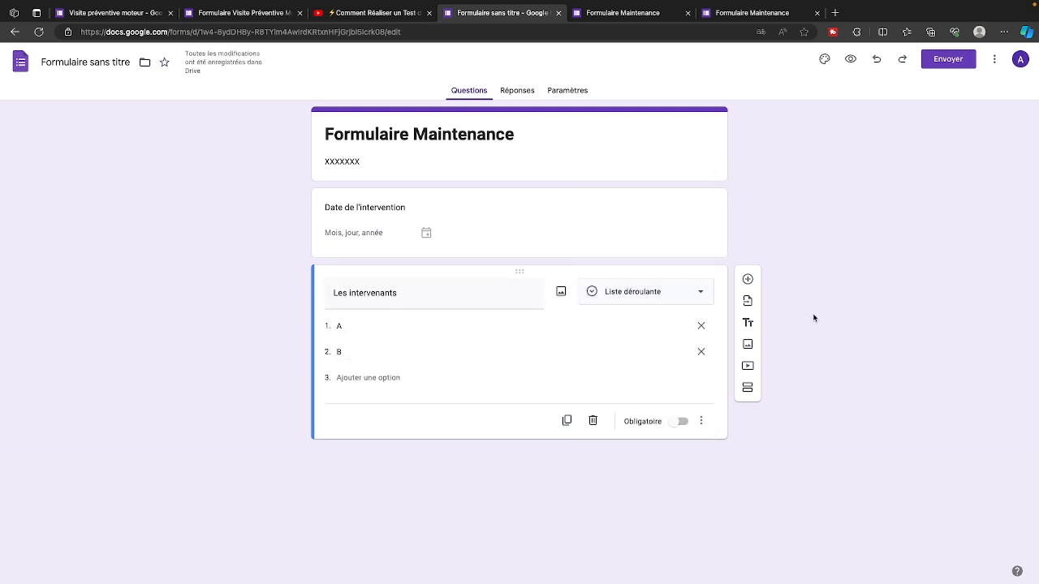
- Preview the form, check the A and B choices in the "Les intervenants" dropdown, and close all preview pages
{"action": "left_click", "coordinate": [850, 59]}
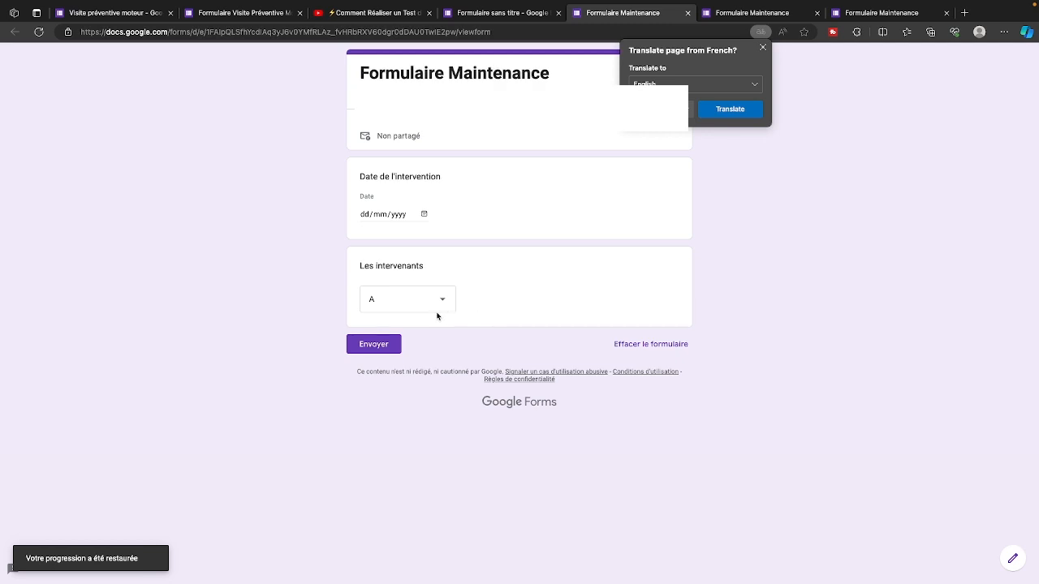
{"action": "left_click", "coordinate": [435, 303]}
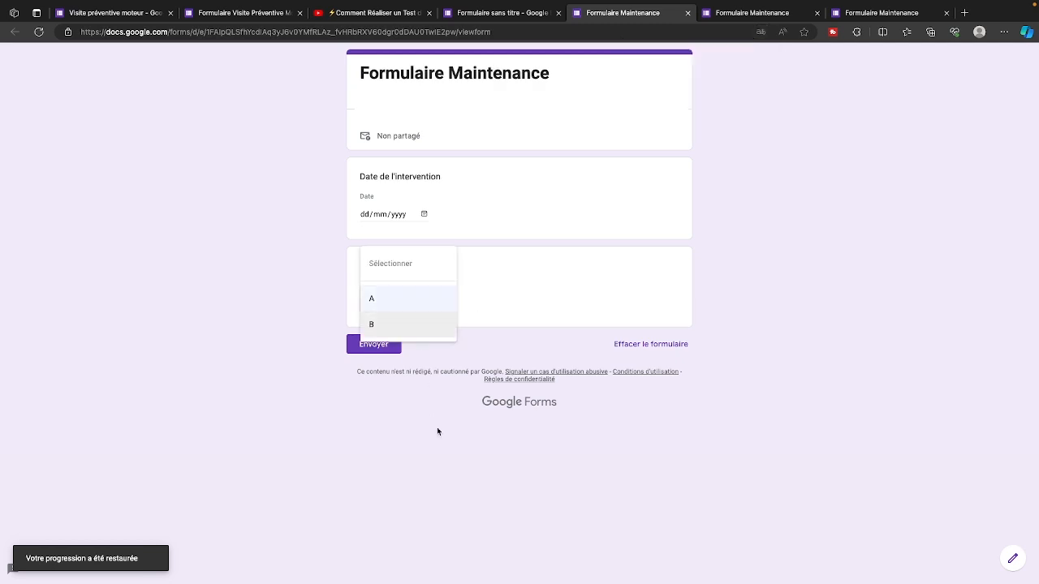
{"action": "left_click", "coordinate": [481, 274]}
{"action": "left_click", "coordinate": [426, 305]}
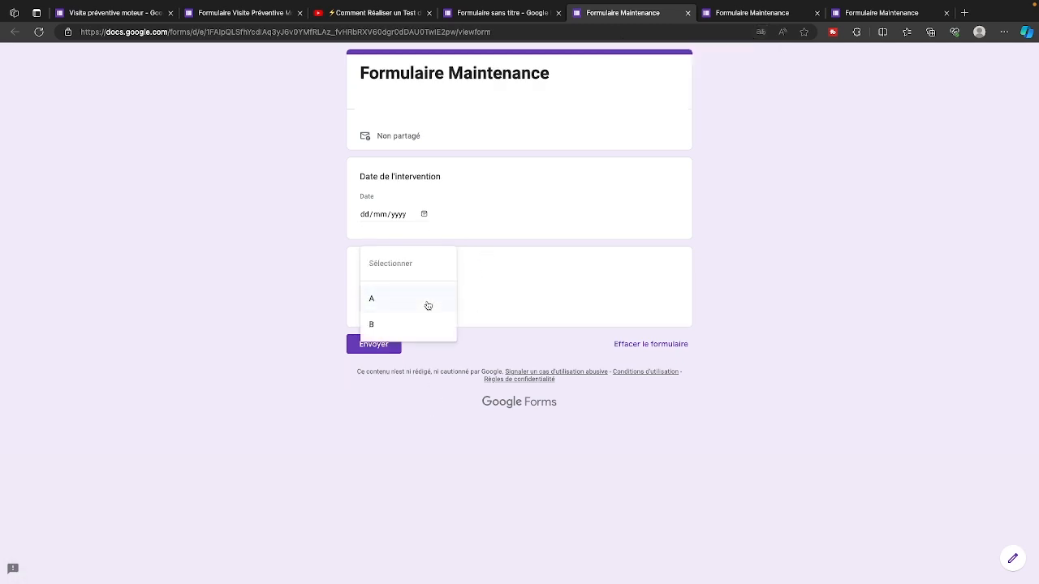
{"action": "left_click", "coordinate": [502, 299]}
{"action": "left_click", "coordinate": [688, 13]}
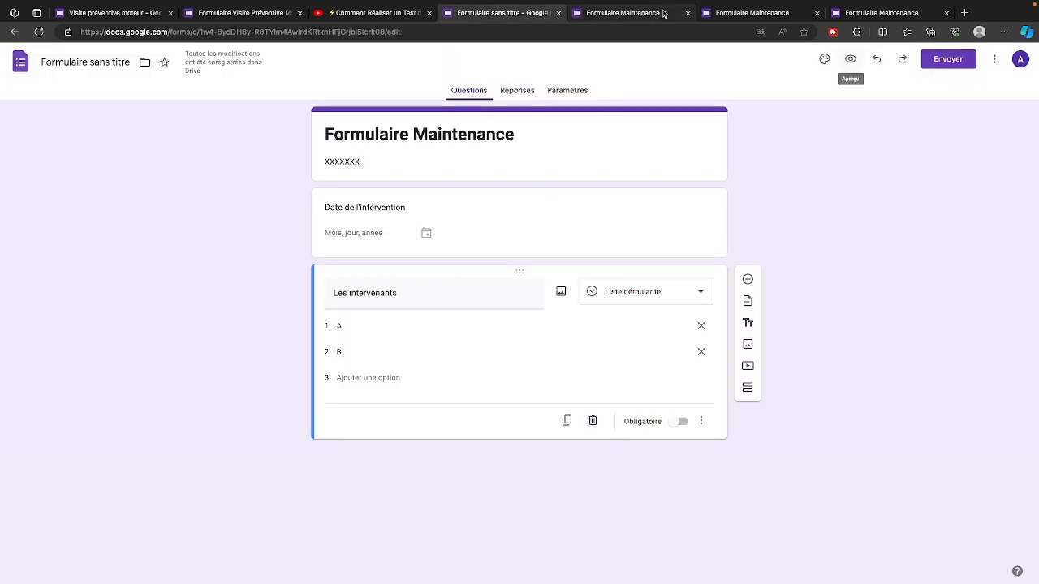
{"action": "left_click", "coordinate": [687, 13]}
{"action": "left_click", "coordinate": [685, 14]}
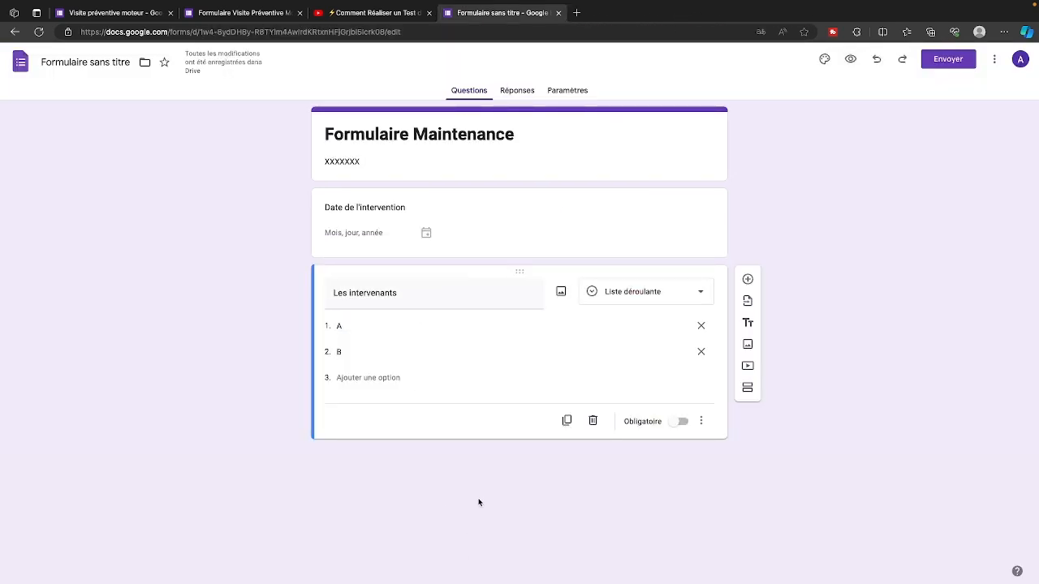
- Make the "Les intervenants" question mandatory and insert an uploaded motor image titled "Moteur A" below it
{"action": "left_click", "coordinate": [676, 422]}
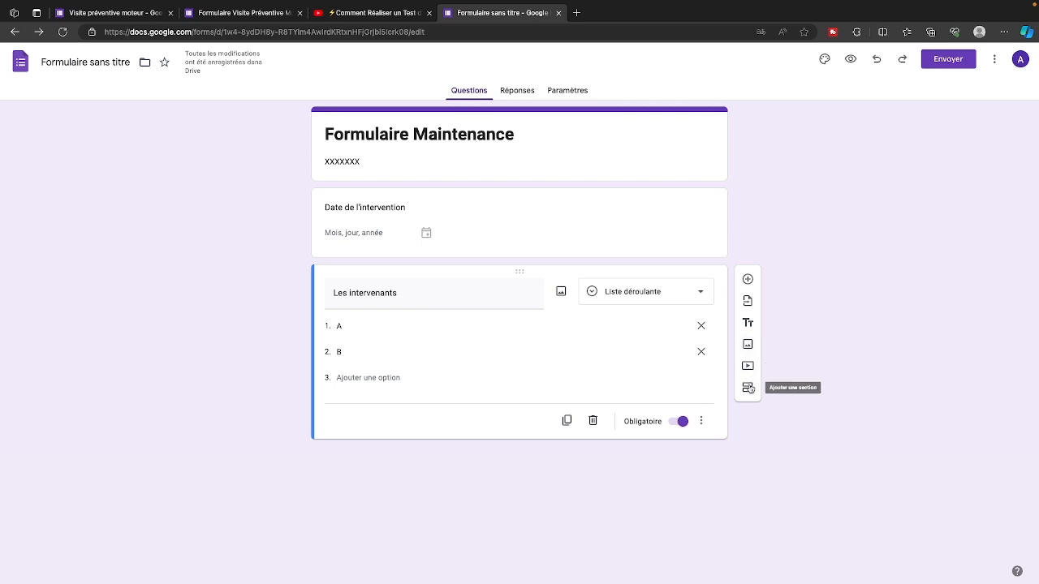
{"action": "left_click", "coordinate": [749, 345]}
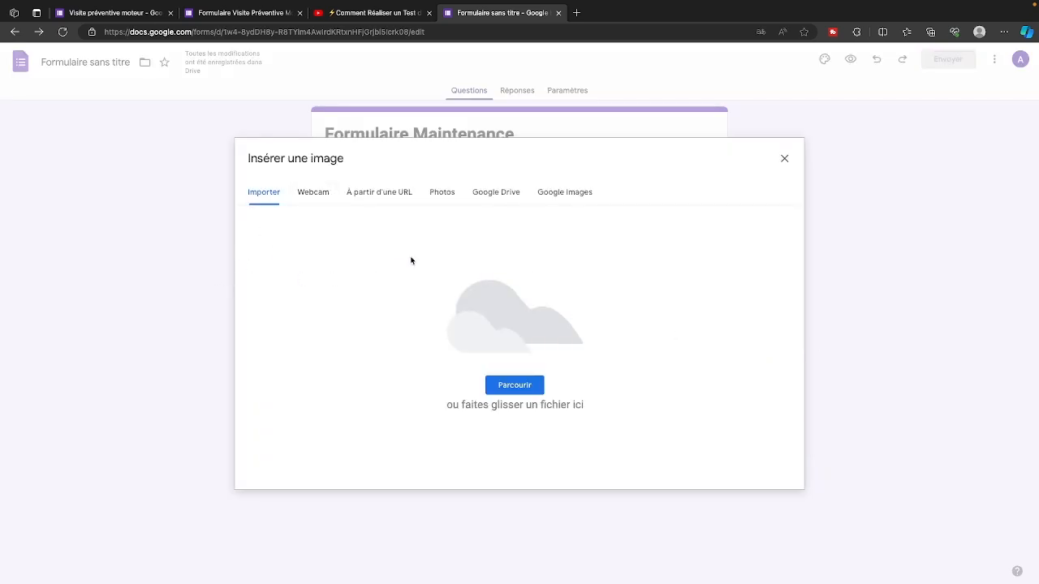
{"action": "left_click", "coordinate": [524, 386]}
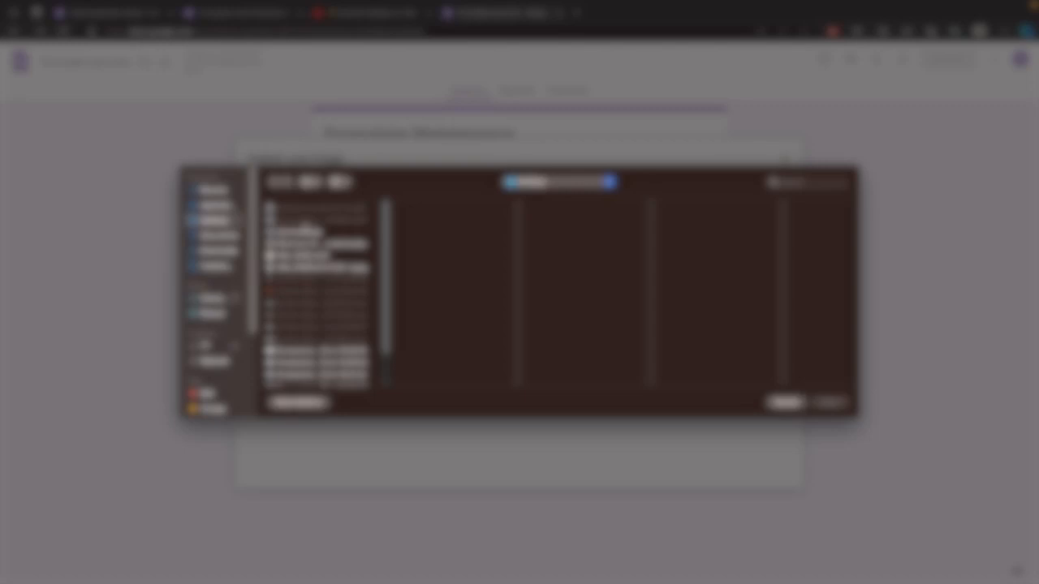
{"action": "double_click", "coordinate": [299, 229]}
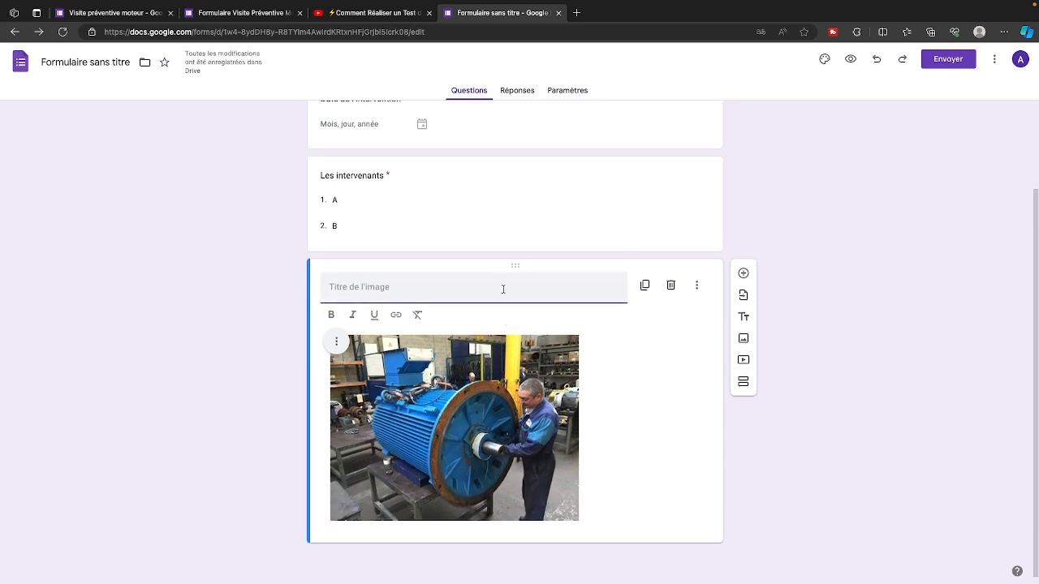
{"action": "type", "text": "Moteur A"}
{"action": "left_click", "coordinate": [654, 397]}
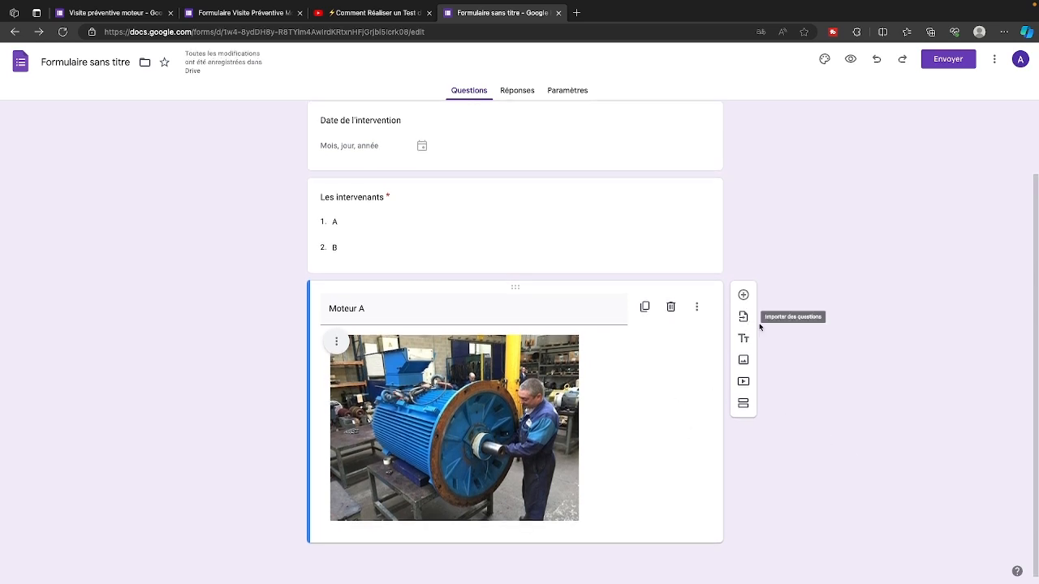
- Start adding a video below the motor image and copy the open YouTube insulation test video's URL for the video picker
{"action": "left_click", "coordinate": [743, 382]}
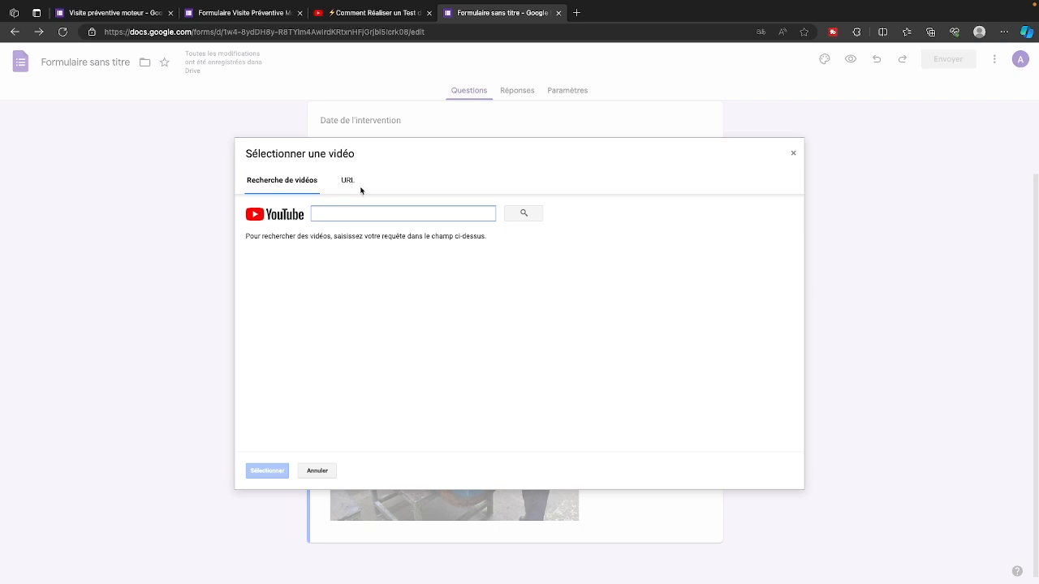
{"action": "left_click", "coordinate": [348, 181]}
{"action": "left_click", "coordinate": [311, 188]}
{"action": "left_click", "coordinate": [369, 13]}
{"action": "left_click", "coordinate": [344, 33]}
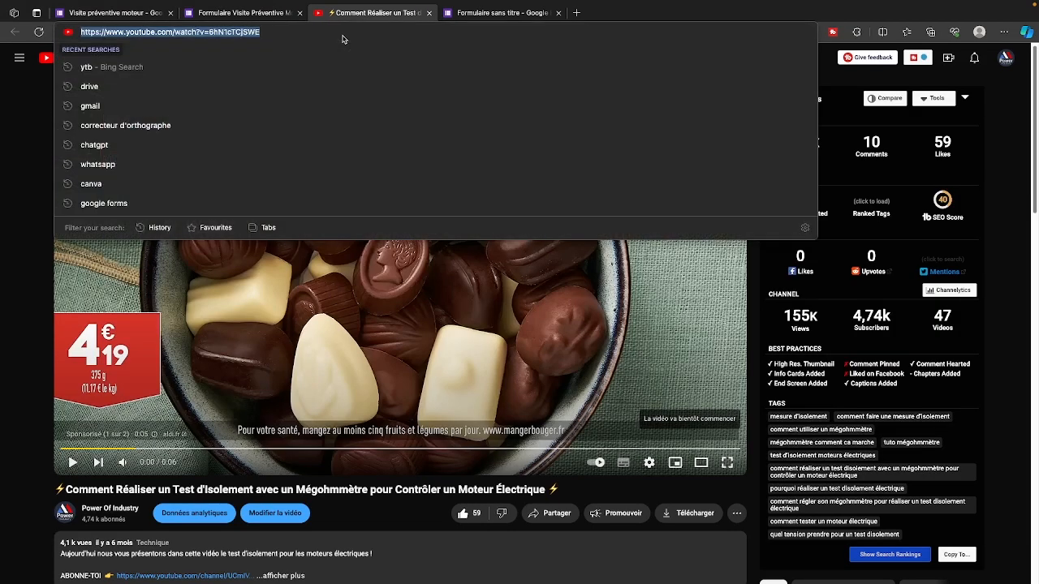
{"action": "left_click", "coordinate": [477, 14]}
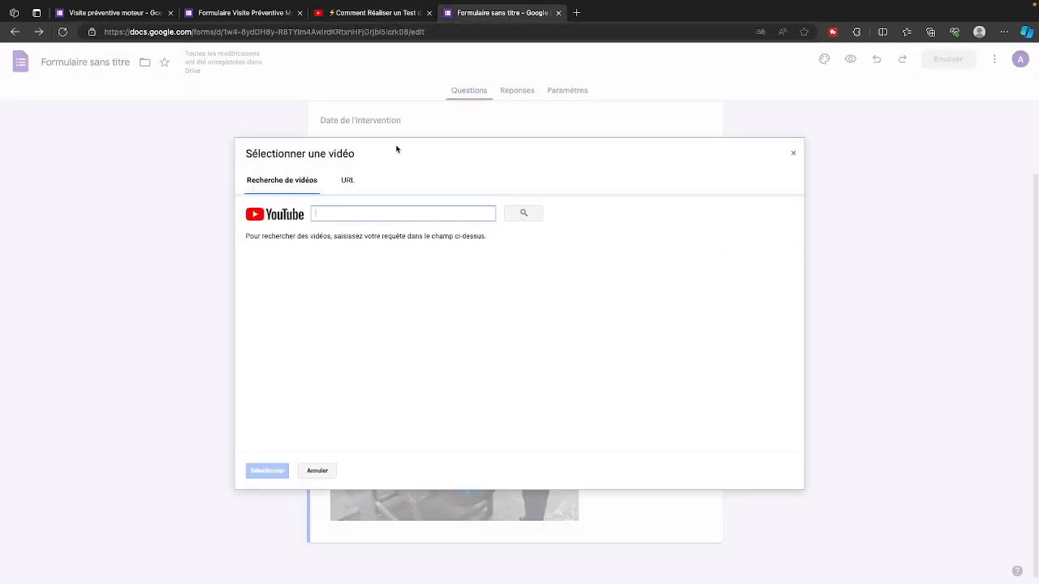
{"action": "left_click", "coordinate": [353, 184]}
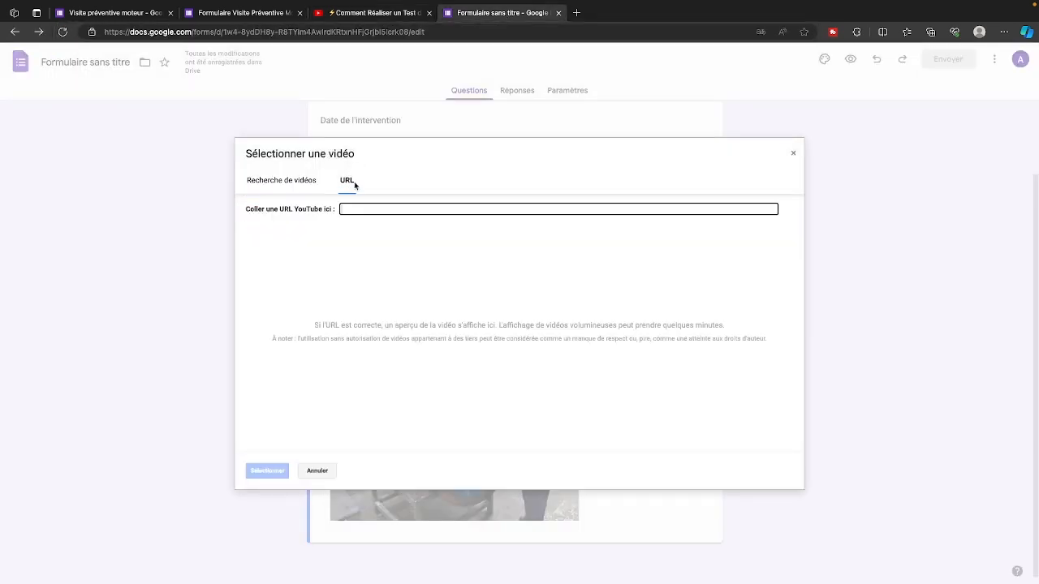
{"action": "key", "text": "ctrl+v"}
- Search YouTube for "planning de maintenance" in the video picker and browse the results
{"action": "left_click", "coordinate": [292, 183]}
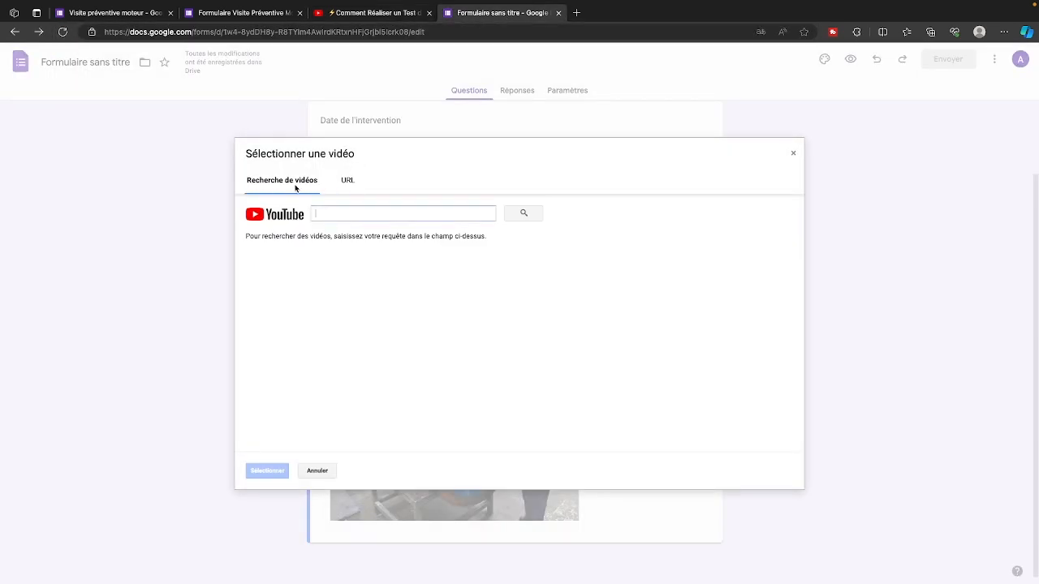
{"action": "left_click", "coordinate": [348, 182]}
{"action": "left_click", "coordinate": [315, 186]}
{"action": "type", "text": "planning de maintenance"}
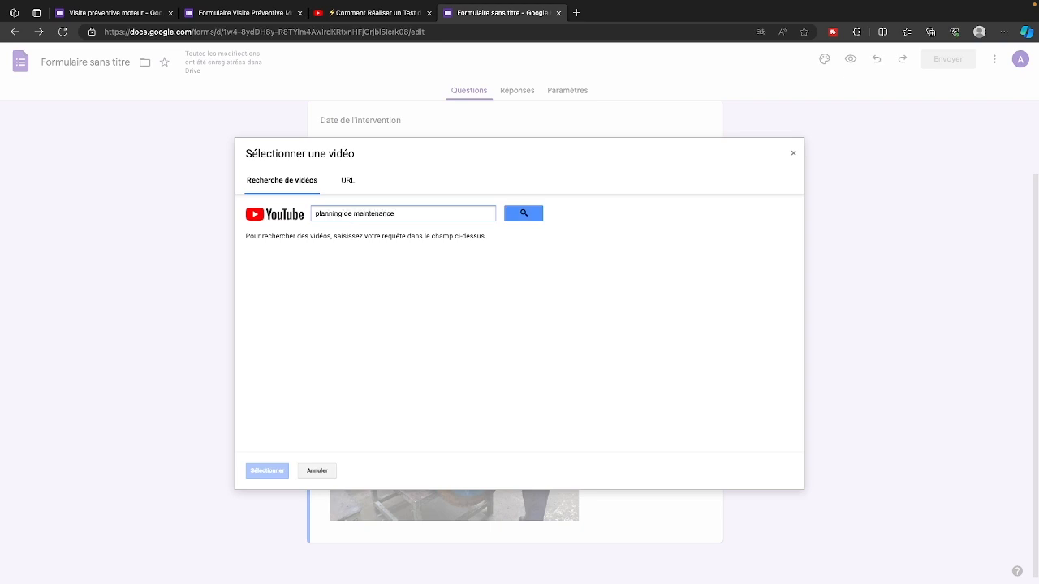
{"action": "key", "text": "Return"}
{"action": "scroll", "coordinate": [405, 340], "scroll_direction": "down", "scroll_amount": 2}
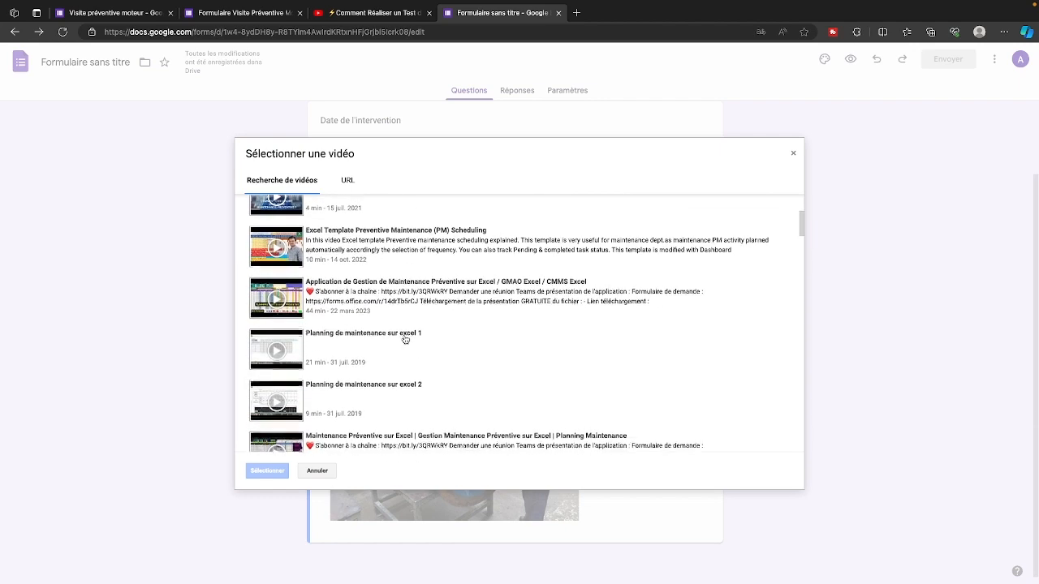
{"action": "scroll", "coordinate": [404, 340], "scroll_direction": "down", "scroll_amount": 1}
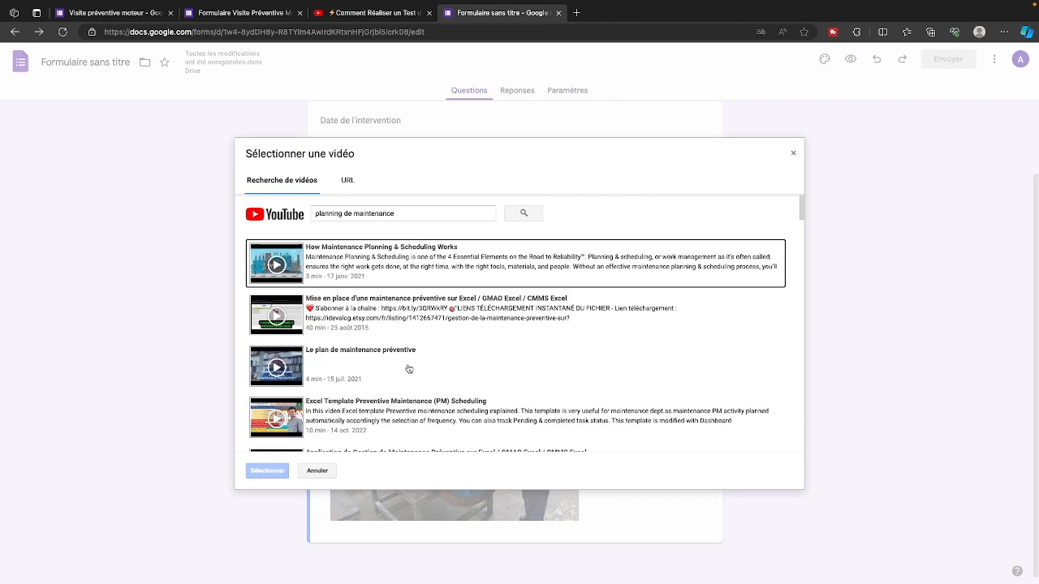
{"action": "left_click", "coordinate": [432, 212]}
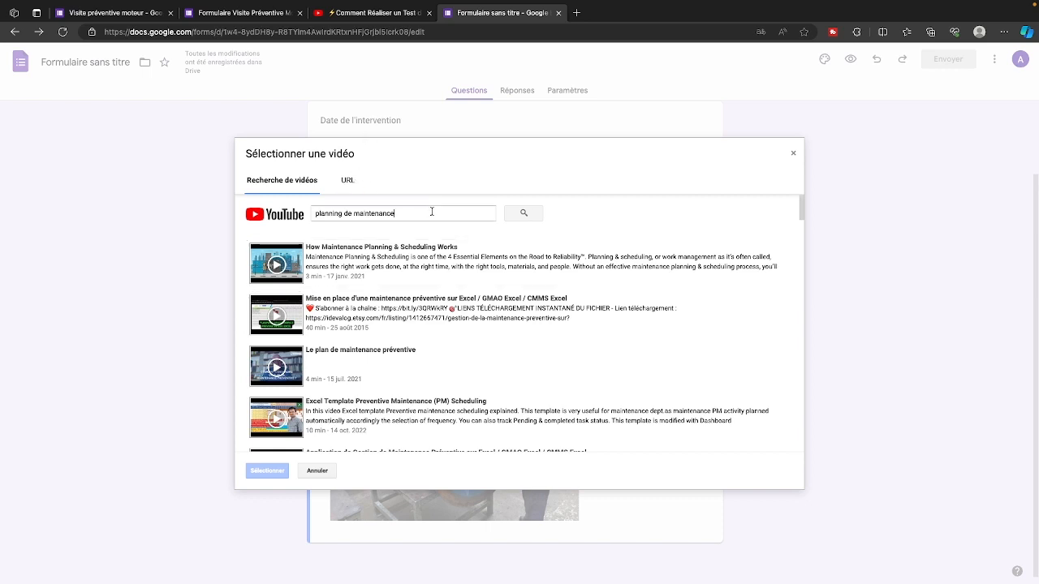
{"action": "key", "text": "ctrl+a"}
{"action": "type", "text": "https://www.youtube.com/watch?v=6hN1cTCjSWE"}
{"action": "left_click", "coordinate": [266, 472]}
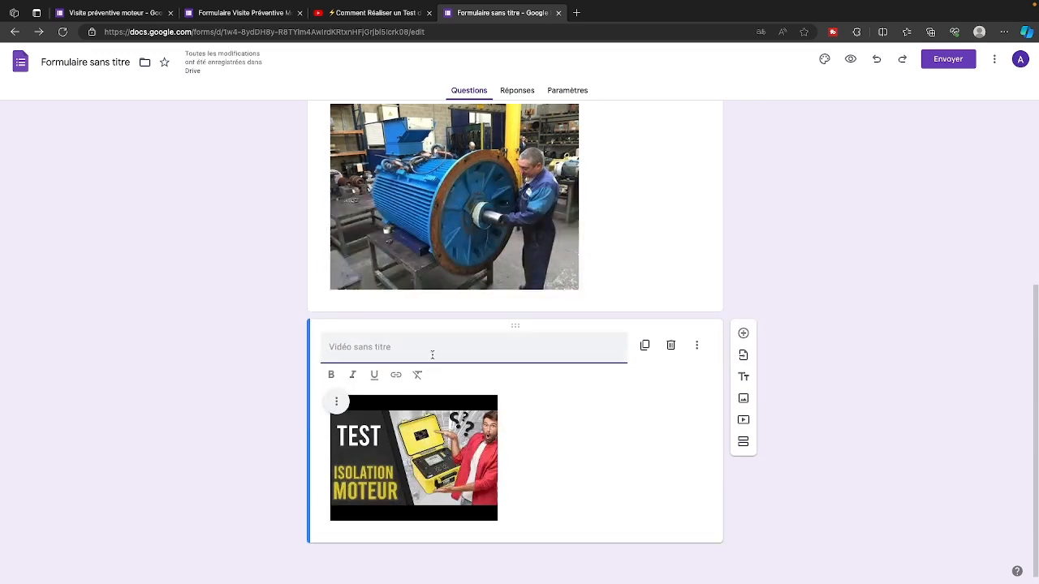
{"action": "type", "text": "Test isolement Aide"}
{"action": "left_click", "coordinate": [875, 215]}
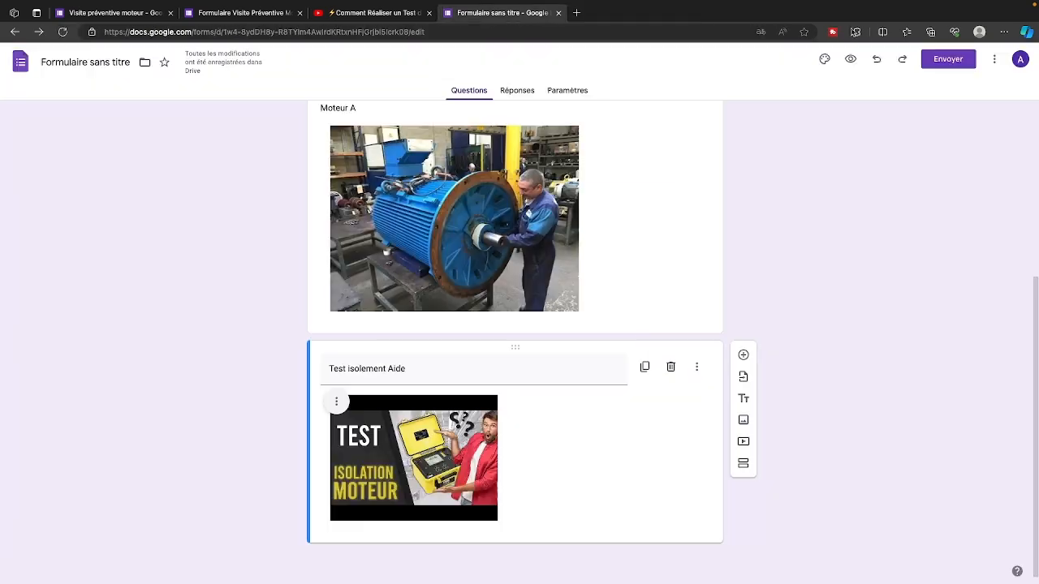
- Preview the form, play the "Test isolement Aide" video, try its full-screen mode, and mute it
{"action": "left_click", "coordinate": [851, 59]}
{"action": "scroll", "coordinate": [641, 389], "scroll_direction": "down", "scroll_amount": 5}
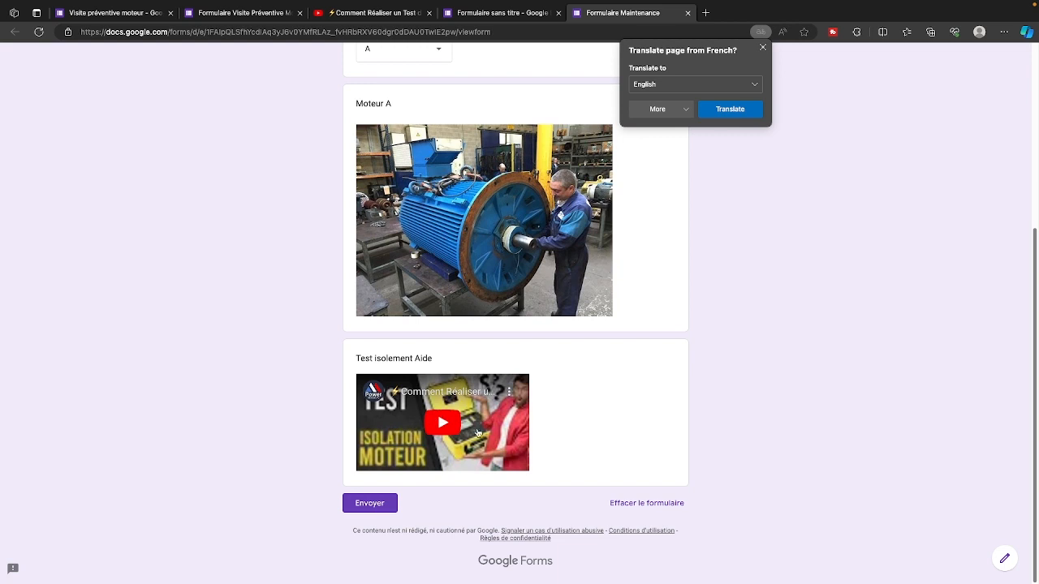
{"action": "left_click", "coordinate": [446, 427]}
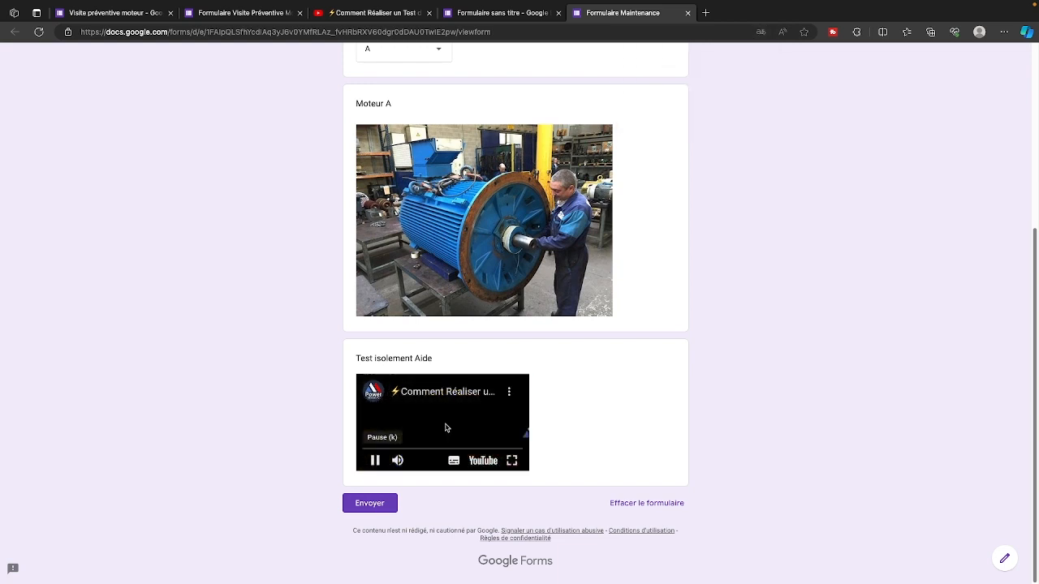
{"action": "left_click", "coordinate": [511, 460]}
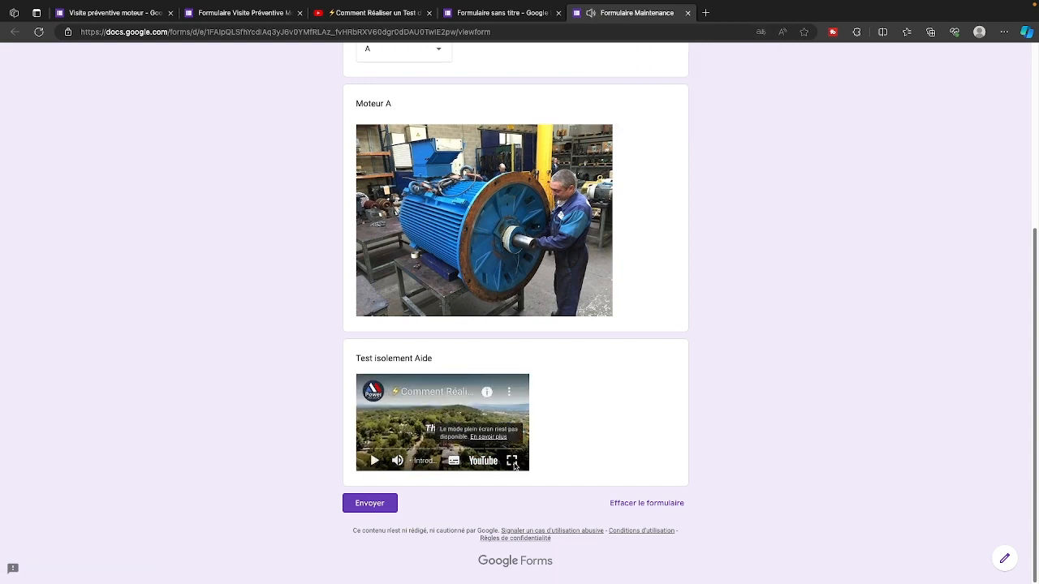
{"action": "left_click", "coordinate": [397, 460]}
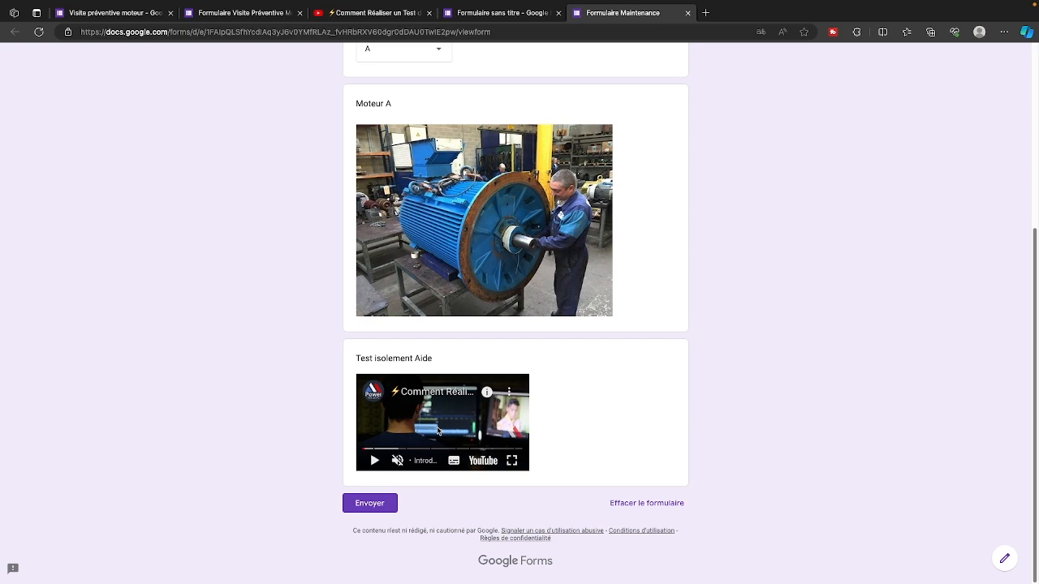
- Return to the form editor, add a new section after the "Test isolement Aide" video, and review both sections
{"action": "key", "text": "ctrl+shift+Tab"}
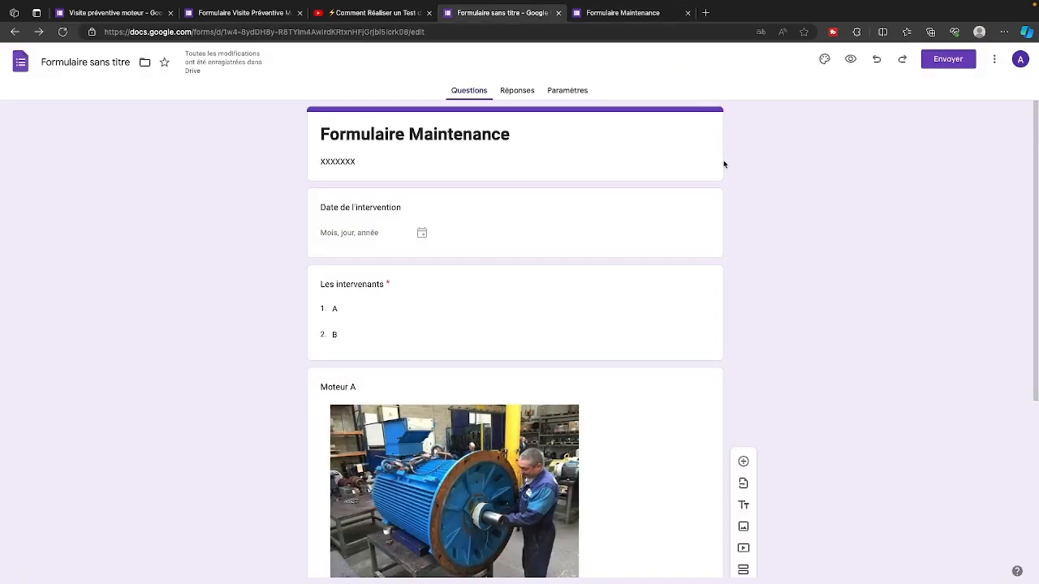
{"action": "scroll", "coordinate": [765, 315], "scroll_direction": "down", "scroll_amount": 4}
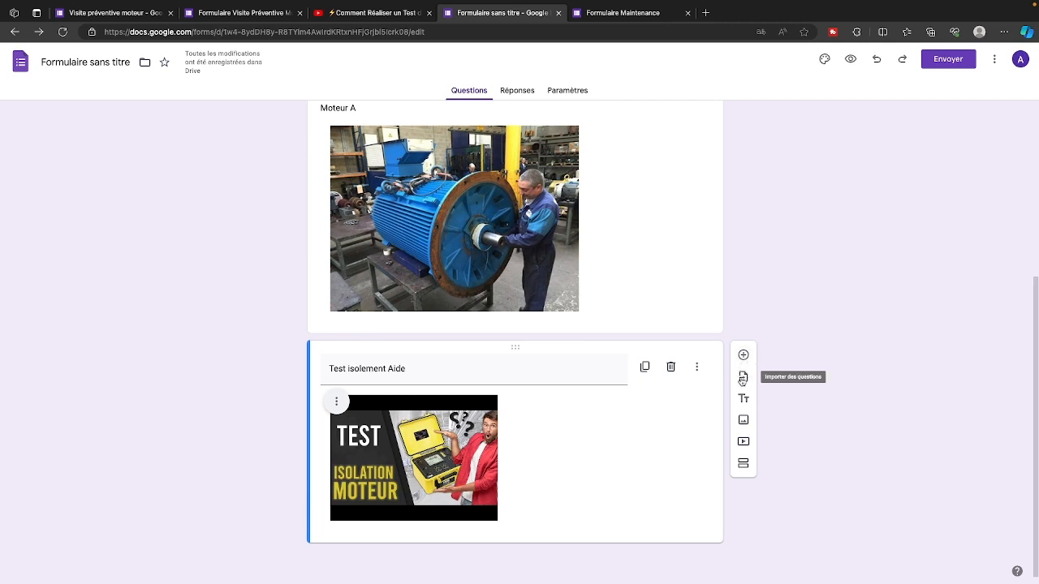
{"action": "left_click", "coordinate": [742, 462]}
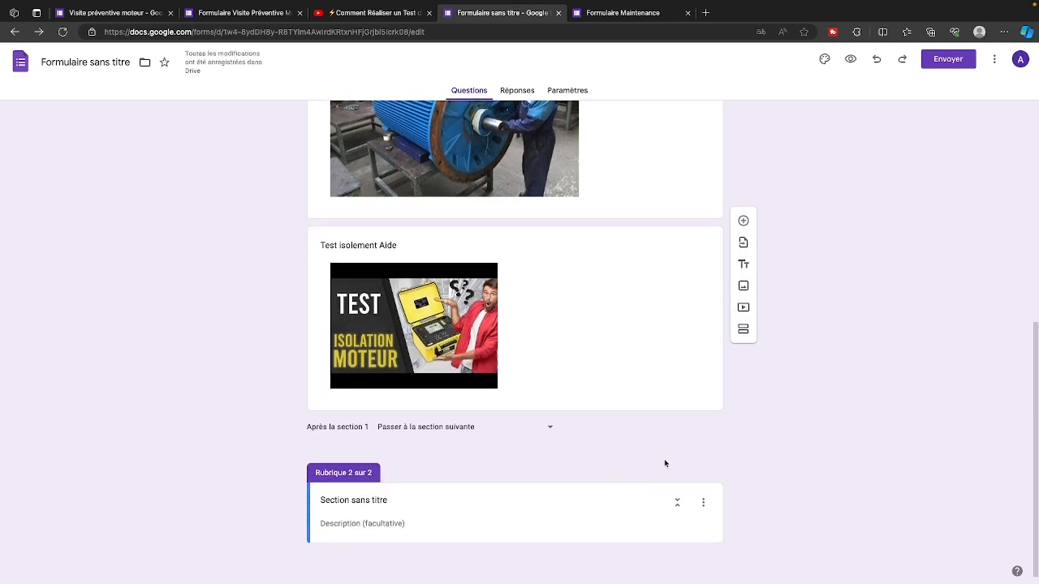
{"action": "scroll", "coordinate": [663, 458], "scroll_direction": "up", "scroll_amount": 5}
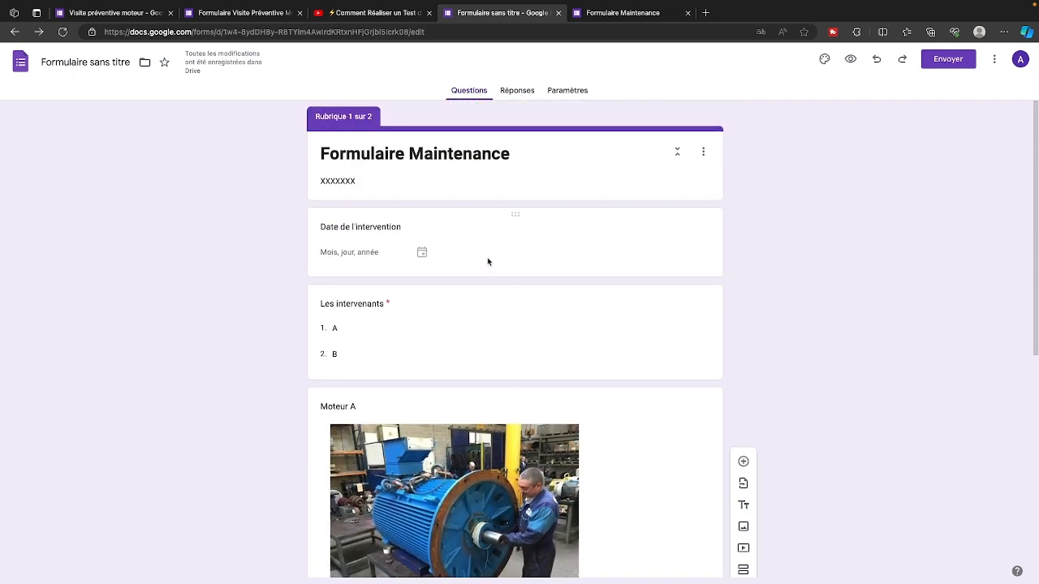
{"action": "scroll", "coordinate": [476, 262], "scroll_direction": "down", "scroll_amount": 1}
{"action": "scroll", "coordinate": [477, 262], "scroll_direction": "up", "scroll_amount": 1}
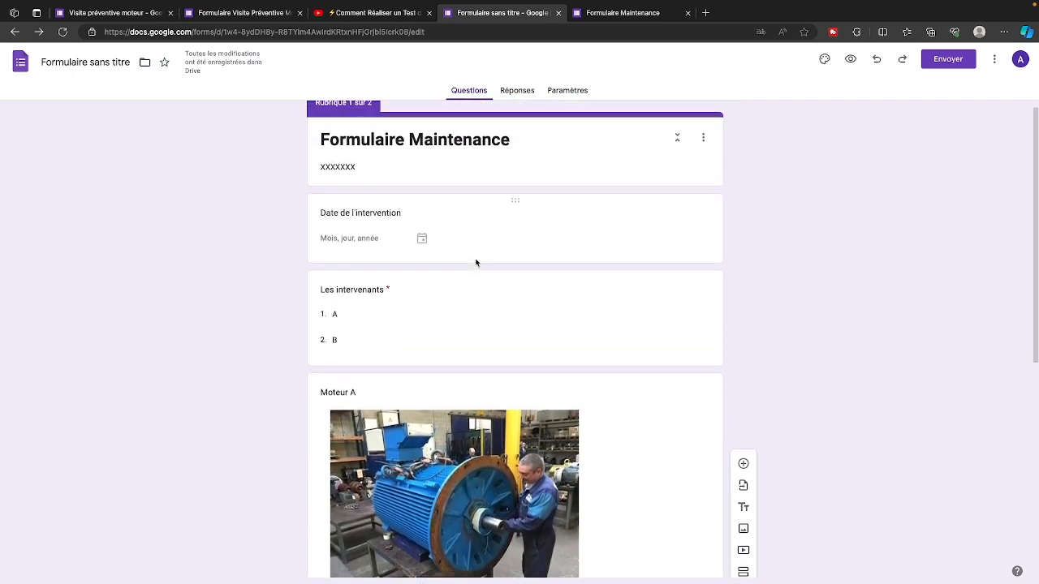
{"action": "scroll", "coordinate": [476, 262], "scroll_direction": "down", "scroll_amount": 5}
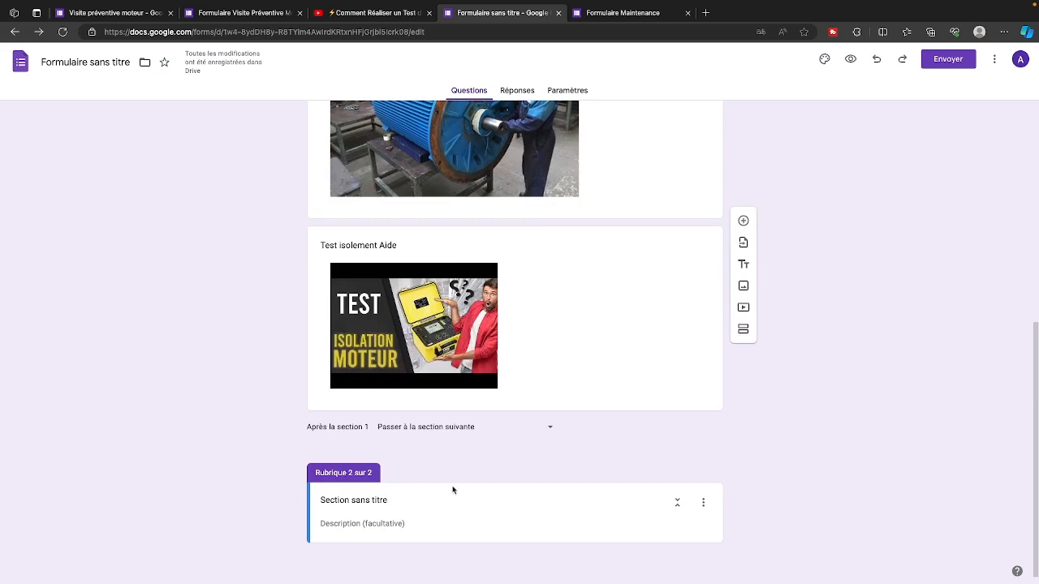
{"action": "left_click", "coordinate": [406, 498]}
{"action": "scroll", "coordinate": [403, 503], "scroll_direction": "up", "scroll_amount": 6}
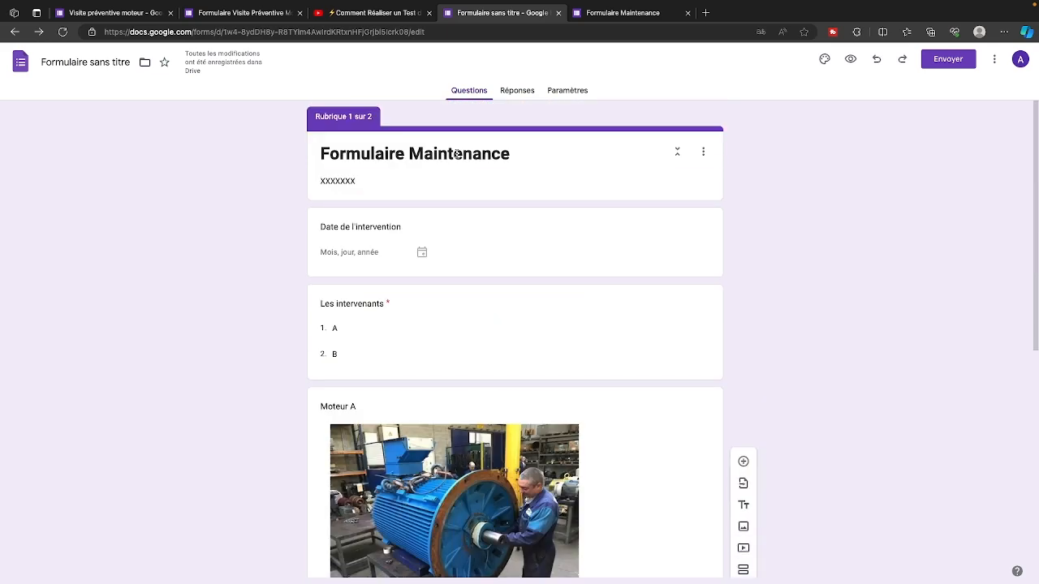
- Rename the second section from its default title to "Fin d'intervention"
{"action": "scroll", "coordinate": [508, 194], "scroll_direction": "down", "scroll_amount": 6}
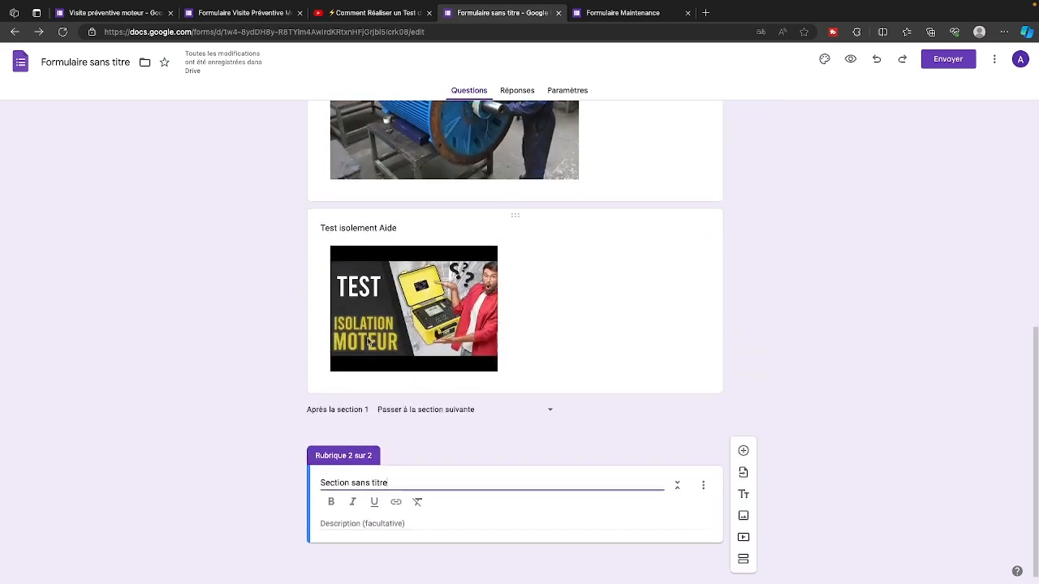
{"action": "left_click_drag", "start_coordinate": [421, 481], "coordinate": [317, 484]}
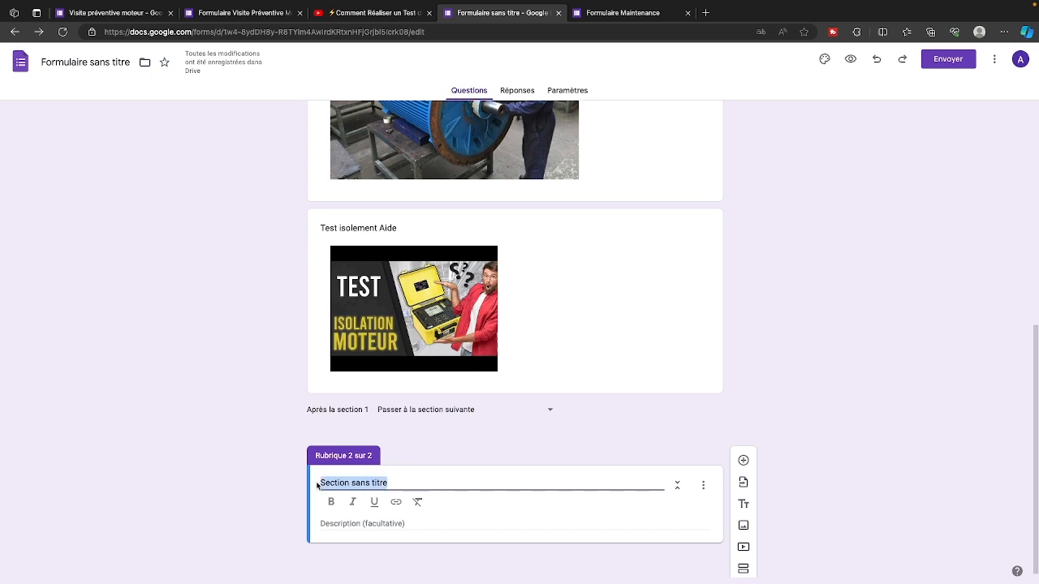
{"action": "key", "text": "BackSpace"}
{"action": "type", "text": "Fin d"}
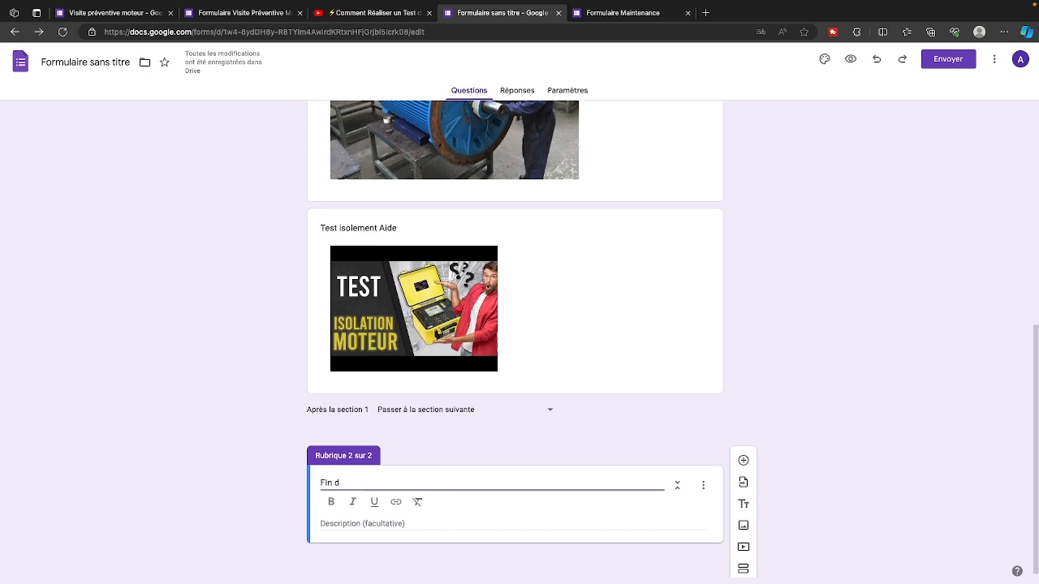
{"action": "key", "text": "BackSpace"}
{"action": "key", "text": "BackSpace"}
{"action": "key", "text": "BackSpace"}
{"action": "type", "text": "in d'"}
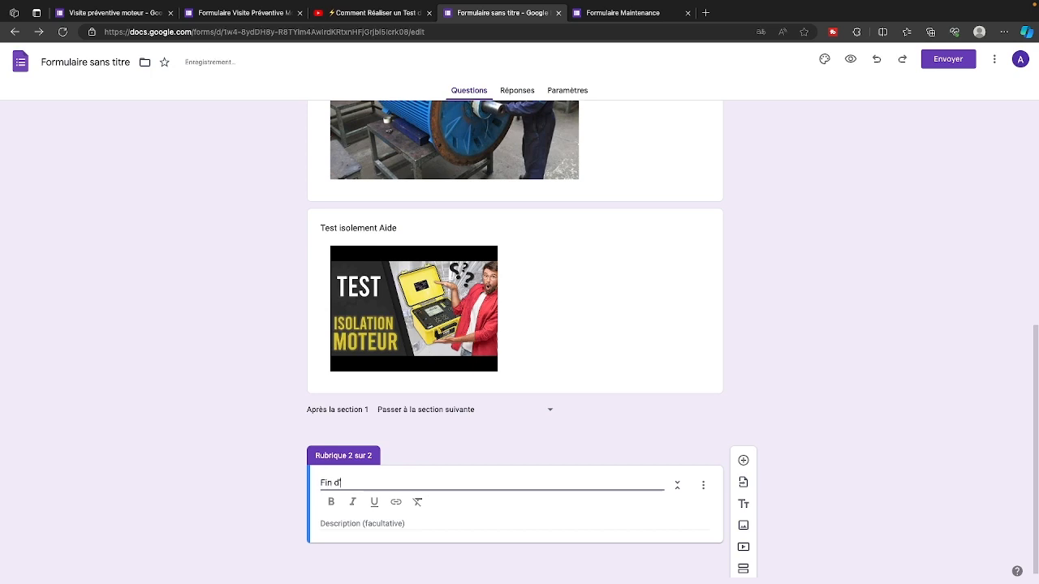
{"action": "type", "text": "intervention"}
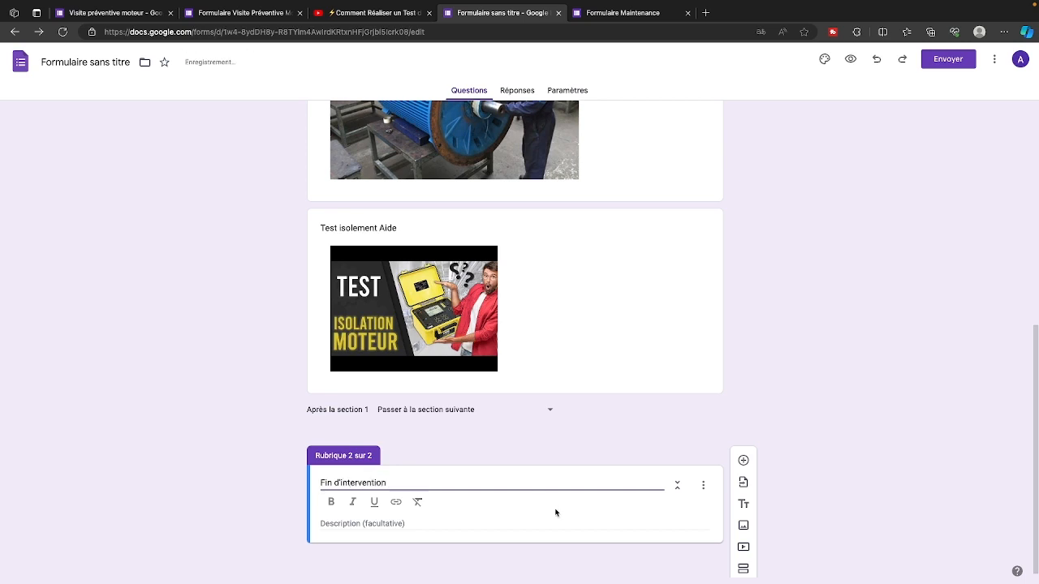
{"action": "left_click", "coordinate": [623, 452]}
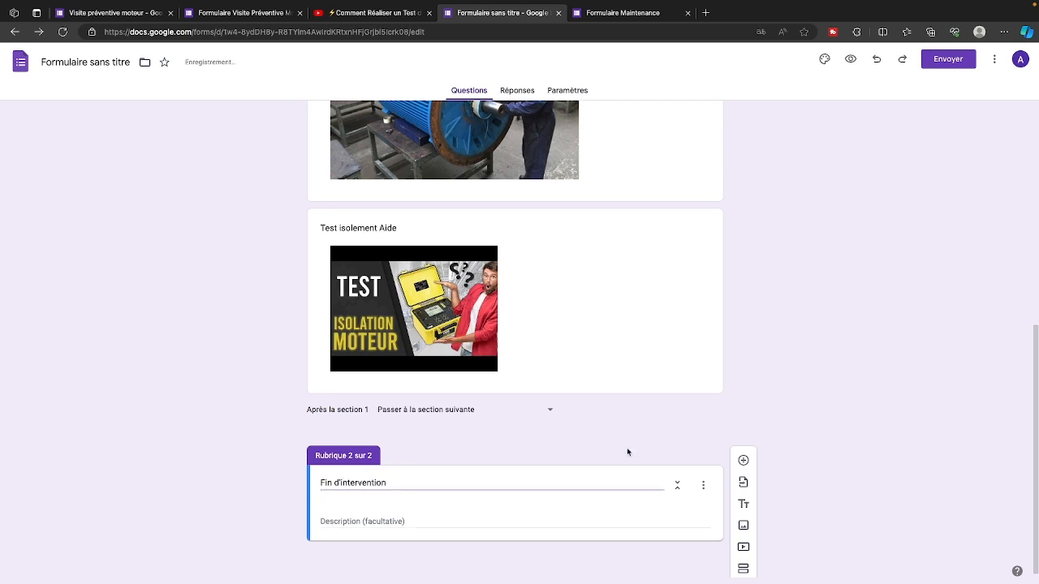
- Make the "Fin d'intervention" section title bold
{"action": "left_click", "coordinate": [580, 503]}
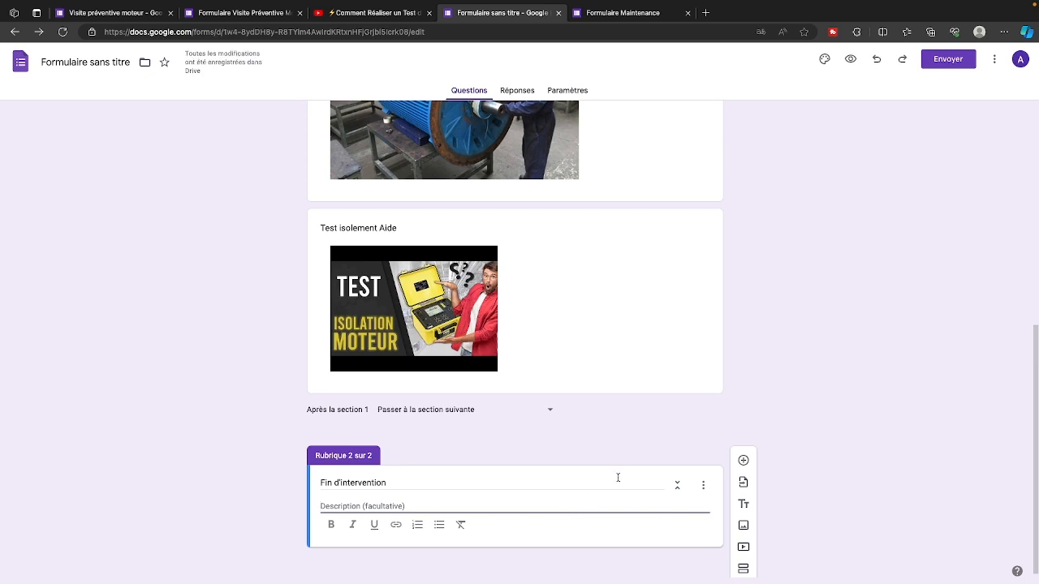
{"action": "left_click_drag", "start_coordinate": [433, 481], "coordinate": [320, 486]}
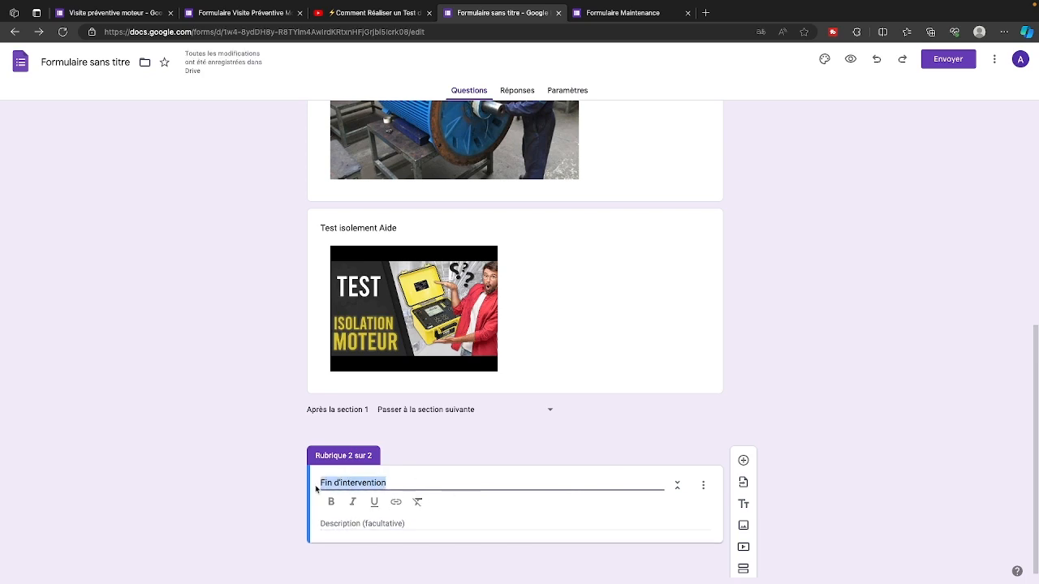
{"action": "left_click", "coordinate": [333, 500]}
{"action": "left_click", "coordinate": [429, 527]}
{"action": "left_click", "coordinate": [712, 431]}
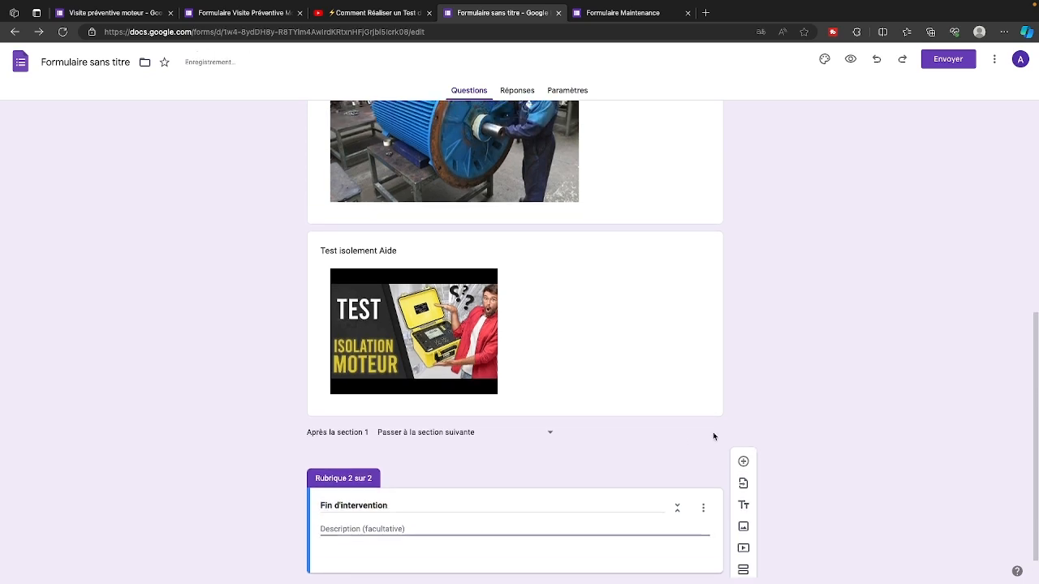
- Add a question to the "Fin d'intervention" section and set its type to Échelle linéaire
{"action": "left_click", "coordinate": [743, 455]}
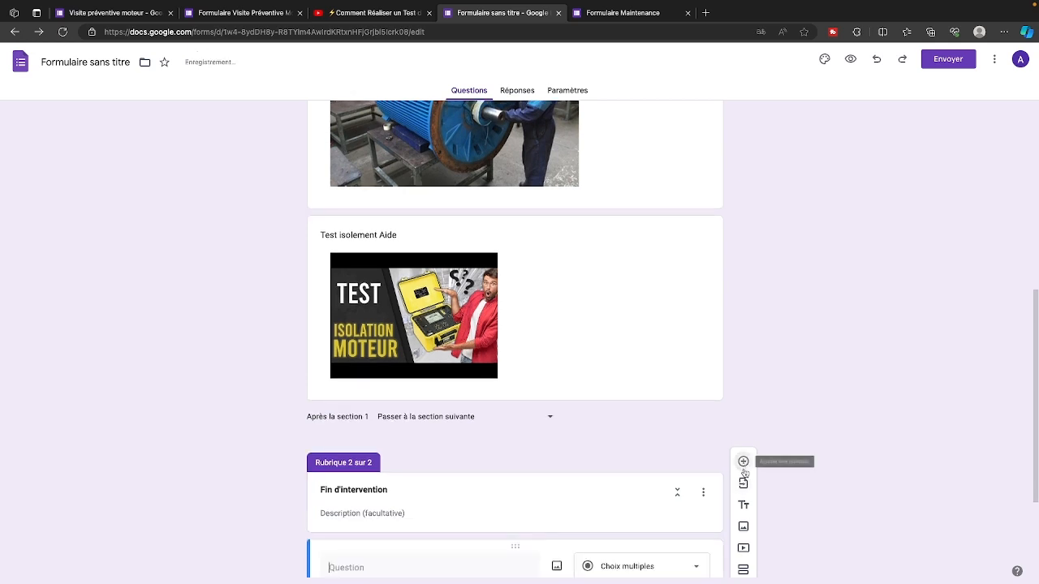
{"action": "left_click", "coordinate": [637, 435]}
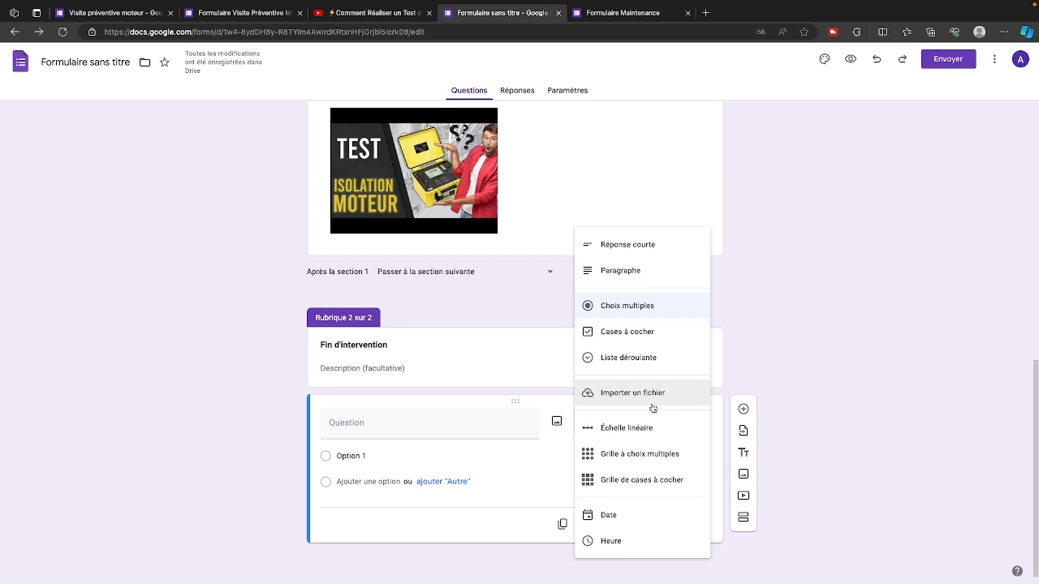
{"action": "left_click", "coordinate": [639, 437]}
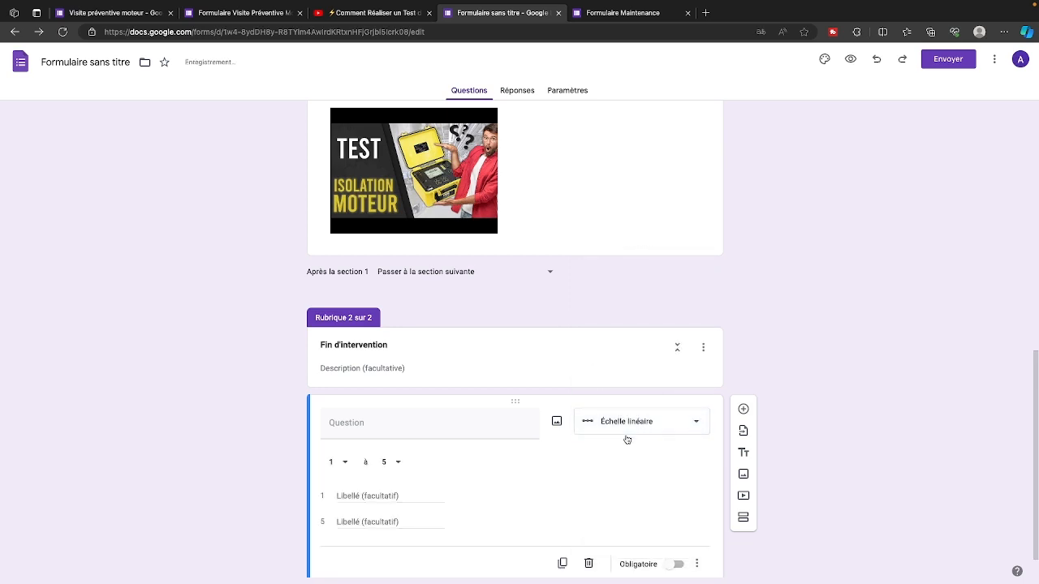
- Title the linear scale question "Noter de 1 à 5 la propreté du moteur"
{"action": "left_click", "coordinate": [436, 429]}
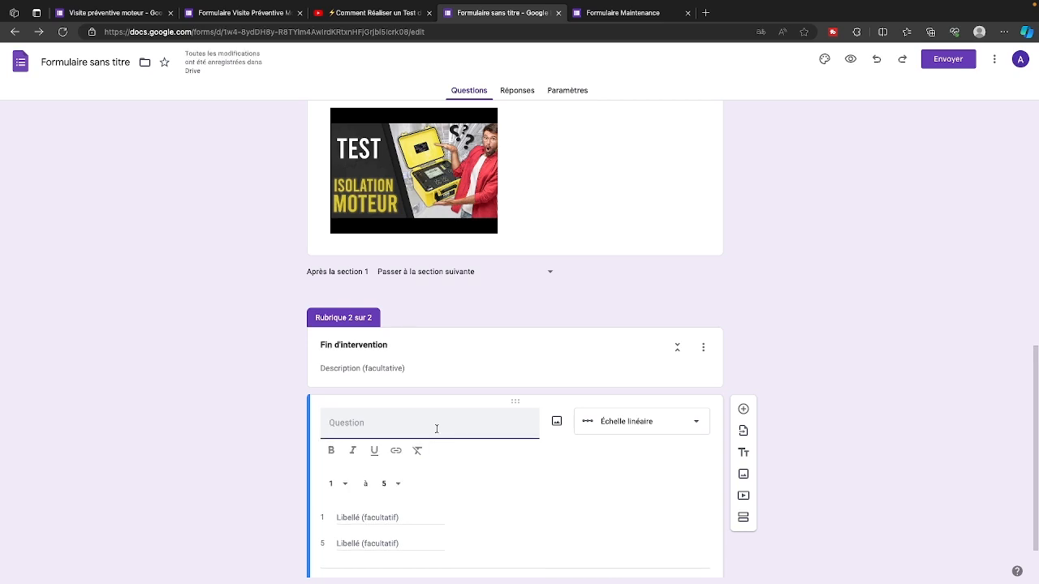
{"action": "type", "text": "Noter"}
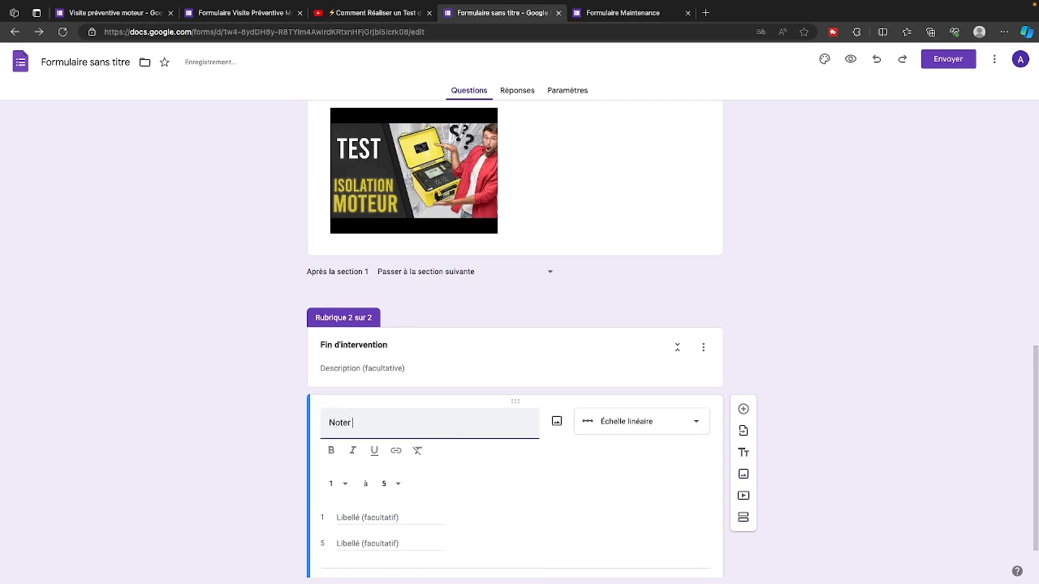
{"action": "type", "text": " be"}
{"action": "key", "text": "BackSpace"}
{"action": "key", "text": "BackSpace"}
{"action": "type", "text": "de 1 à 5 la s"}
{"action": "key", "text": "BackSpace"}
{"action": "key", "text": "BackSpace"}
{"action": "type", "text": "propreté du"}
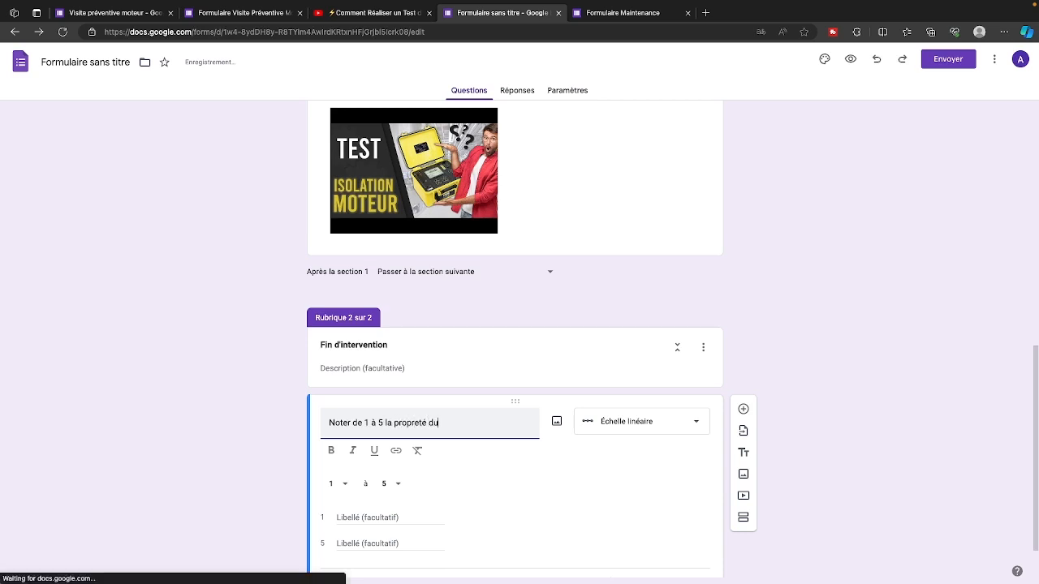
{"action": "type", "text": " moteur"}
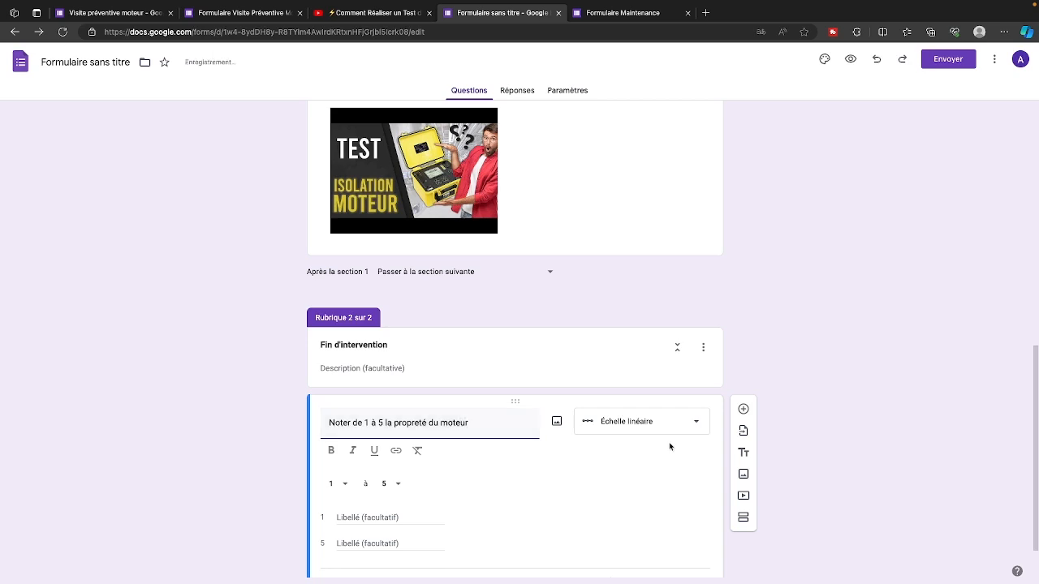
{"action": "left_click", "coordinate": [670, 447]}
- Preview the form, go on to the "Fin d'intervention" section, and try ratings 5 and 1 on the cleanliness scale
{"action": "left_click", "coordinate": [849, 59]}
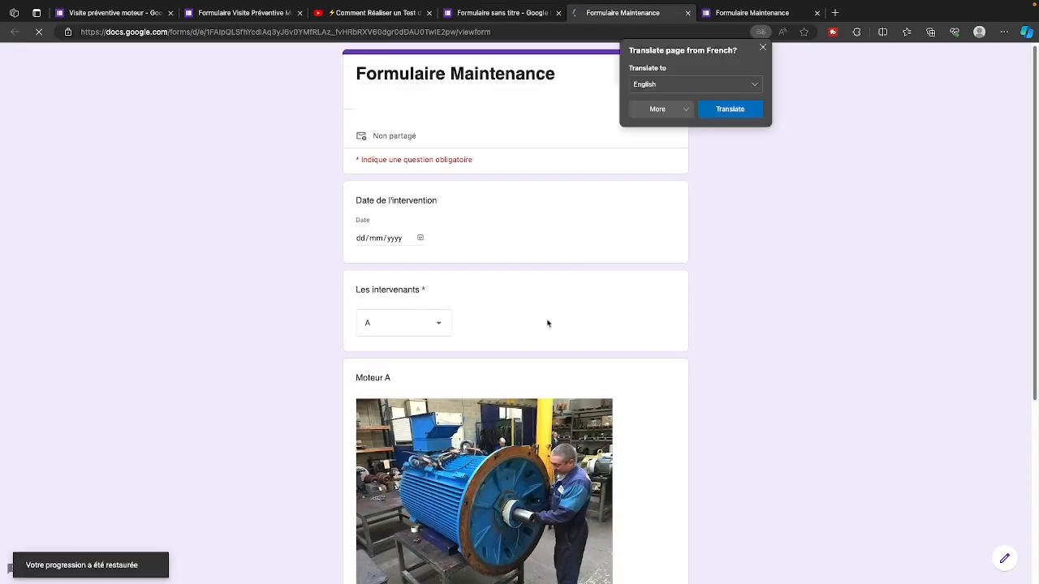
{"action": "scroll", "coordinate": [582, 353], "scroll_direction": "down", "scroll_amount": 5}
{"action": "scroll", "coordinate": [582, 352], "scroll_direction": "up", "scroll_amount": 1}
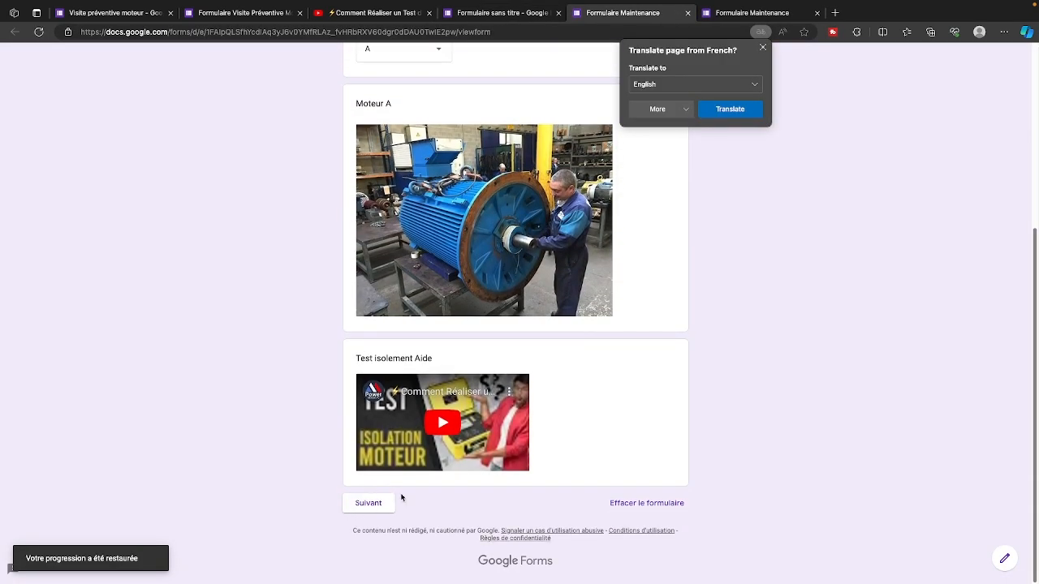
{"action": "scroll", "coordinate": [475, 116], "scroll_direction": "up", "scroll_amount": 4}
{"action": "scroll", "coordinate": [368, 503], "scroll_direction": "down", "scroll_amount": 5}
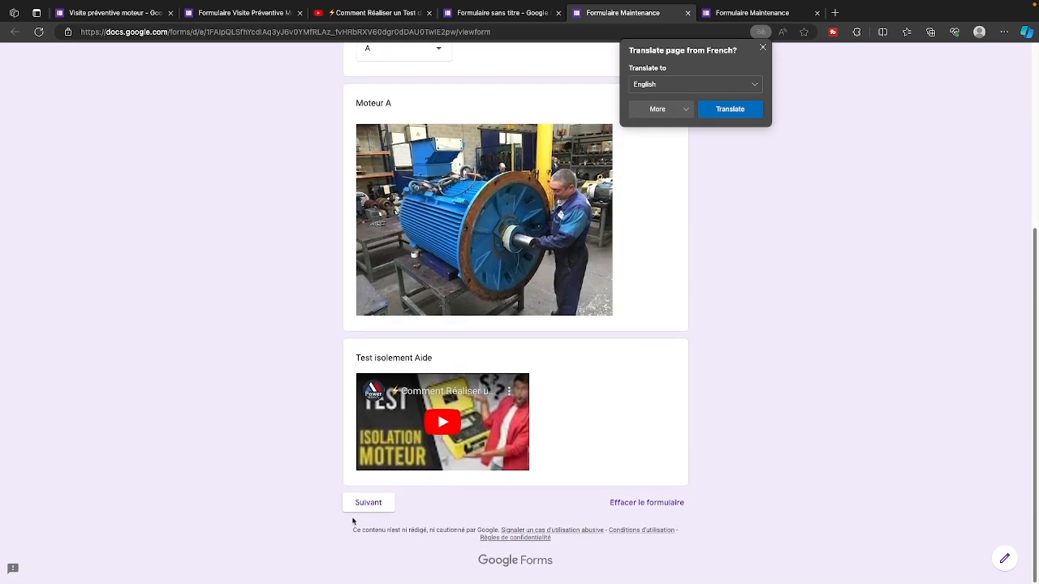
{"action": "left_click", "coordinate": [368, 501]}
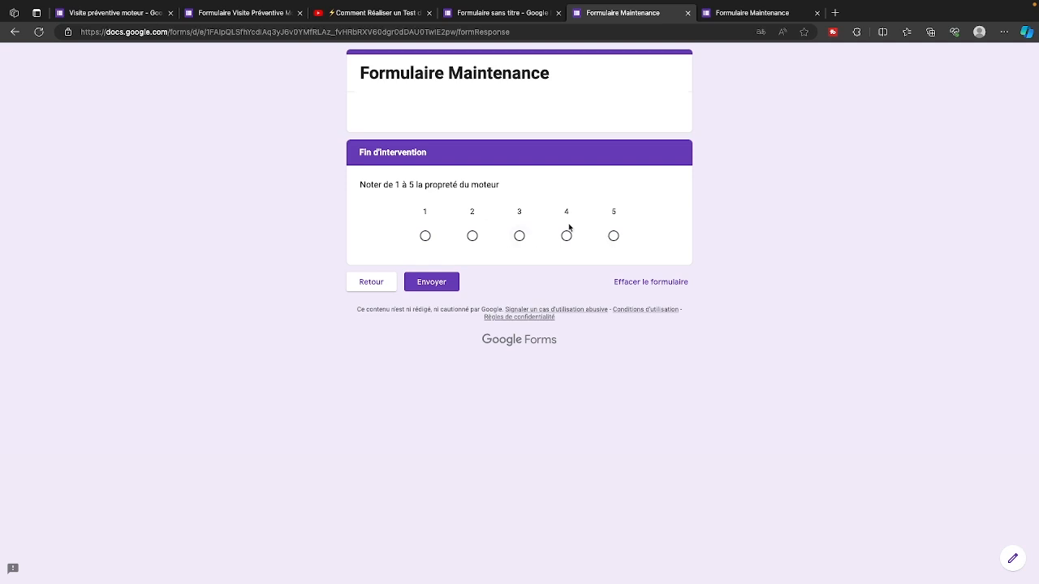
{"action": "left_click", "coordinate": [612, 236]}
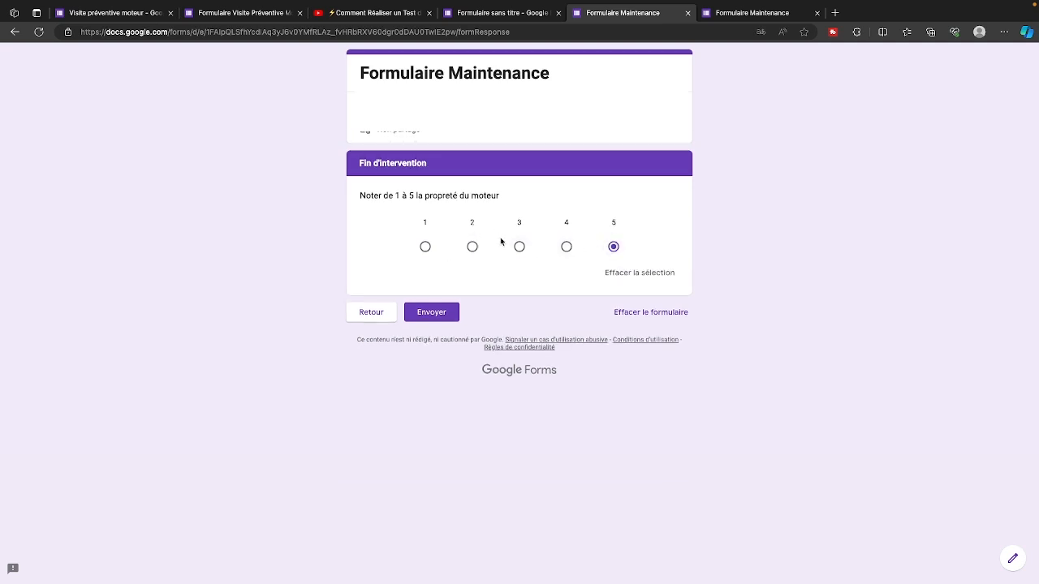
{"action": "left_click", "coordinate": [423, 245]}
- Return to the form editor and change the cleanliness question's type to Grille à choix multiples
{"action": "key", "text": "ctrl+shift+Tab"}
{"action": "left_click", "coordinate": [629, 432]}
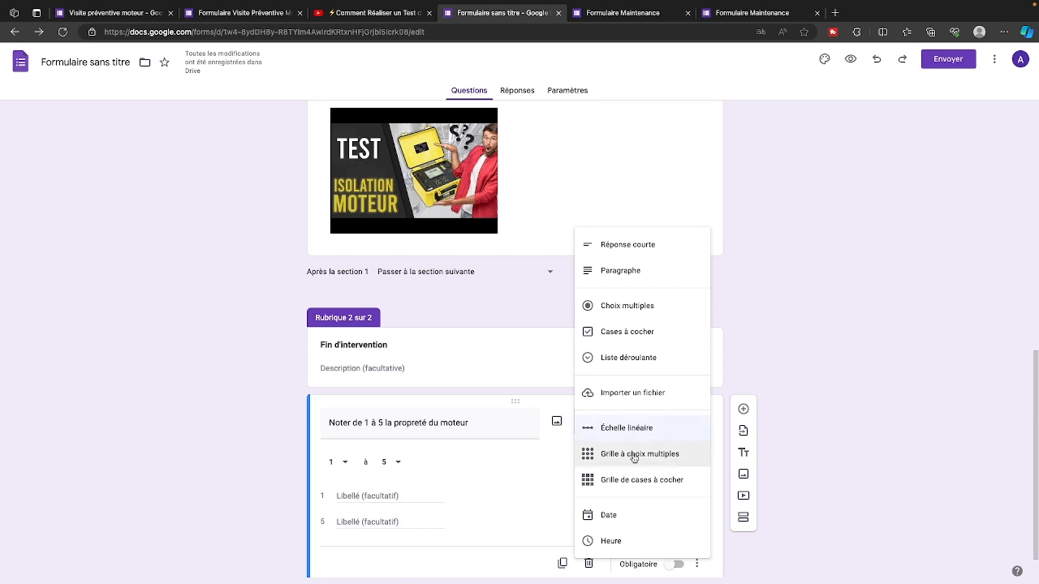
{"action": "left_click", "coordinate": [629, 466]}
{"action": "left_click", "coordinate": [632, 421]}
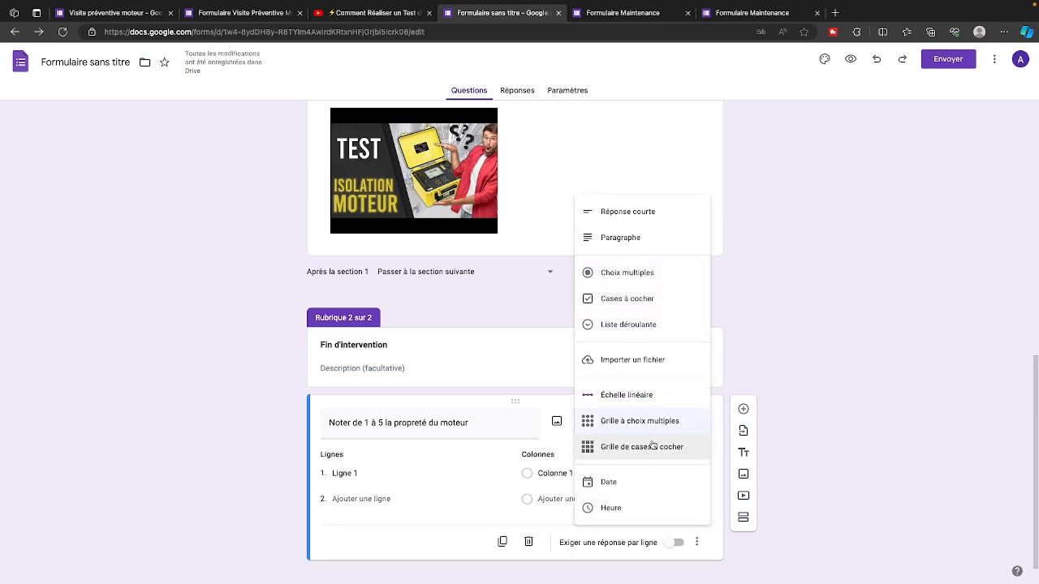
{"action": "left_click", "coordinate": [812, 394]}
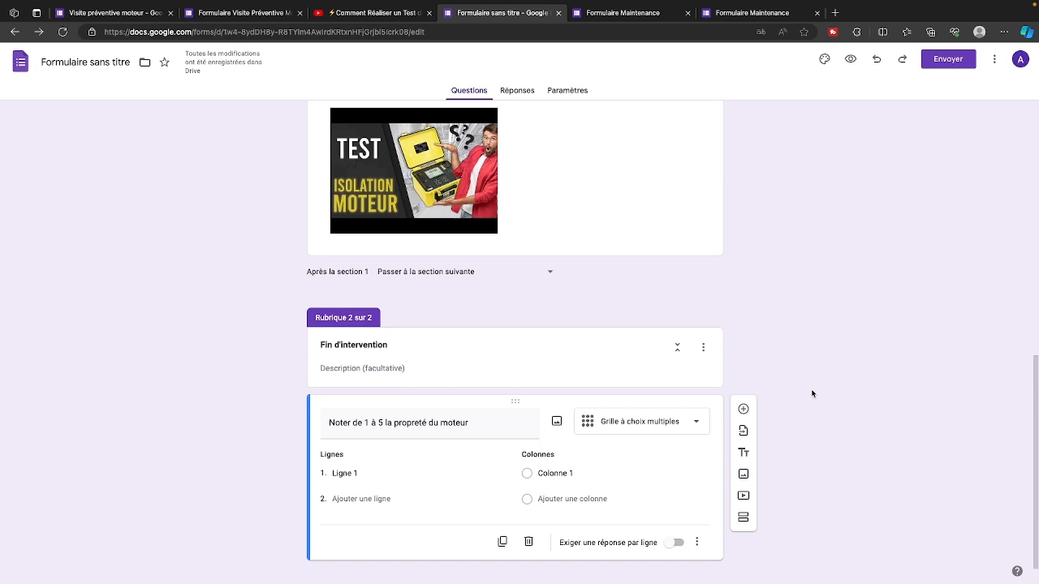
- Name the grid's first column "Moteur A" and add a second row, "Ligne 2"
{"action": "left_click", "coordinate": [377, 475]}
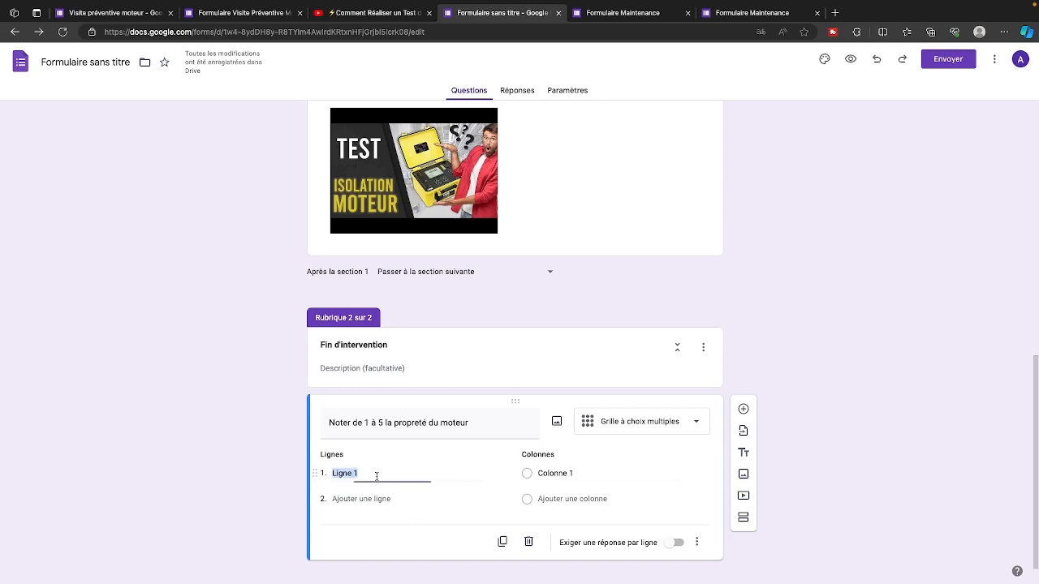
{"action": "left_click", "coordinate": [545, 474]}
{"action": "key", "text": "BackSpace"}
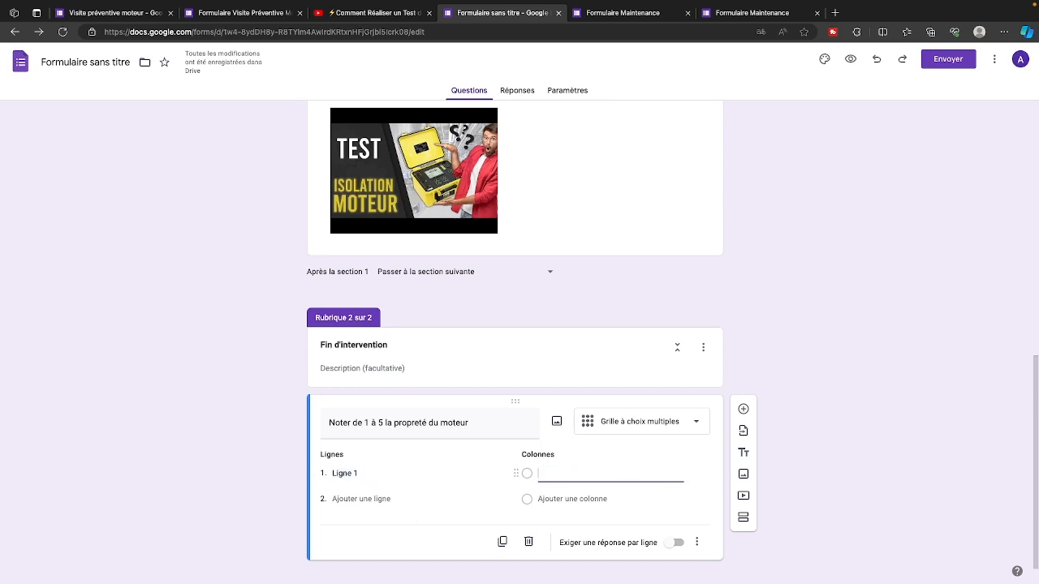
{"action": "type", "text": "Moteur"}
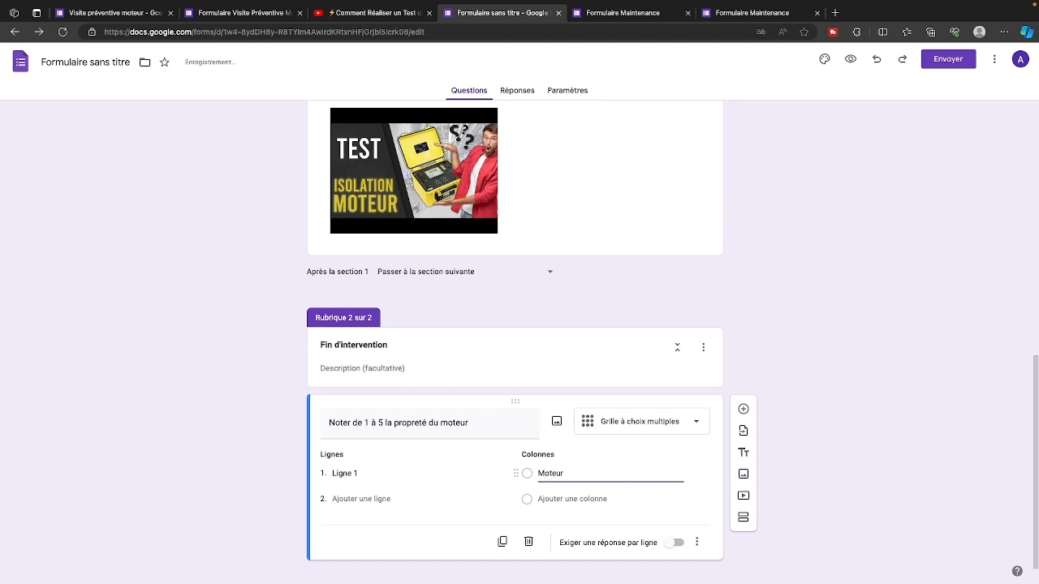
{"action": "type", "text": " A"}
{"action": "left_click", "coordinate": [361, 499]}
{"action": "left_click", "coordinate": [368, 499]}
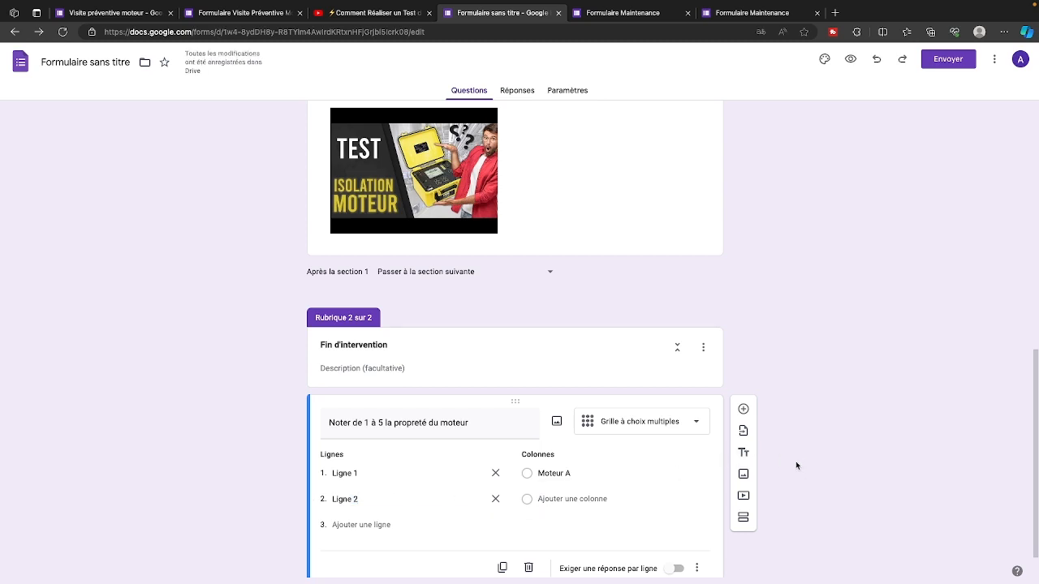
- Preview the form again and go on to its second section to check the multiple-choice grid
{"action": "left_click", "coordinate": [851, 58]}
{"action": "scroll", "coordinate": [378, 528], "scroll_direction": "down", "scroll_amount": 3}
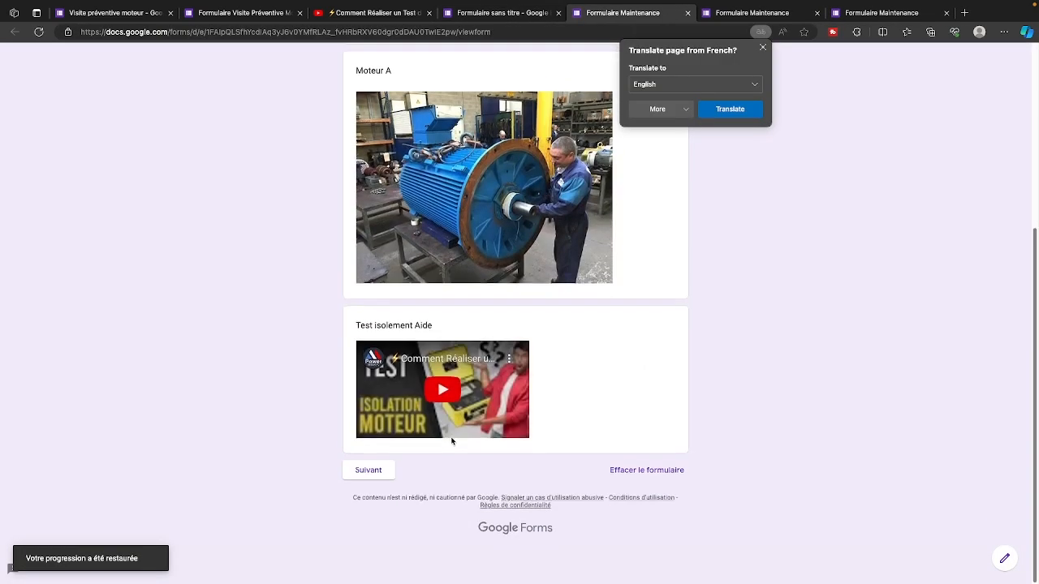
{"action": "scroll", "coordinate": [379, 528], "scroll_direction": "up", "scroll_amount": 1}
{"action": "scroll", "coordinate": [379, 529], "scroll_direction": "down", "scroll_amount": 2}
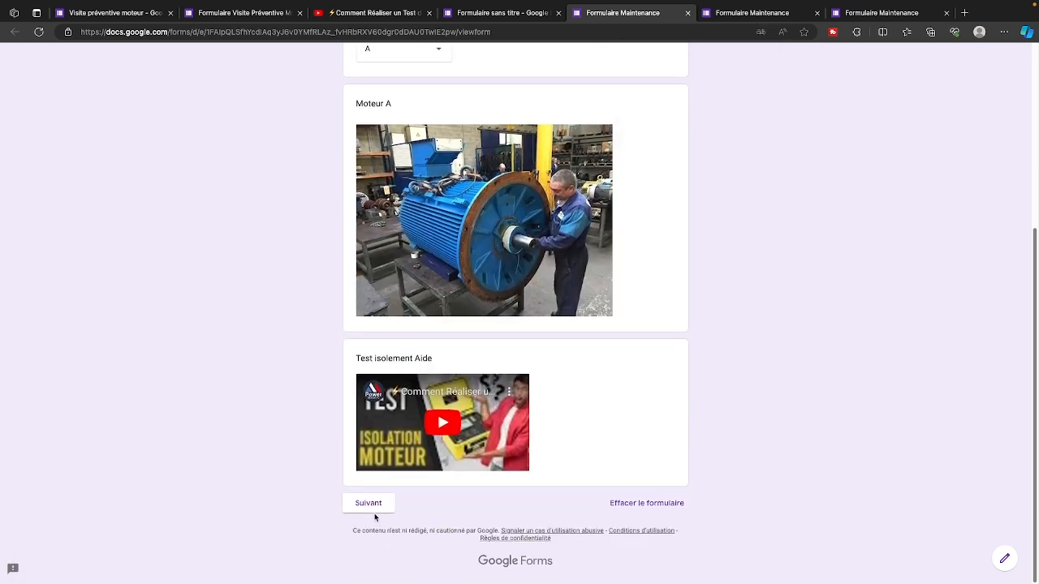
{"action": "left_click", "coordinate": [371, 499]}
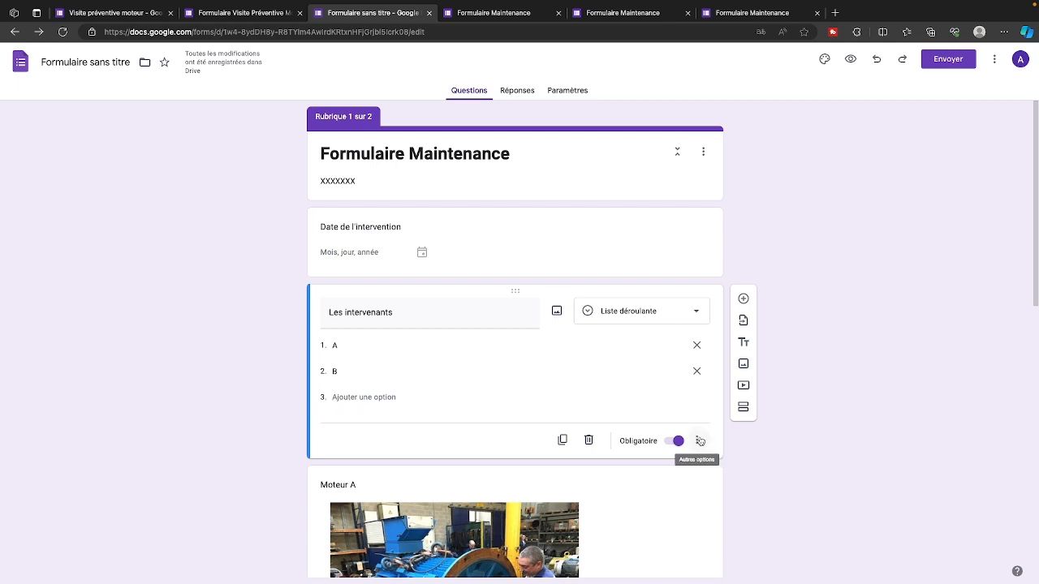
- Add the description "xxxx" to the "Les intervenants" question and enable going to a section based on the answer
{"action": "left_click", "coordinate": [696, 438]}
{"action": "left_click", "coordinate": [735, 480]}
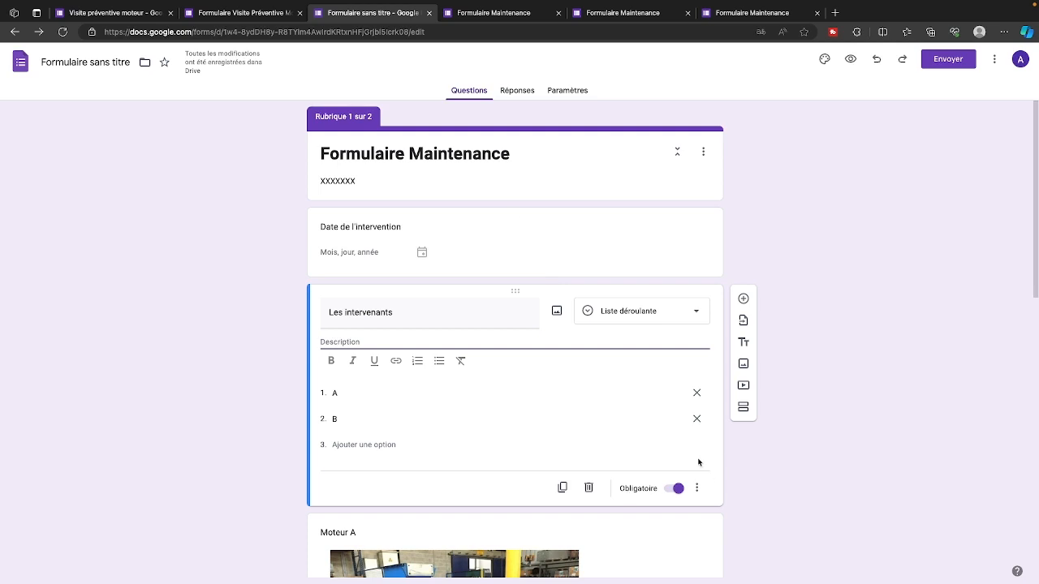
{"action": "left_click", "coordinate": [696, 488]}
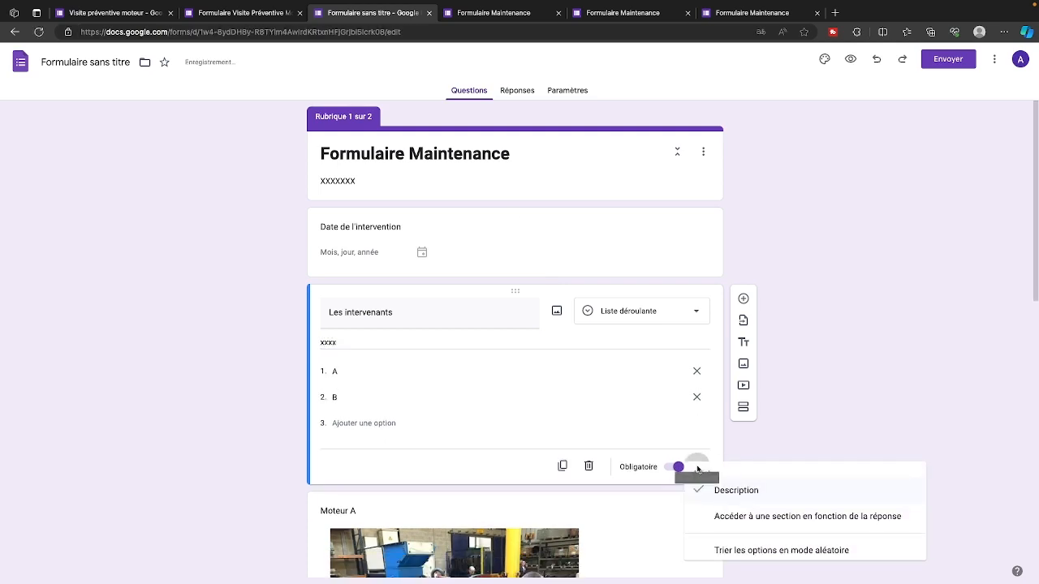
{"action": "left_click", "coordinate": [731, 516]}
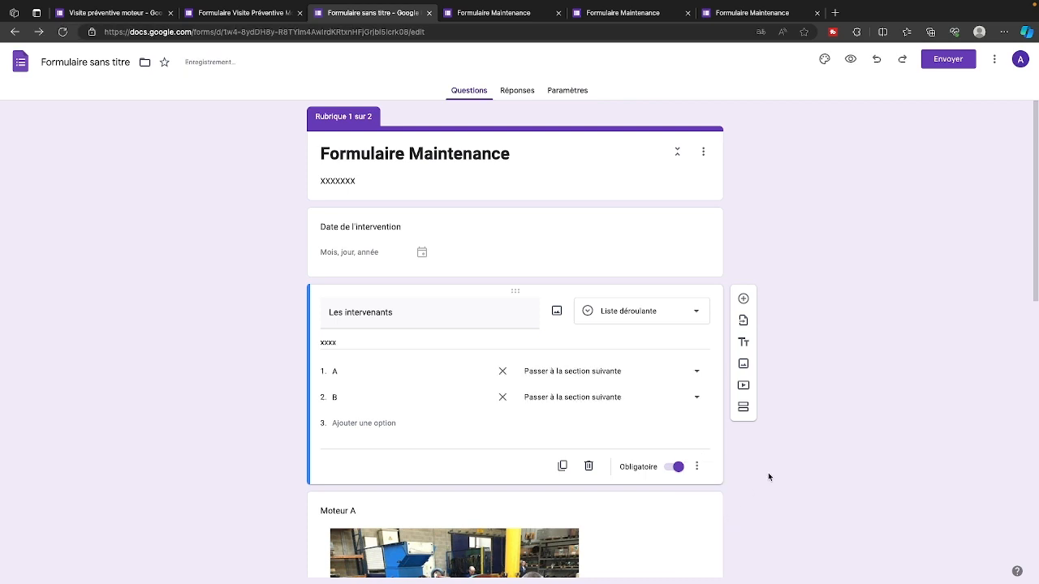
- Replace the title of the "Les intervenants" question with "Consignation faite ?"
{"action": "triple_click", "coordinate": [410, 311]}
{"action": "key", "text": "BackSpace"}
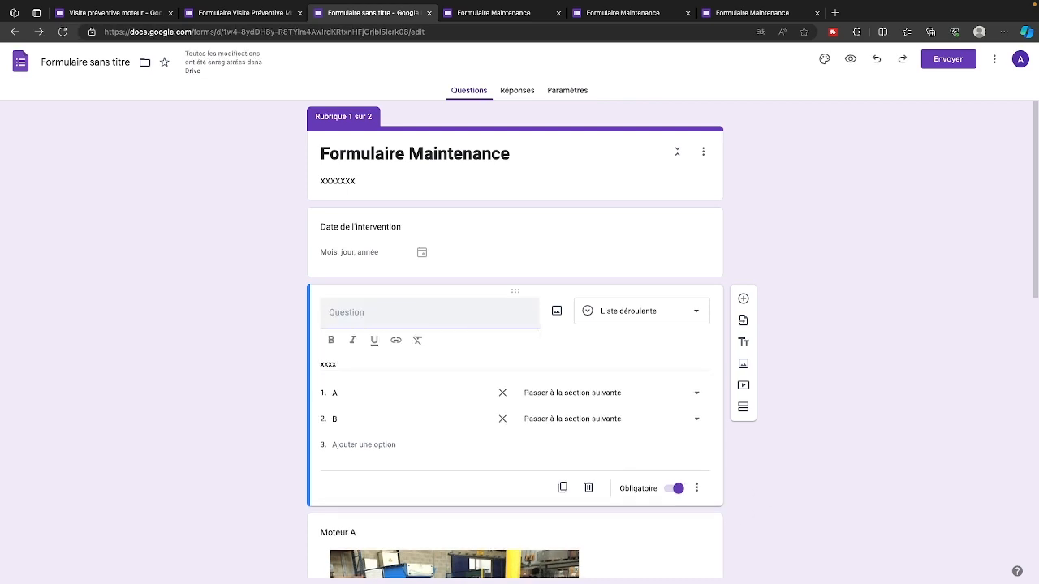
{"action": "type", "text": "C"}
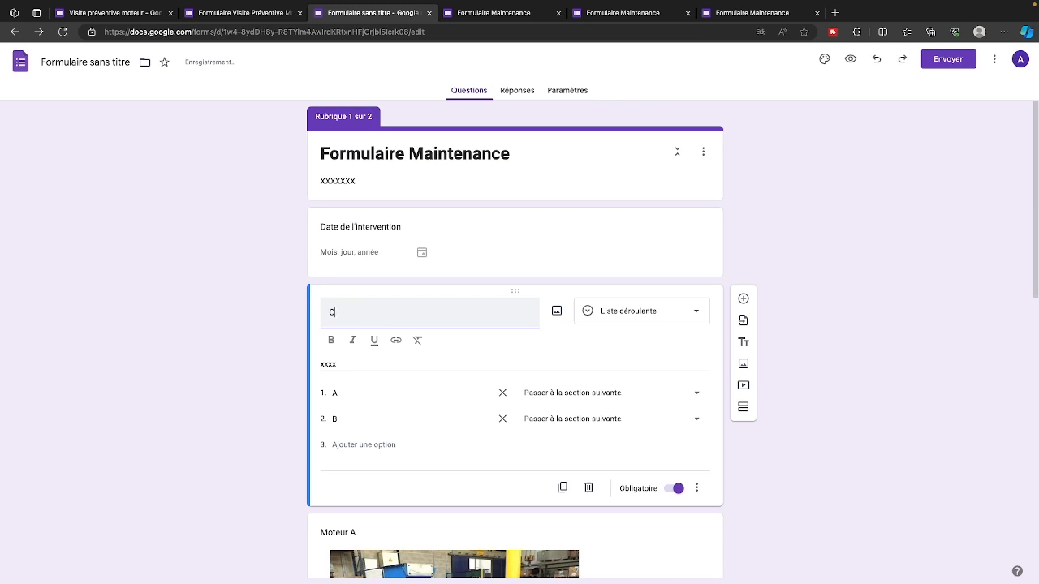
{"action": "type", "text": "o"}
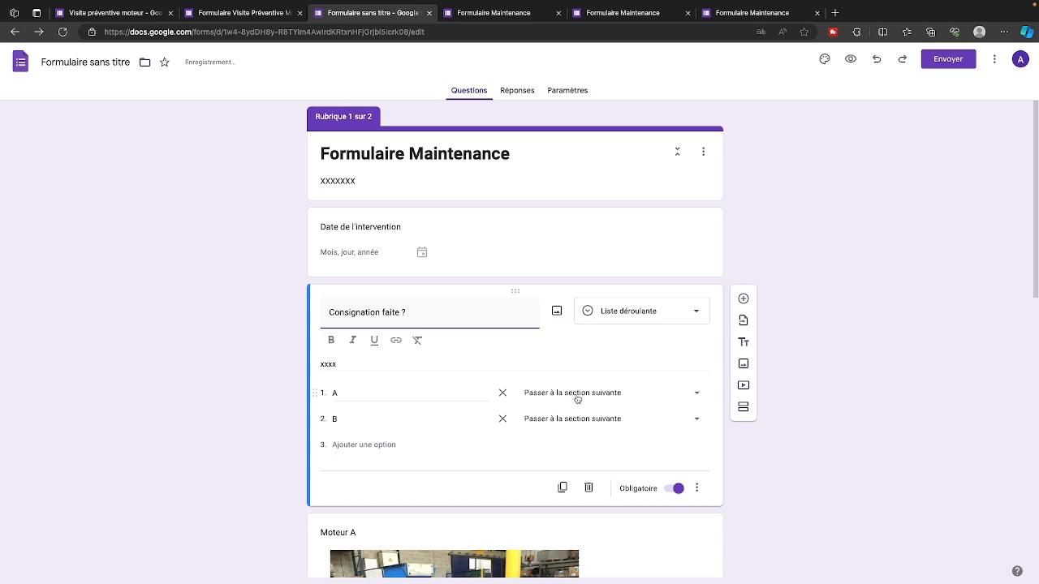
- Replace the dropdown question's options A and B with "Oui" and "Non"
{"action": "left_click", "coordinate": [416, 392]}
{"action": "key", "text": "BackSpace"}
{"action": "key", "text": "BackSpace"}
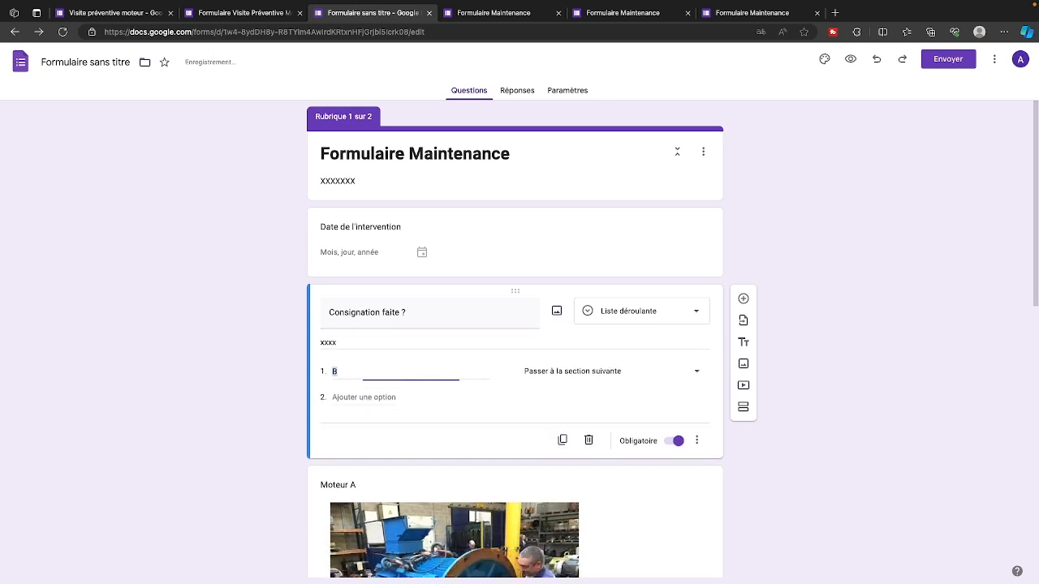
{"action": "left_click", "coordinate": [364, 406]}
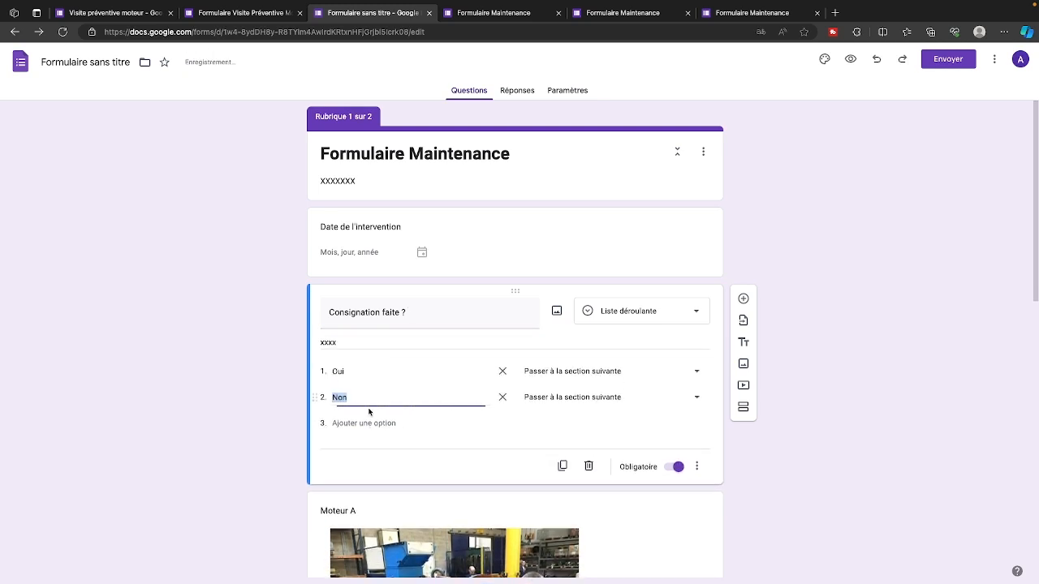
{"action": "left_click", "coordinate": [848, 426]}
- Route the answer "Oui" to page 2 (Fin d'intervention) and "Non" to page 1 (Formulaire Maintenance)
{"action": "left_click", "coordinate": [634, 375]}
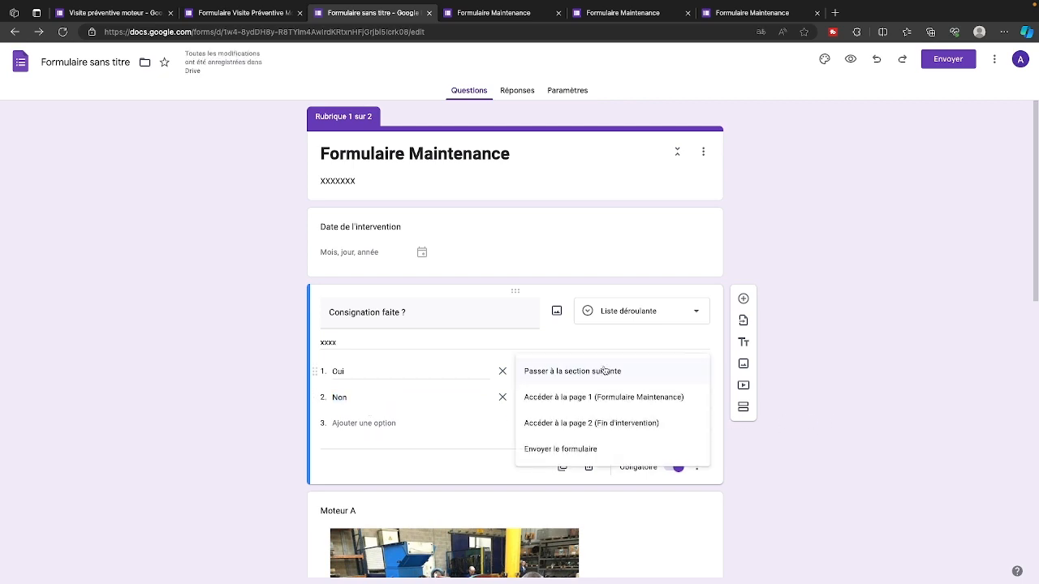
{"action": "left_click", "coordinate": [617, 427]}
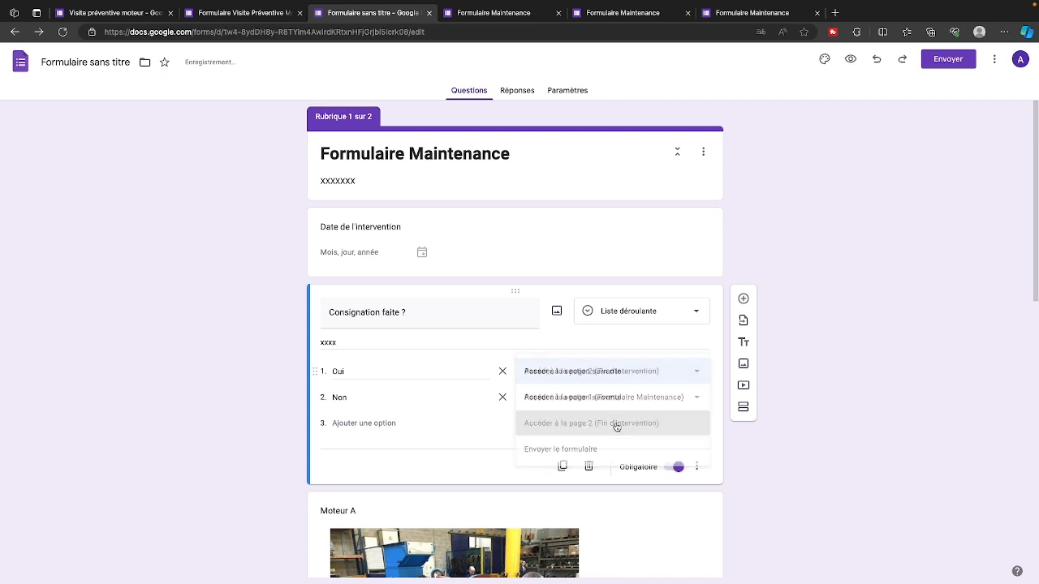
{"action": "left_click", "coordinate": [627, 399]}
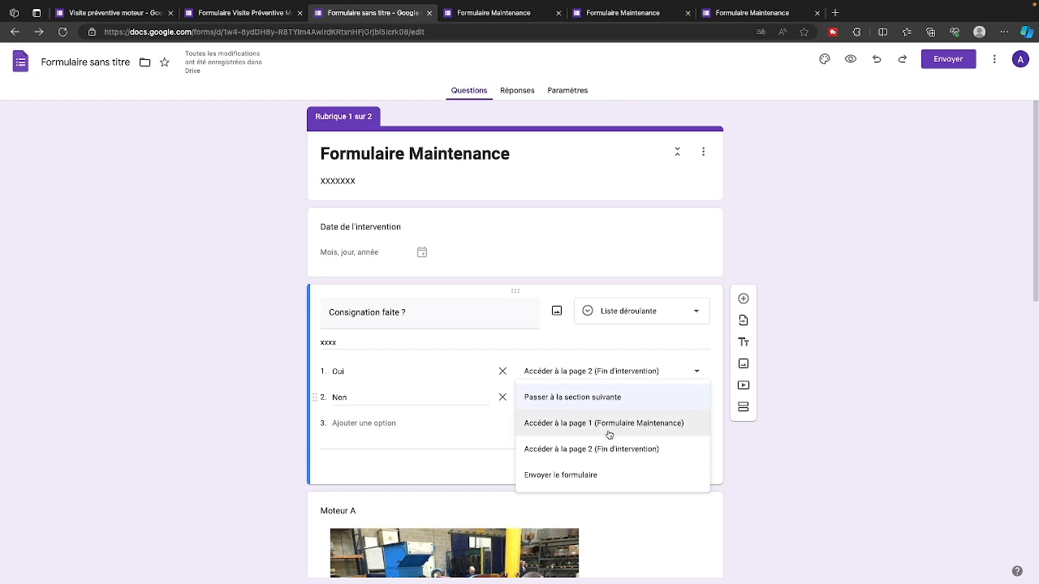
{"action": "left_click", "coordinate": [610, 423]}
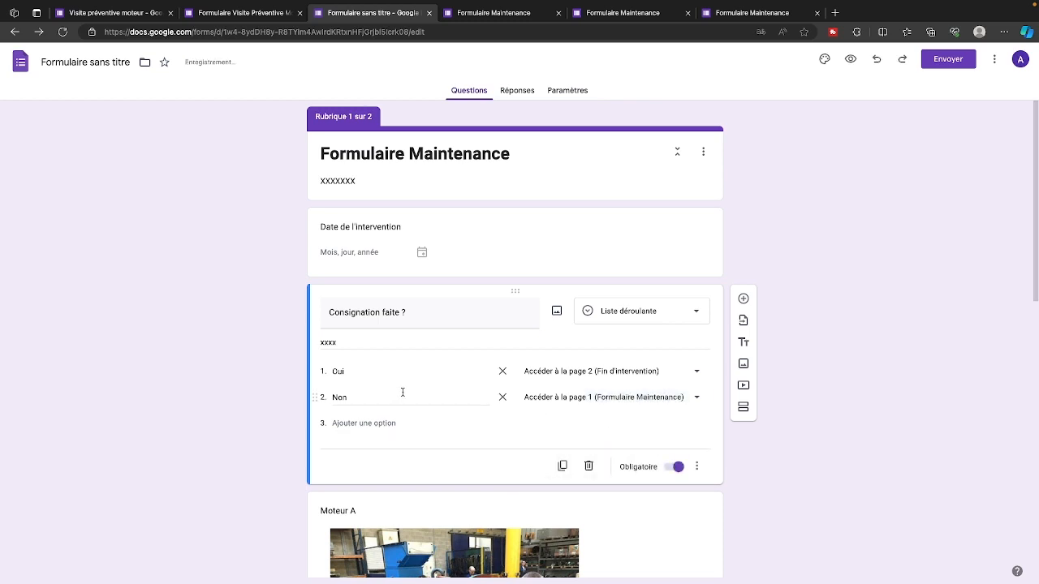
- Preview the form and try to go on to the next section without answering "Consignation faite ?"
{"action": "scroll", "coordinate": [413, 374], "scroll_direction": "down", "scroll_amount": 1}
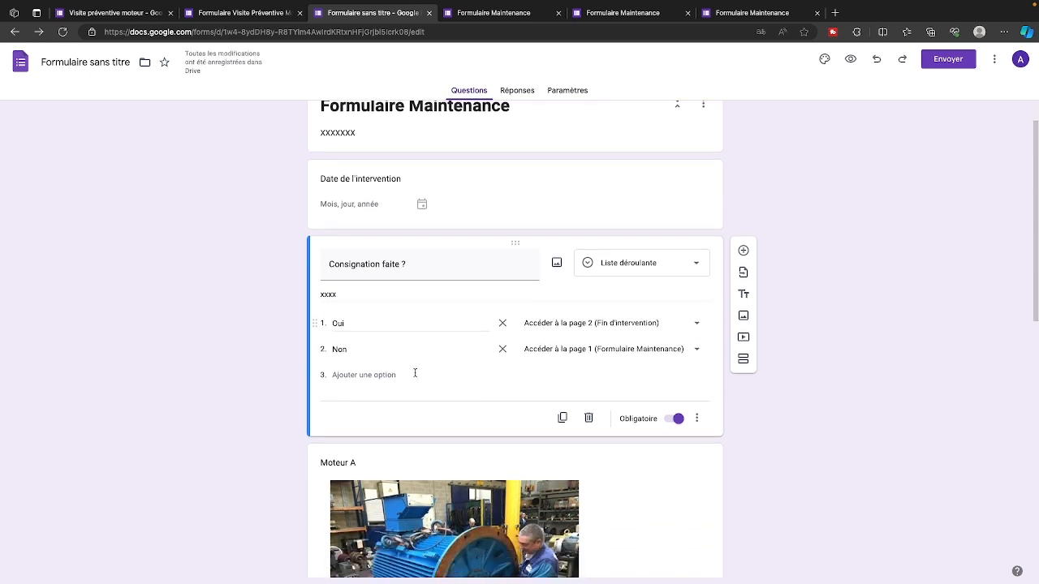
{"action": "scroll", "coordinate": [414, 374], "scroll_direction": "down", "scroll_amount": 3}
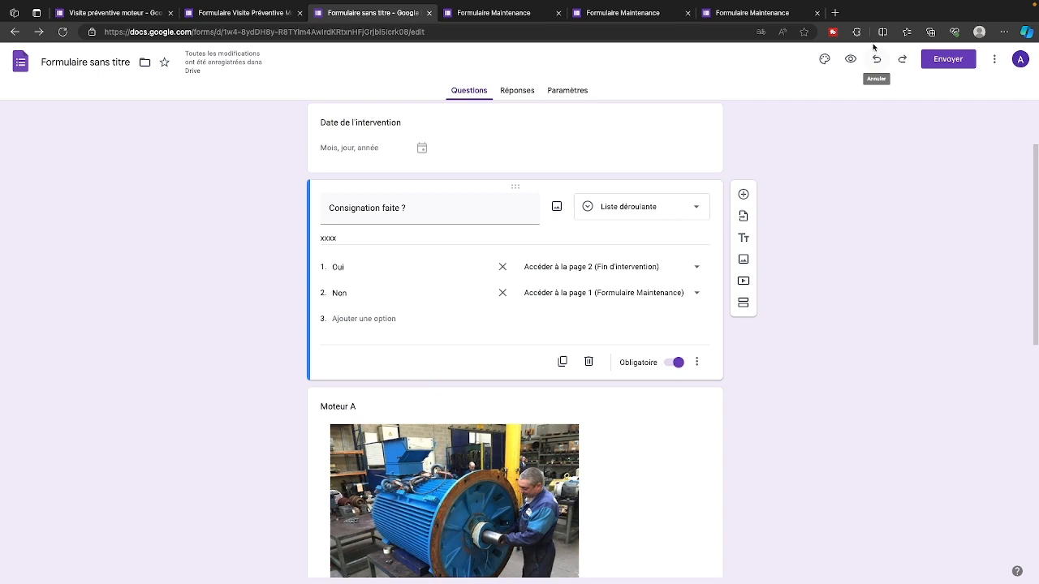
{"action": "left_click", "coordinate": [849, 58]}
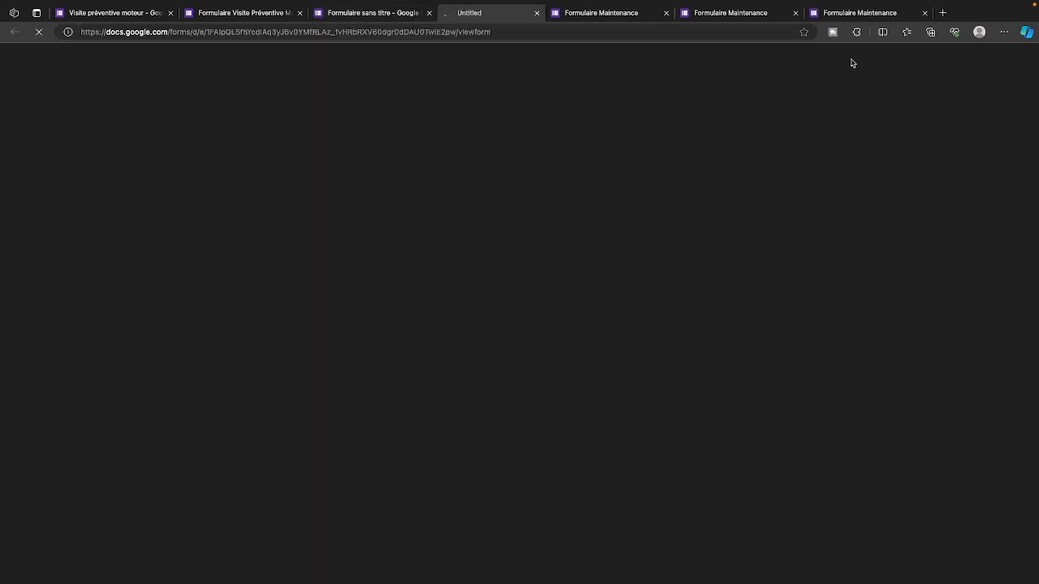
{"action": "left_click", "coordinate": [641, 236]}
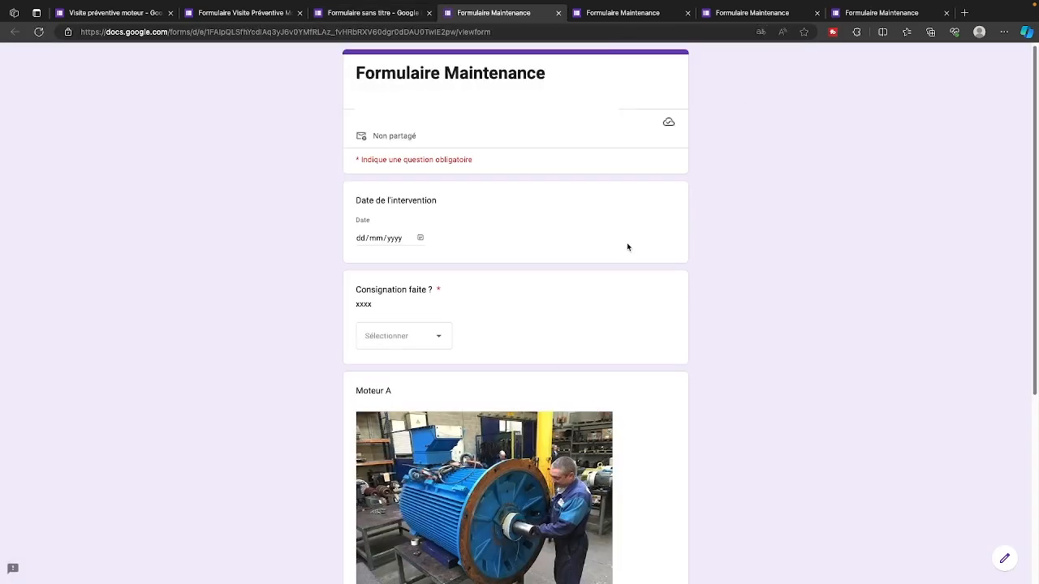
{"action": "scroll", "coordinate": [626, 245], "scroll_direction": "down", "scroll_amount": 5}
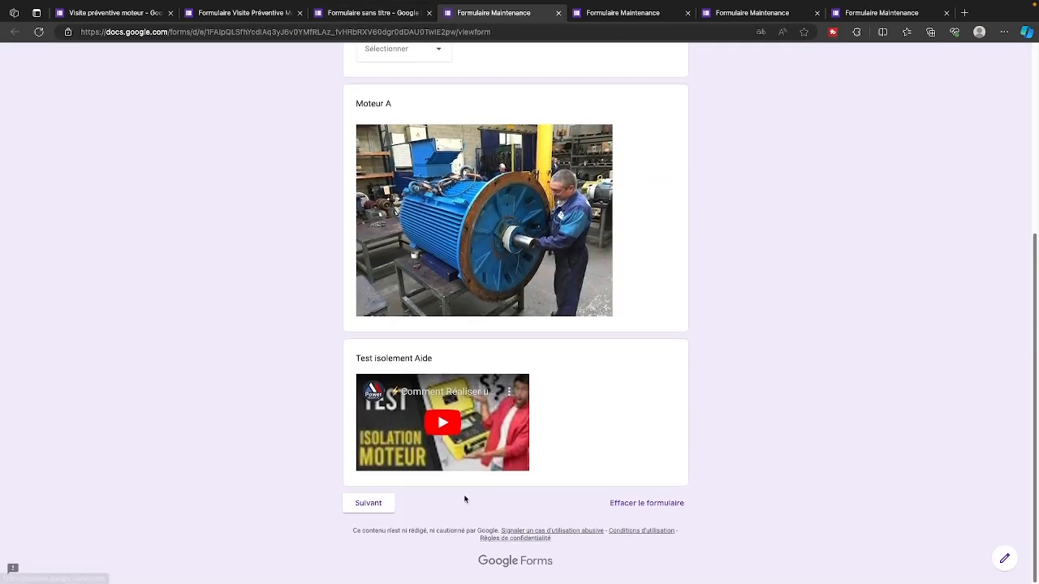
{"action": "left_click", "coordinate": [357, 504]}
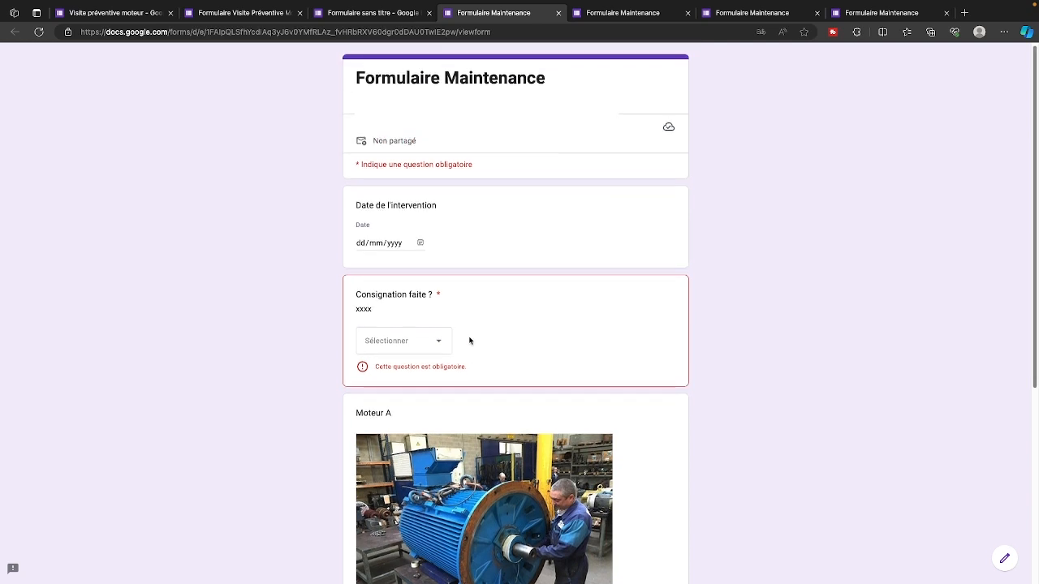
- Answer "Consignation faite ?" with "Non" in the preview and continue to test that answer's navigation
{"action": "left_click", "coordinate": [427, 336]}
{"action": "left_click", "coordinate": [620, 337]}
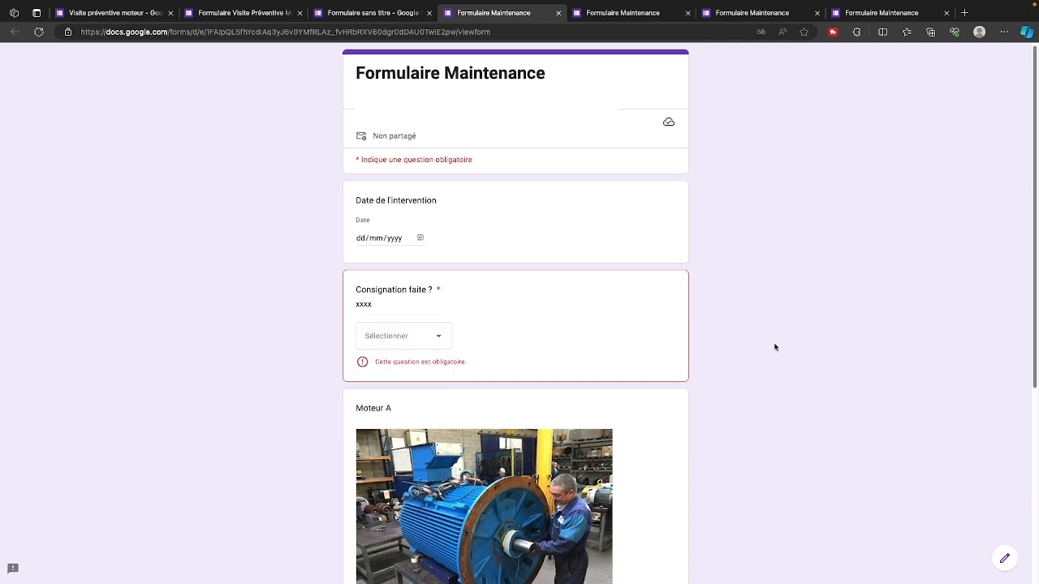
{"action": "left_click", "coordinate": [414, 339]}
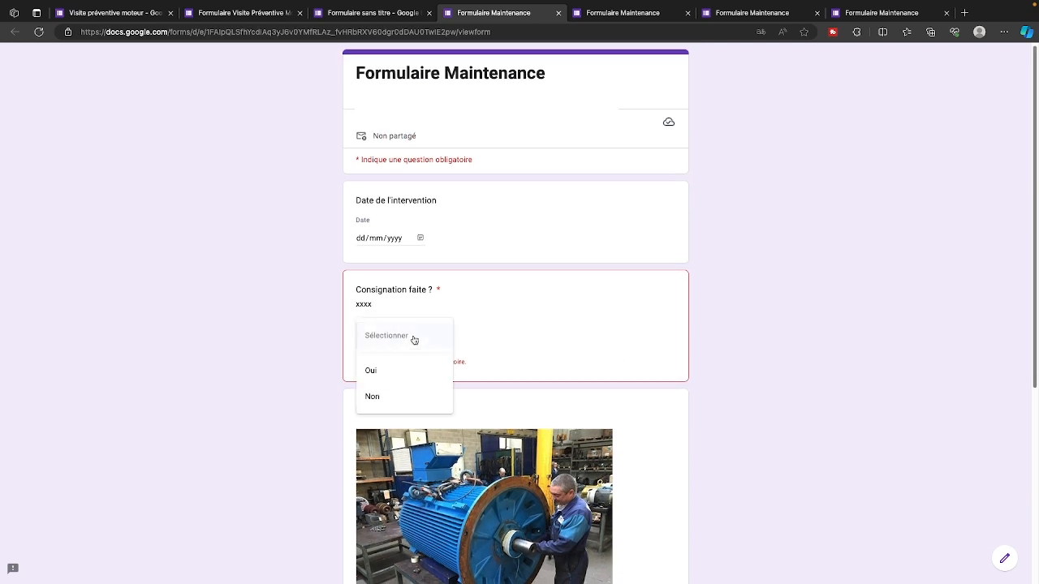
{"action": "left_click", "coordinate": [394, 399]}
{"action": "scroll", "coordinate": [389, 406], "scroll_direction": "down", "scroll_amount": 5}
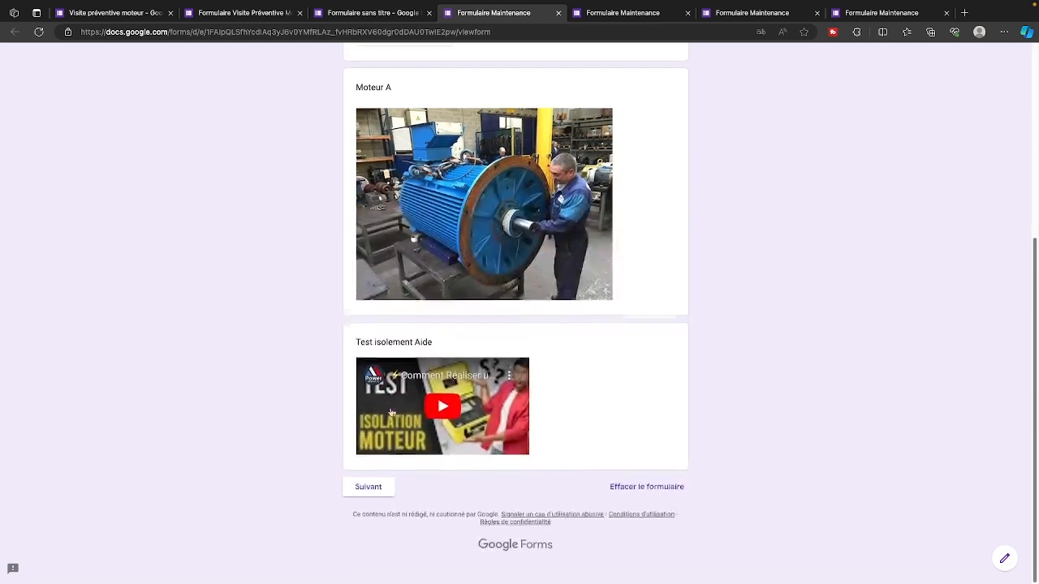
{"action": "left_click", "coordinate": [369, 491]}
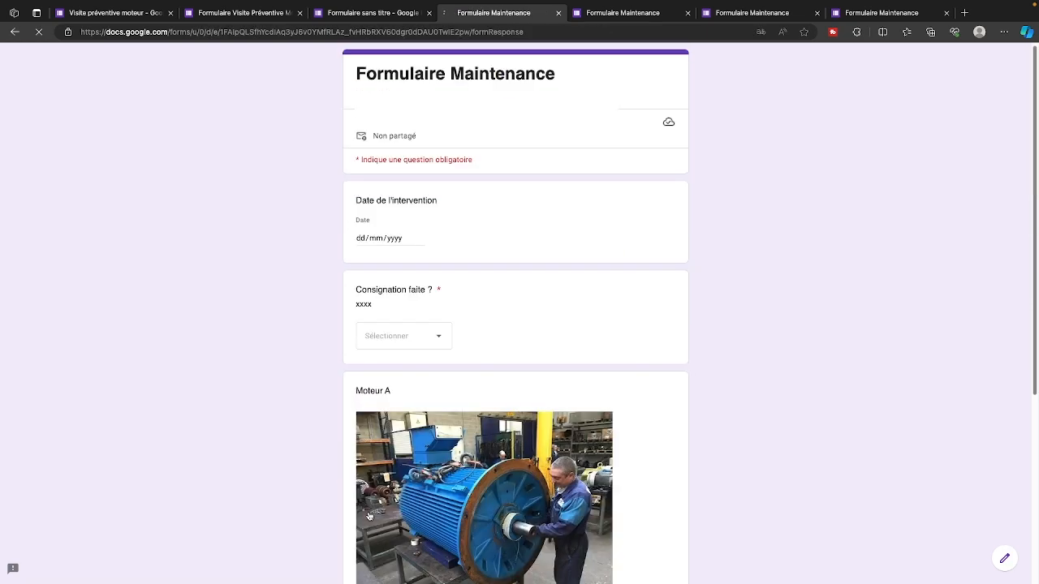
- Change the preview's "Consignation faite ?" answer to "Oui" and continue to test that answer's navigation
{"action": "left_click", "coordinate": [408, 335]}
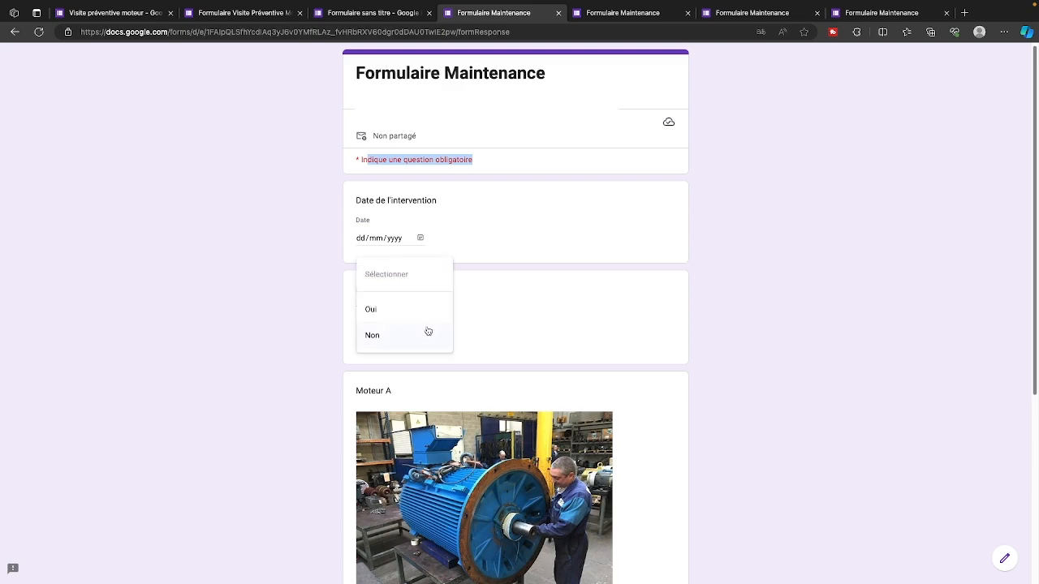
{"action": "left_click", "coordinate": [413, 306]}
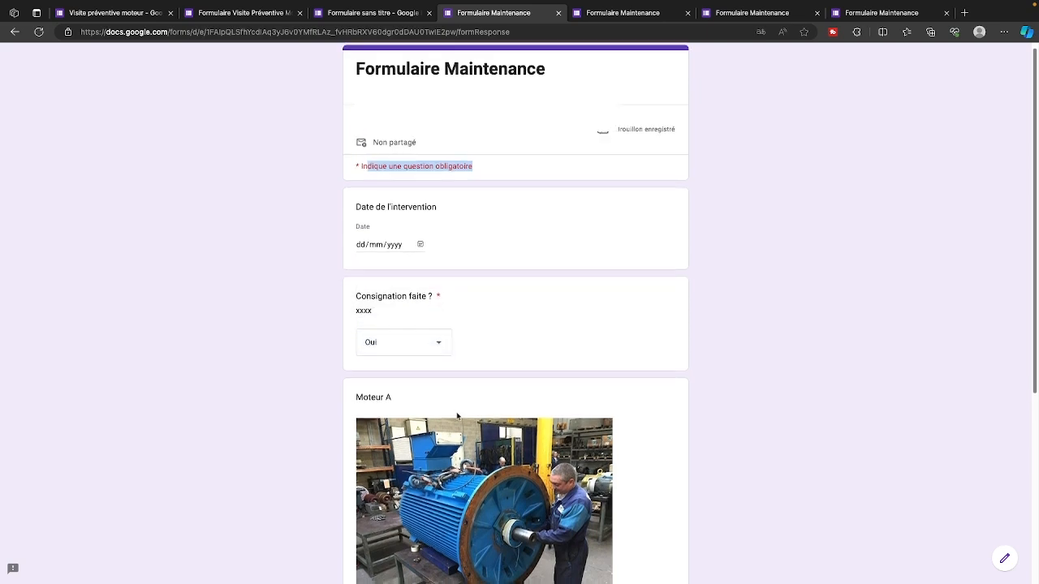
{"action": "scroll", "coordinate": [456, 411], "scroll_direction": "down", "scroll_amount": 4}
{"action": "left_click", "coordinate": [420, 503]}
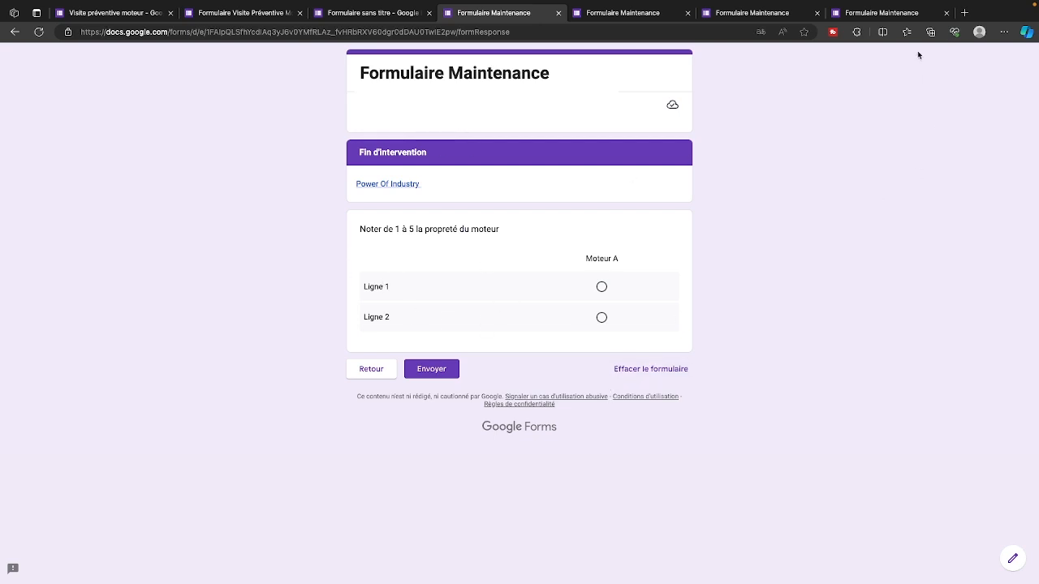
- Close all the open "Formulaire Maintenance" previews and return to the form editor
{"action": "left_click", "coordinate": [558, 13]}
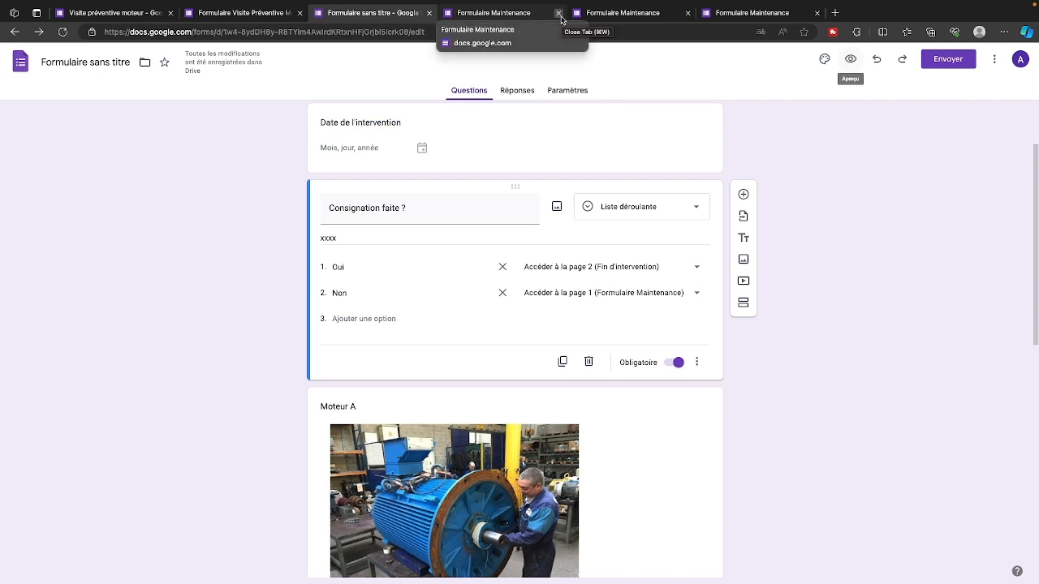
{"action": "left_click", "coordinate": [558, 13]}
{"action": "left_click", "coordinate": [558, 13]}
{"action": "left_click", "coordinate": [558, 13]}
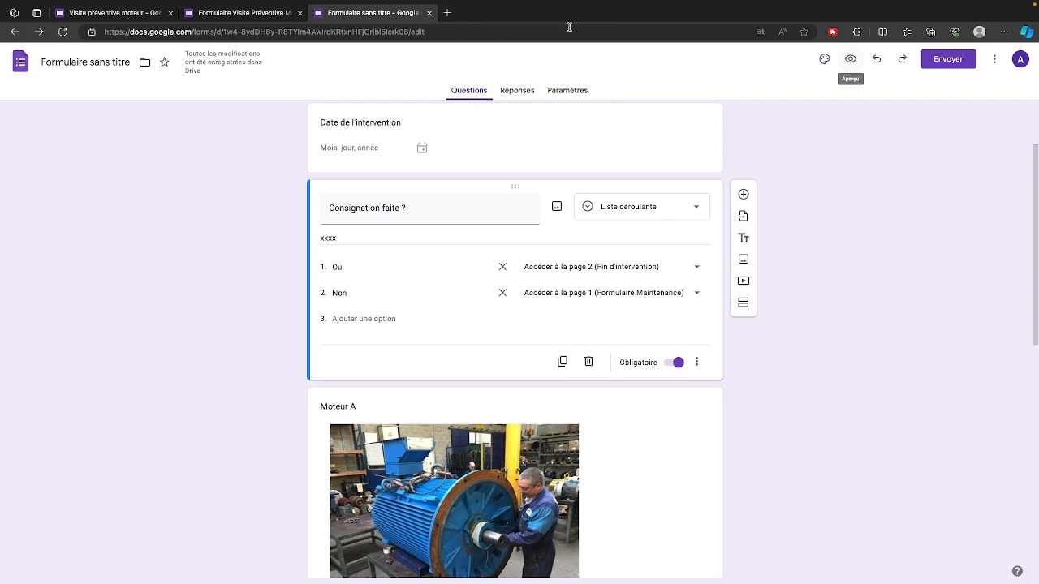